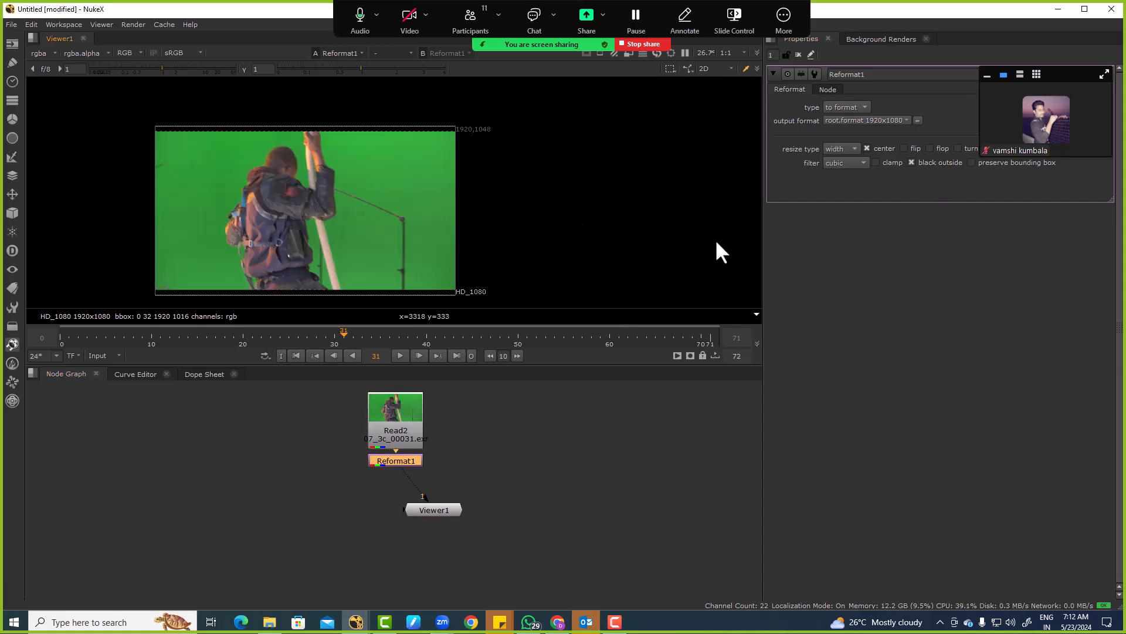
Open the Read2 node's properties and examine the green-screen footage up close.
{"action": "double_click", "coordinate": [395, 414]}
{"action": "left_click", "coordinate": [1061, 232]}
{"action": "scroll", "coordinate": [333, 168], "scroll_direction": "up", "scroll_amount": 6}
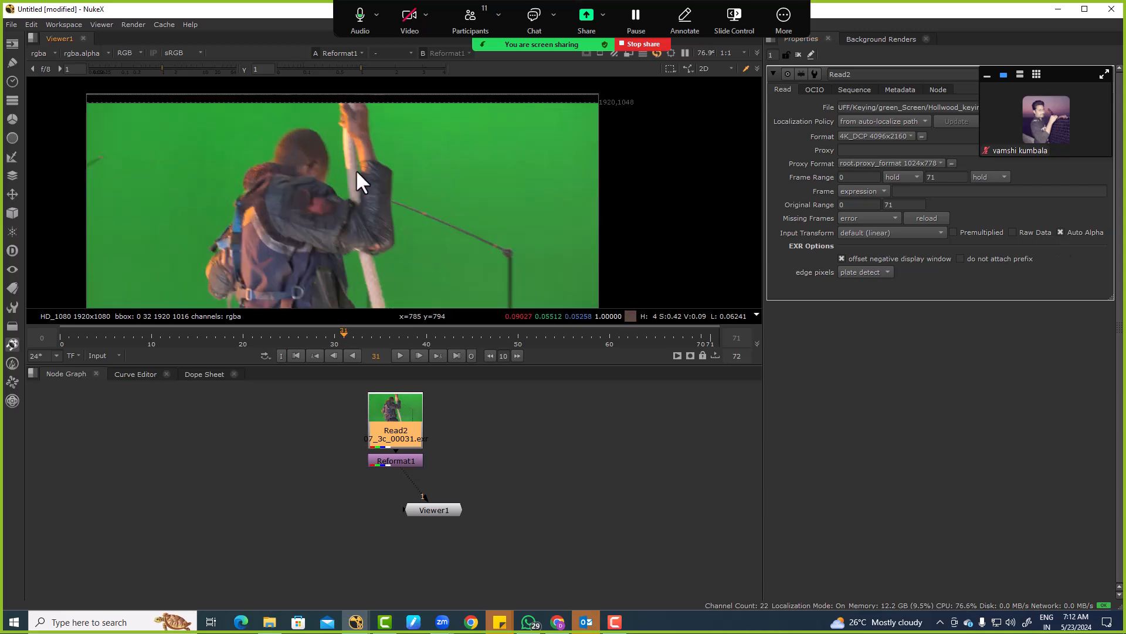
Move the Viewer node lower and add a Reduce Noise node after Reformat1.
{"action": "left_click_drag", "start_coordinate": [434, 510], "coordinate": [409, 572]}
{"action": "left_click", "coordinate": [382, 459]}
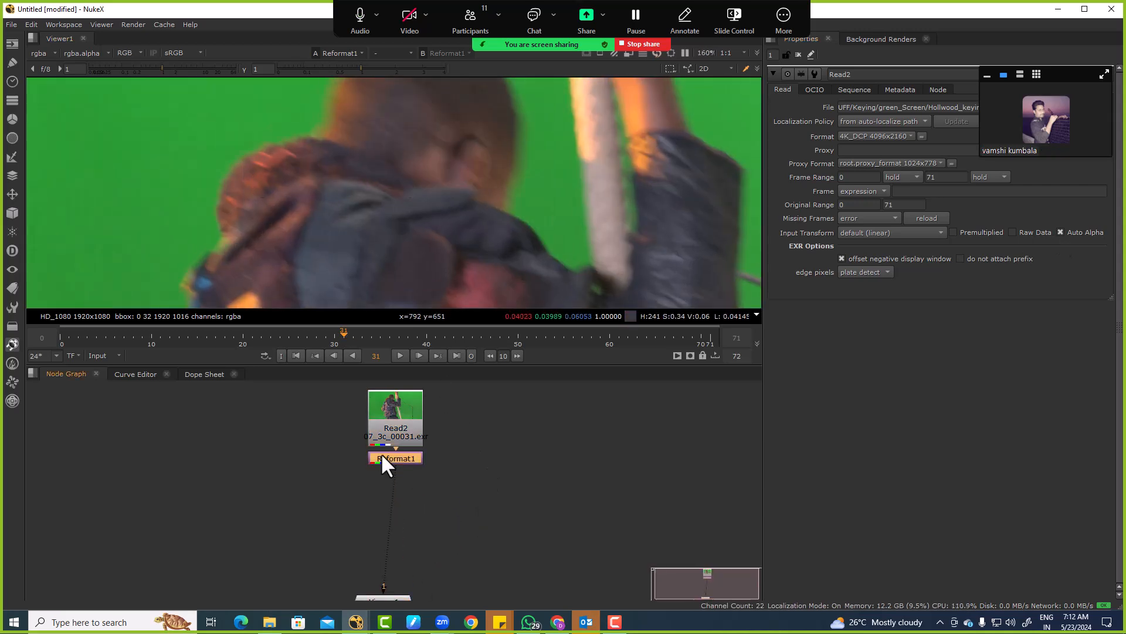
{"action": "key", "text": "Tab"}
{"action": "type", "text": "red"}
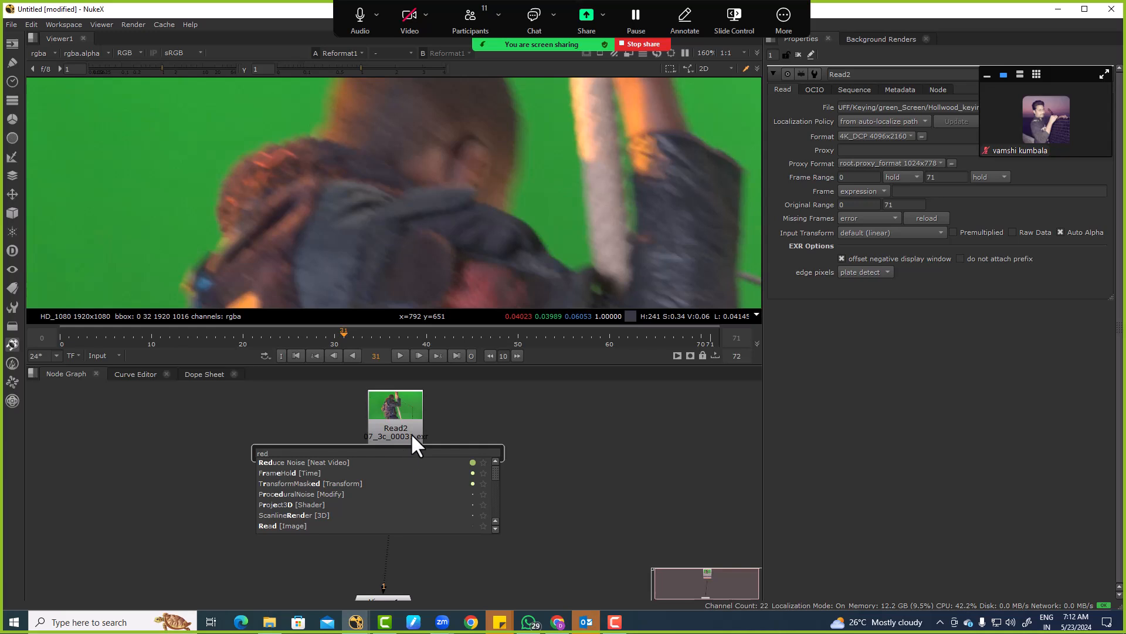
{"action": "key", "text": "Return"}
{"action": "key", "text": "f"}
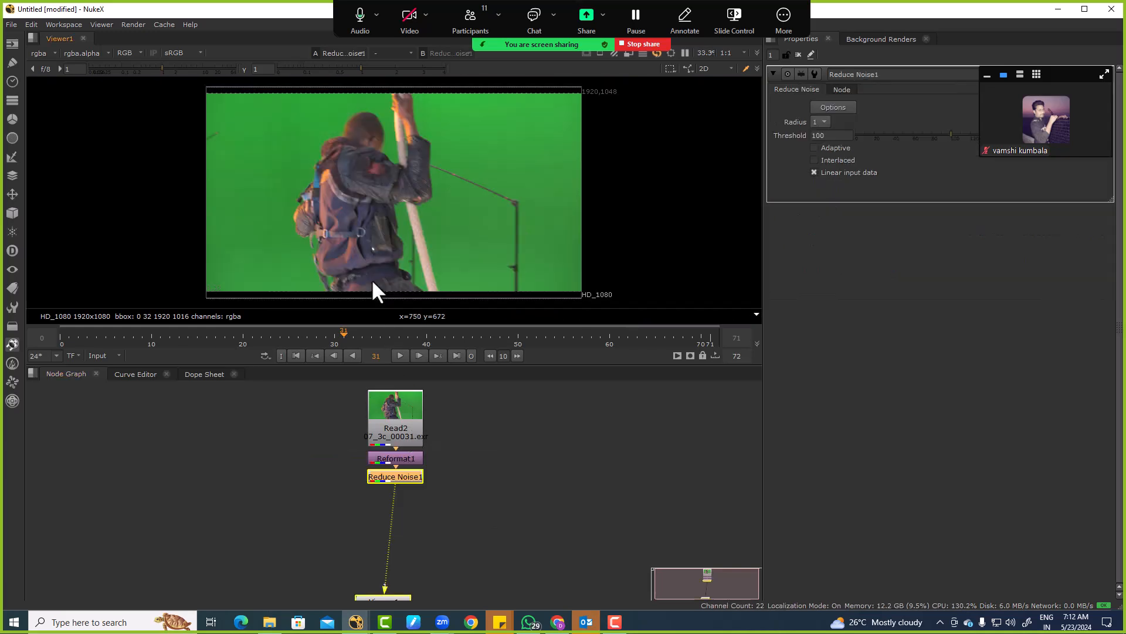
Build an automatic noise profile for Reduce Noise1, apply it, and check the denoised head in the blue channel.
{"action": "left_click", "coordinate": [839, 107]}
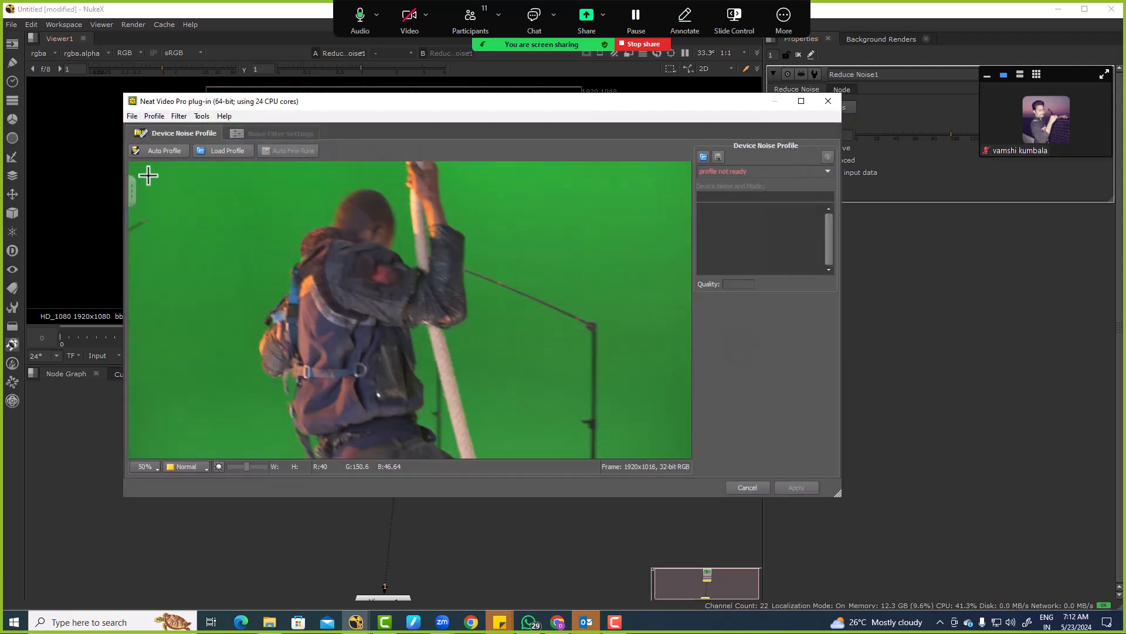
{"action": "left_click", "coordinate": [157, 151]}
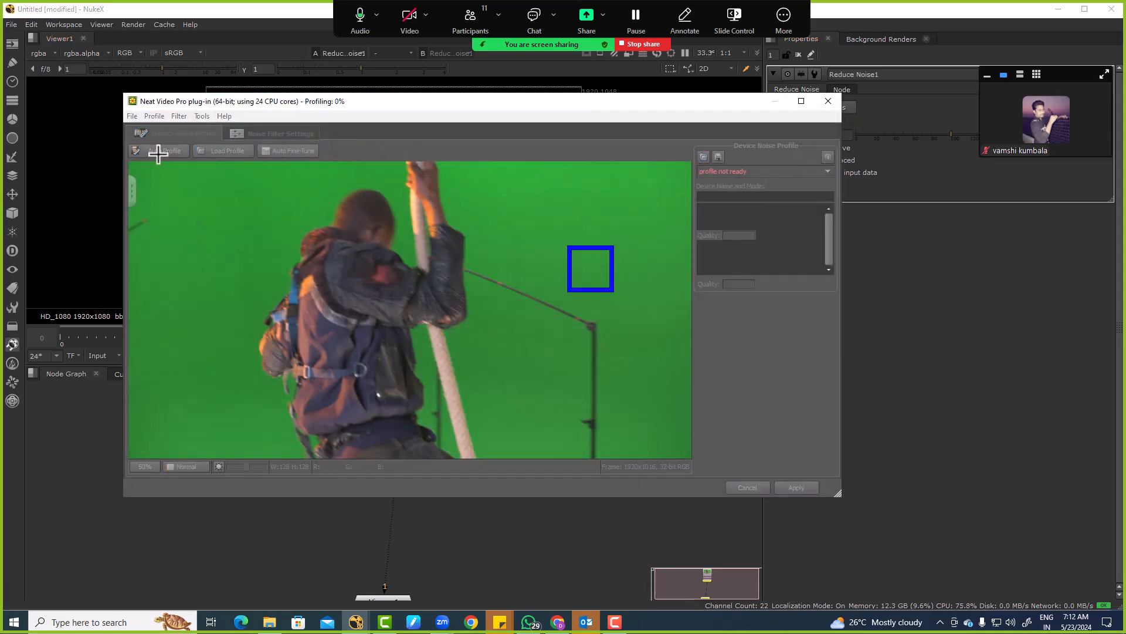
{"action": "left_click", "coordinate": [804, 481]}
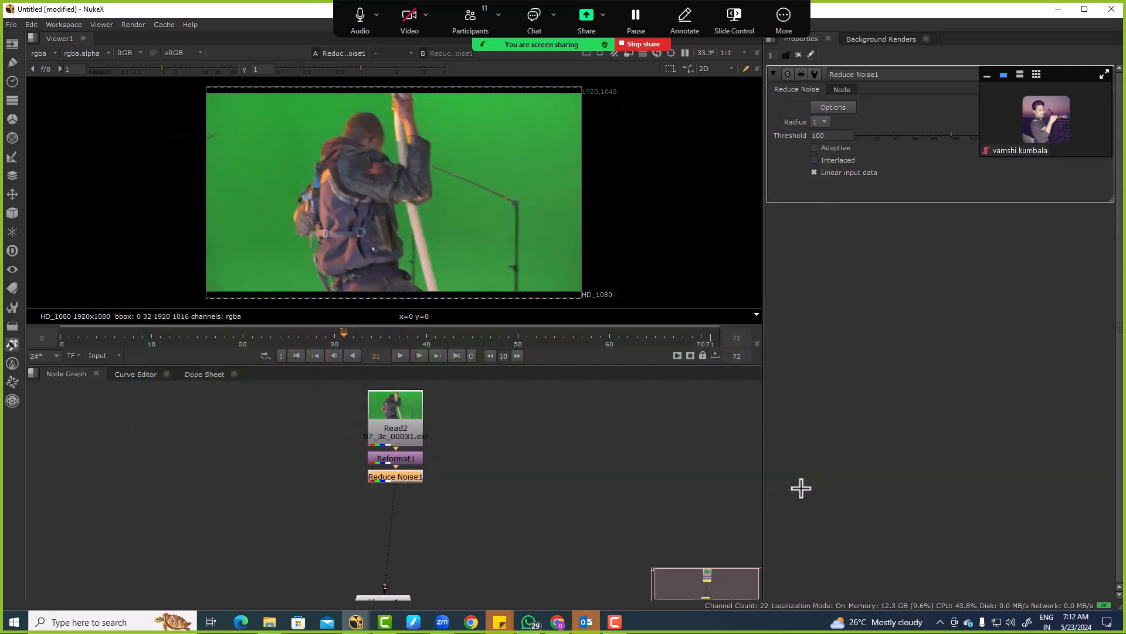
{"action": "scroll", "coordinate": [352, 116], "scroll_direction": "up", "scroll_amount": 10}
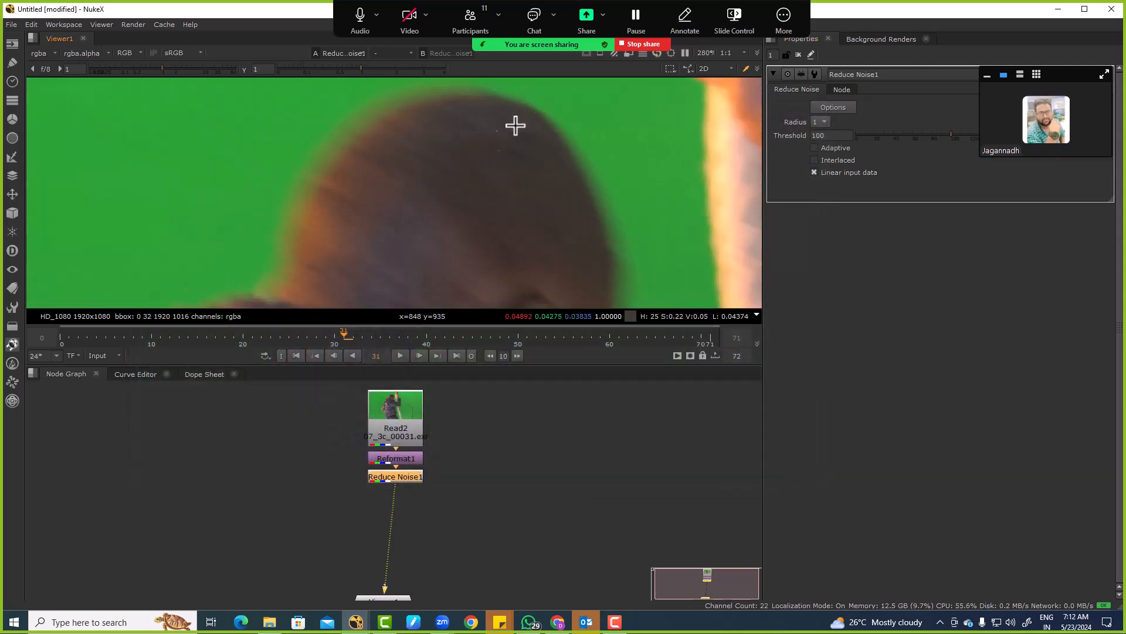
{"action": "key", "text": "b"}
{"action": "key", "text": "b"}
{"action": "key", "text": "f"}
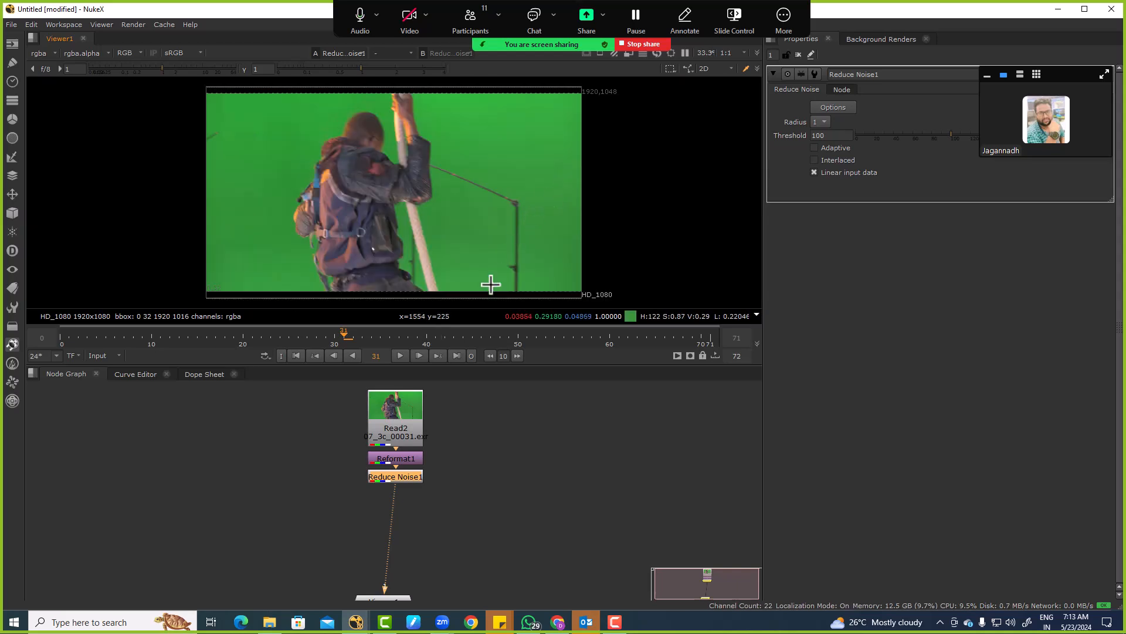
Go to the first frame and line up the whole node tree in a vertical column.
{"action": "left_click", "coordinate": [289, 355]}
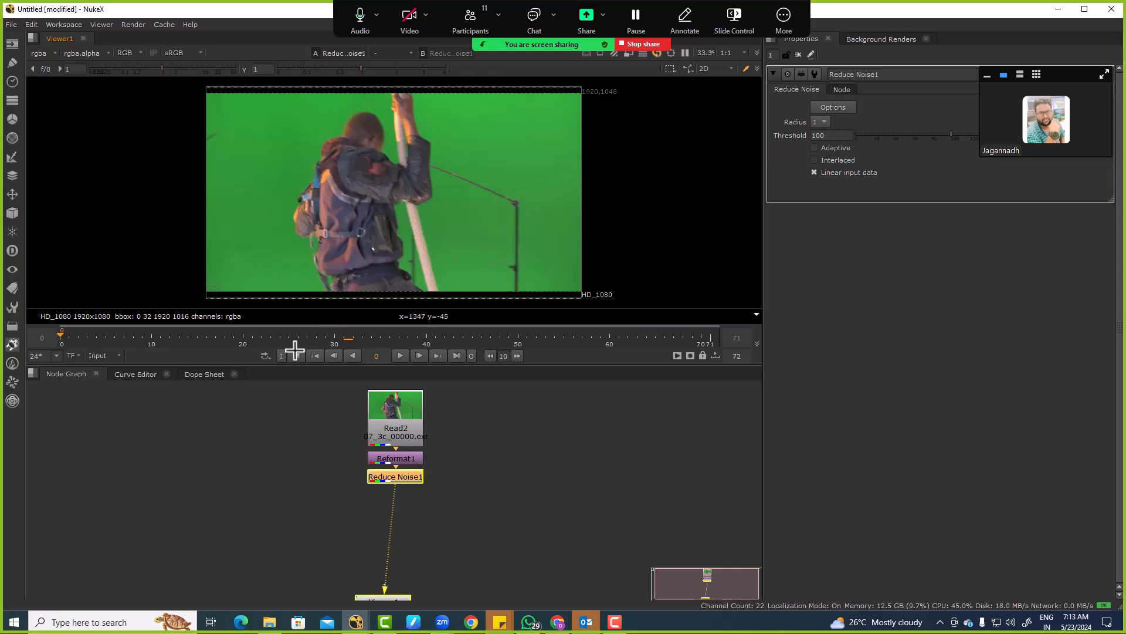
{"action": "scroll", "coordinate": [328, 473], "scroll_direction": "down", "scroll_amount": 5}
{"action": "key", "text": "ctrl+a"}
{"action": "left_click_drag", "start_coordinate": [339, 469], "coordinate": [329, 432]}
{"action": "left_click", "coordinate": [417, 461]}
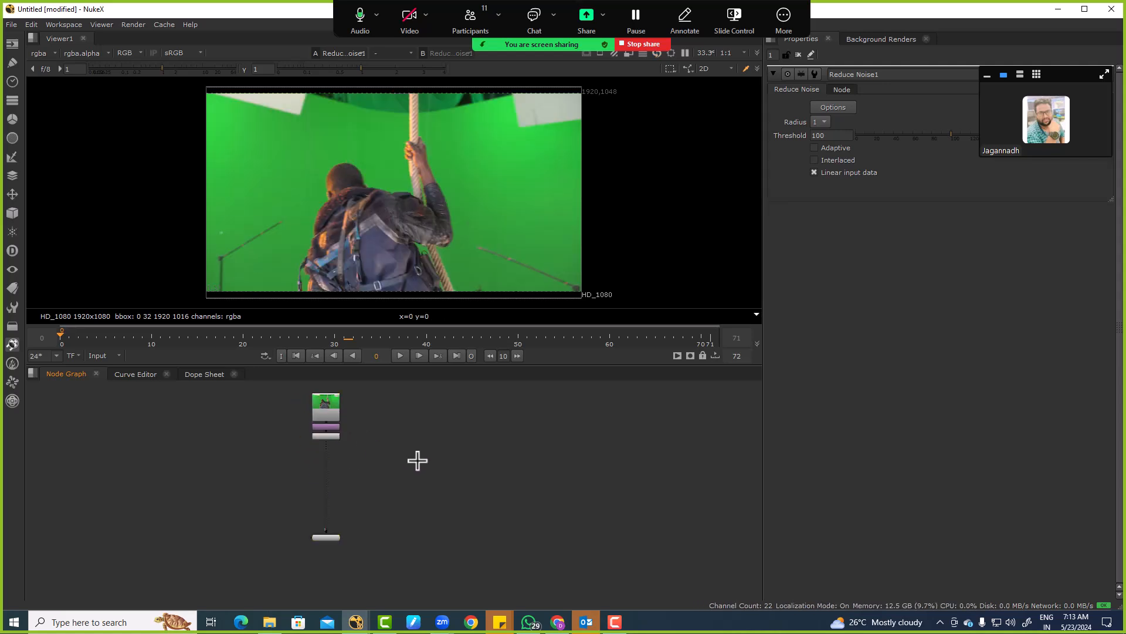
Jump to frame 11, advance to frame 13 and inspect the edge of the man's head.
{"action": "key", "text": "alt+g"}
{"action": "type", "text": "11"}
{"action": "key", "text": "Return"}
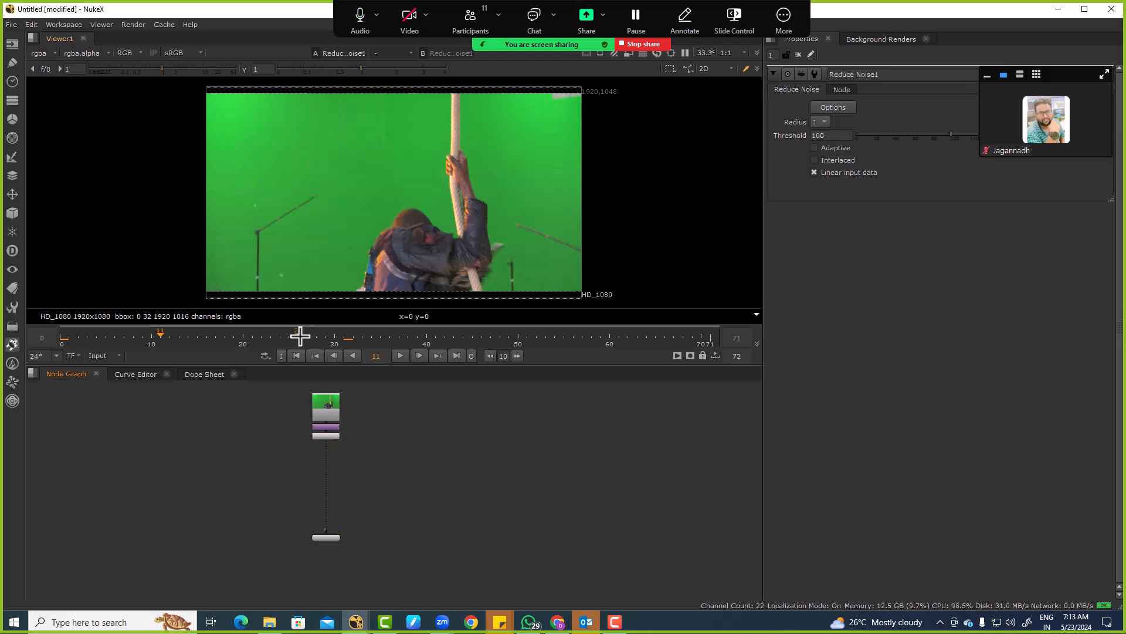
{"action": "left_click_drag", "start_coordinate": [184, 337], "coordinate": [179, 337]}
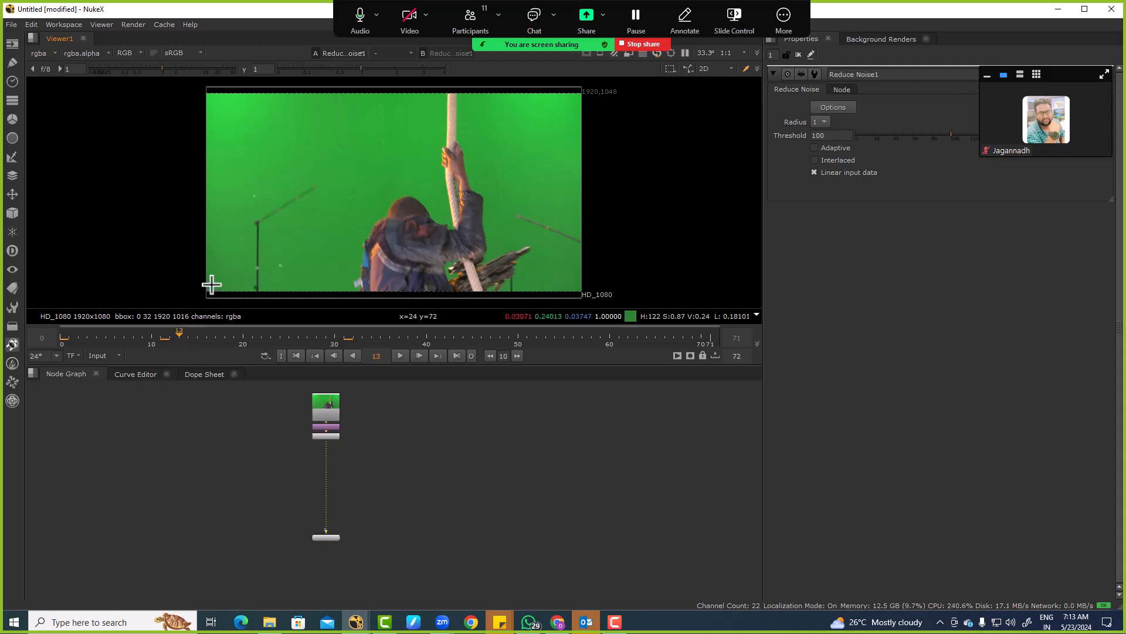
{"action": "scroll", "coordinate": [406, 215], "scroll_direction": "up", "scroll_amount": 8}
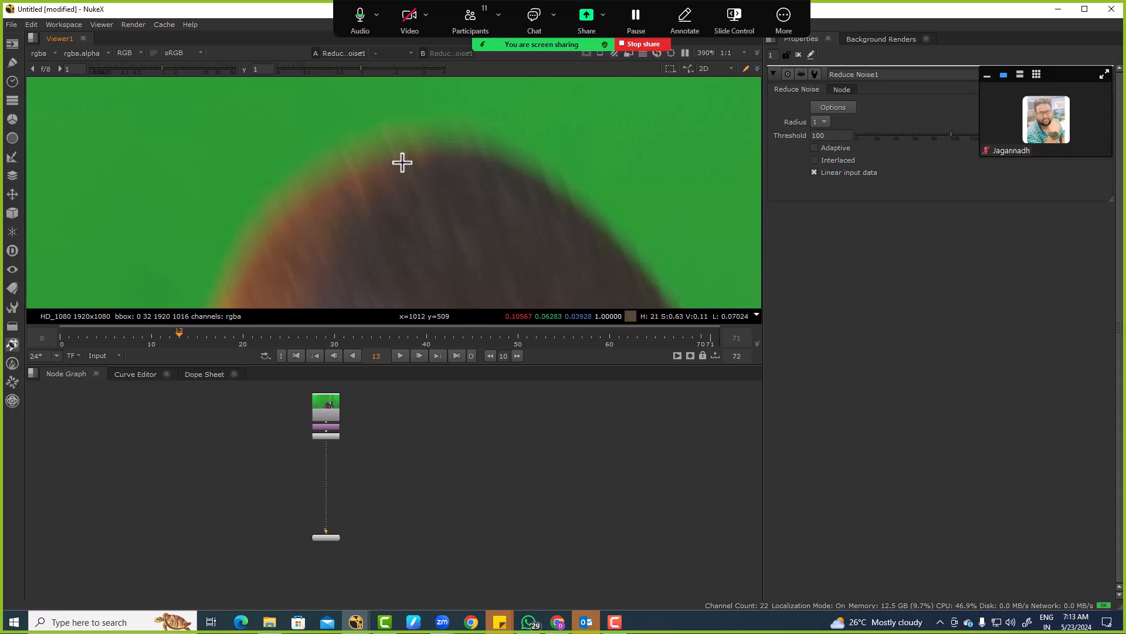
{"action": "scroll", "coordinate": [405, 202], "scroll_direction": "down", "scroll_amount": 8}
Add an IBKColourV3 node fed by Reduce Noise1, place it beside the main branch and view its output.
{"action": "key", "text": "Tab"}
{"action": "type", "text": "ibk"}
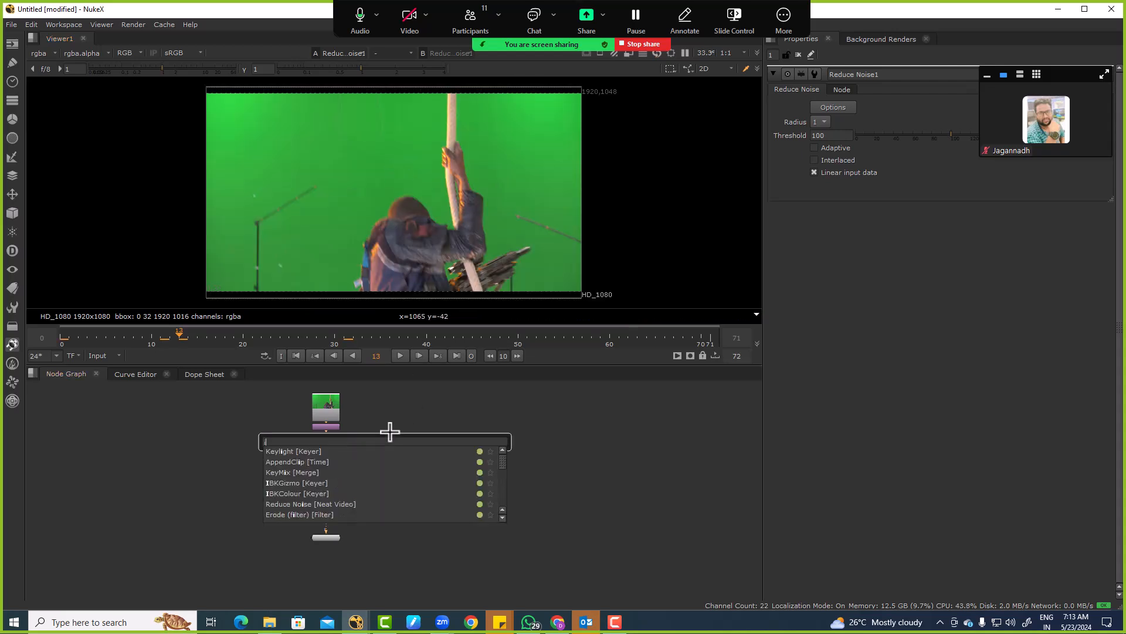
{"action": "key", "text": "Down"}
{"action": "key", "text": "Down"}
{"action": "key", "text": "Down"}
{"action": "key", "text": "Down"}
{"action": "key", "text": "Down"}
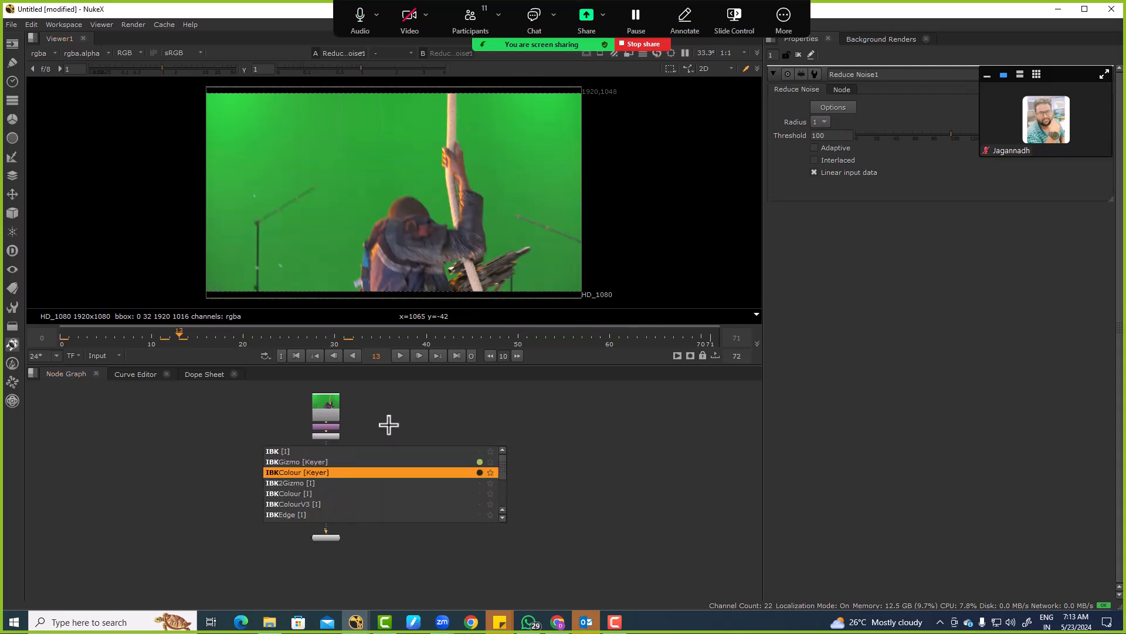
{"action": "key", "text": "Return"}
{"action": "left_click_drag", "start_coordinate": [385, 416], "coordinate": [272, 434]}
{"action": "left_click_drag", "start_coordinate": [399, 450], "coordinate": [413, 443]}
{"action": "key", "text": "1"}
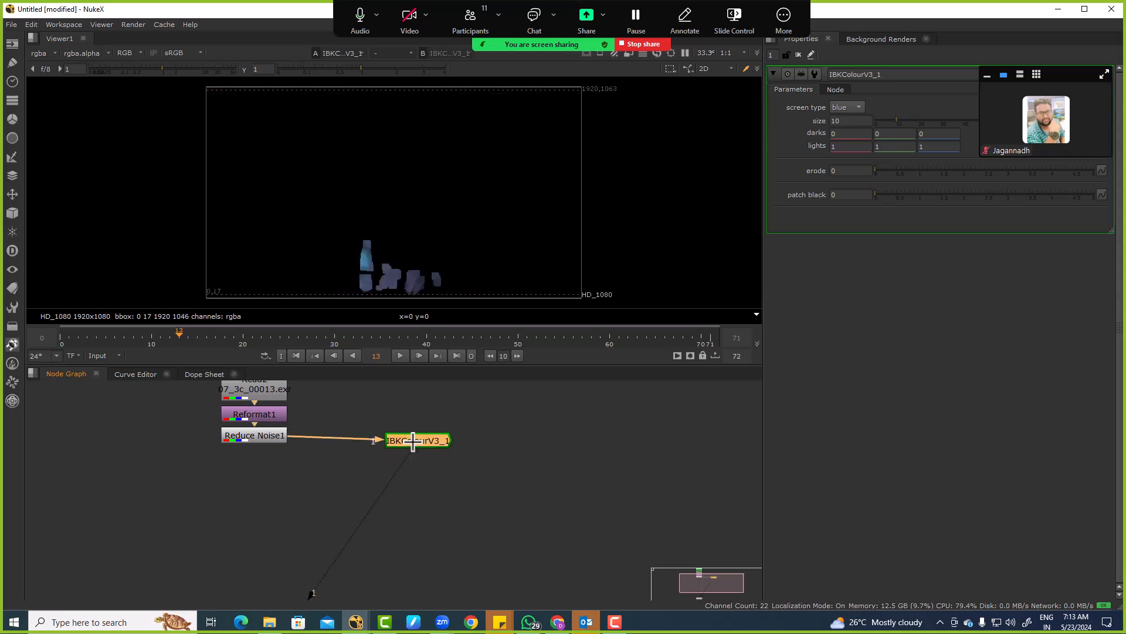
Set the IBKColourV3 screen type to green and its size to 0.
{"action": "left_click", "coordinate": [845, 106]}
{"action": "left_click", "coordinate": [845, 95]}
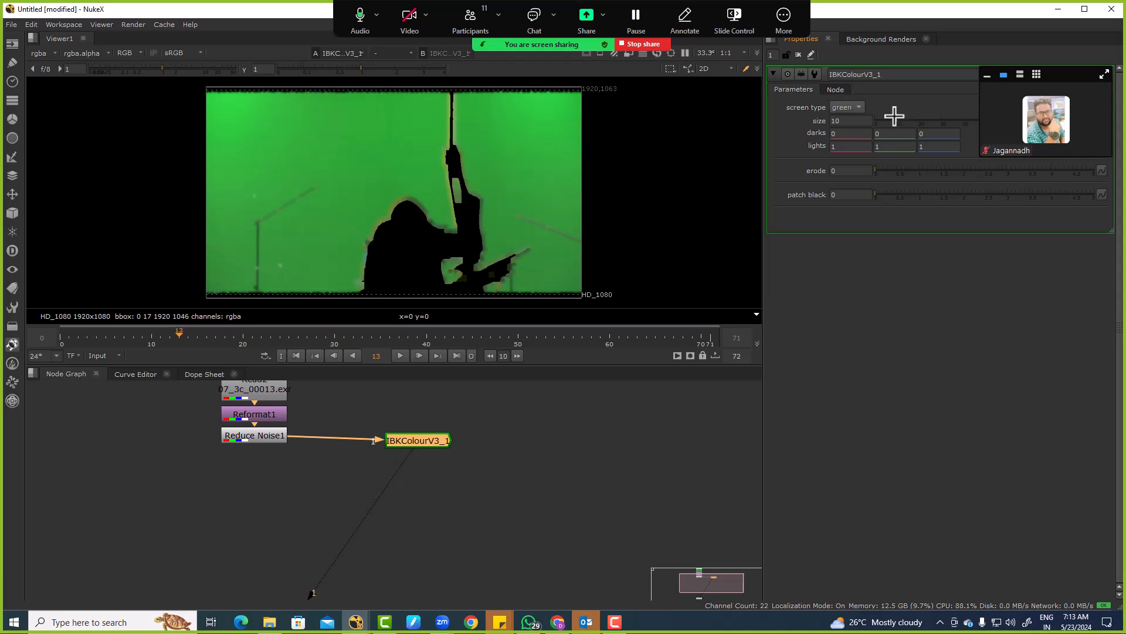
{"action": "scroll", "coordinate": [410, 196], "scroll_direction": "up", "scroll_amount": 6}
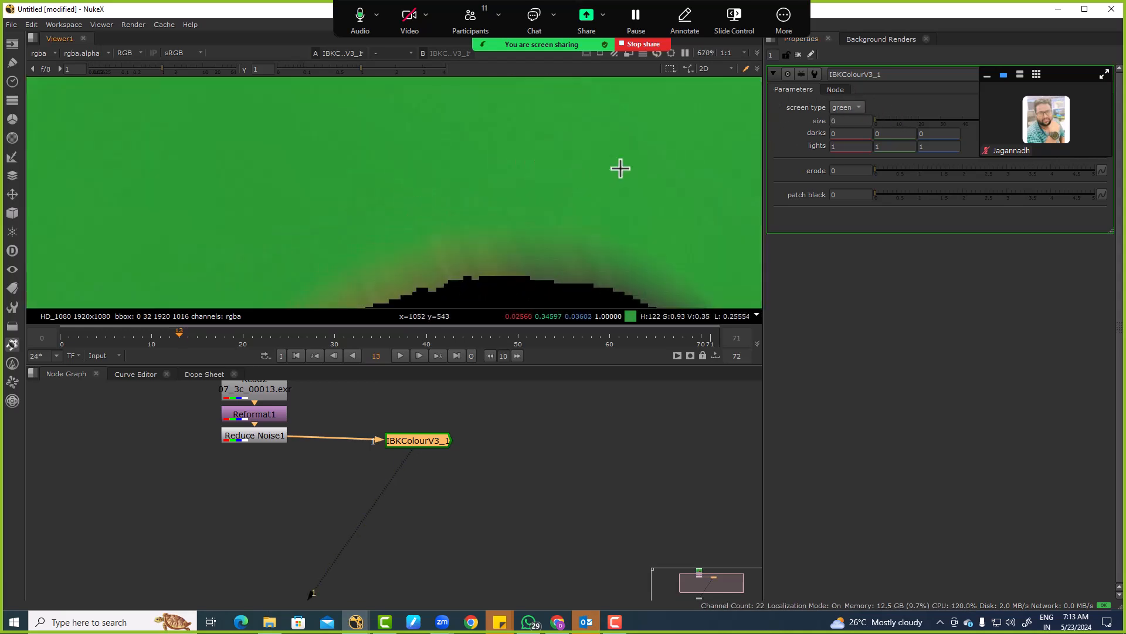
Tune the red darks value of the IBKColourV3 node to 0.14.
{"action": "key", "text": "Up"}
{"action": "key", "text": "Up"}
{"action": "key", "text": "Up"}
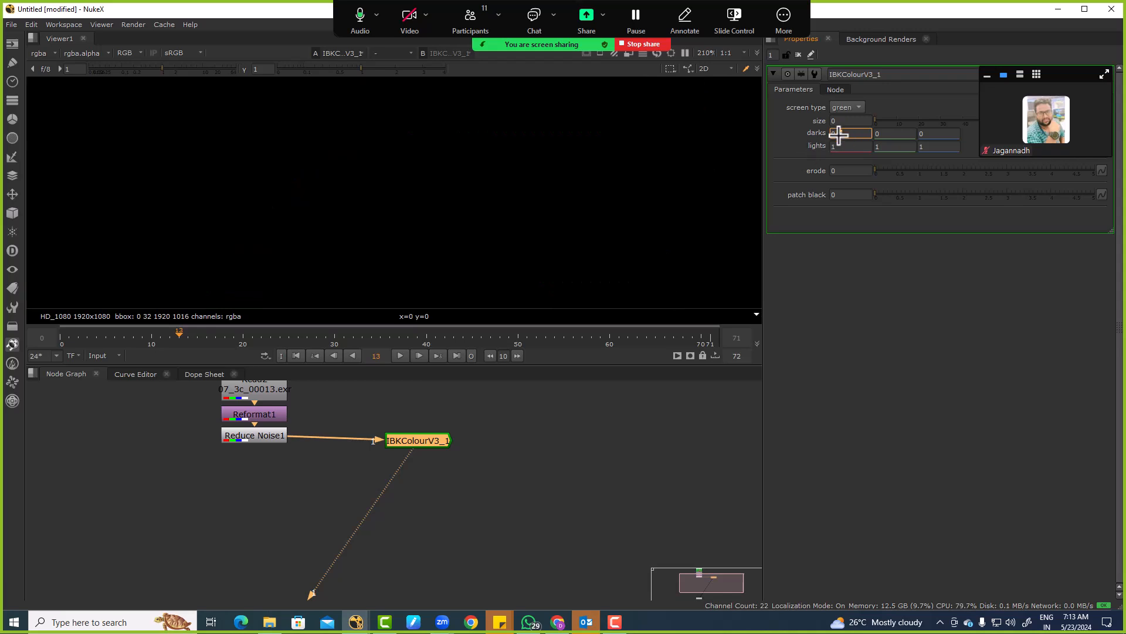
{"action": "key", "text": "Down"}
{"action": "scroll", "coordinate": [517, 188], "scroll_direction": "down", "scroll_amount": 6}
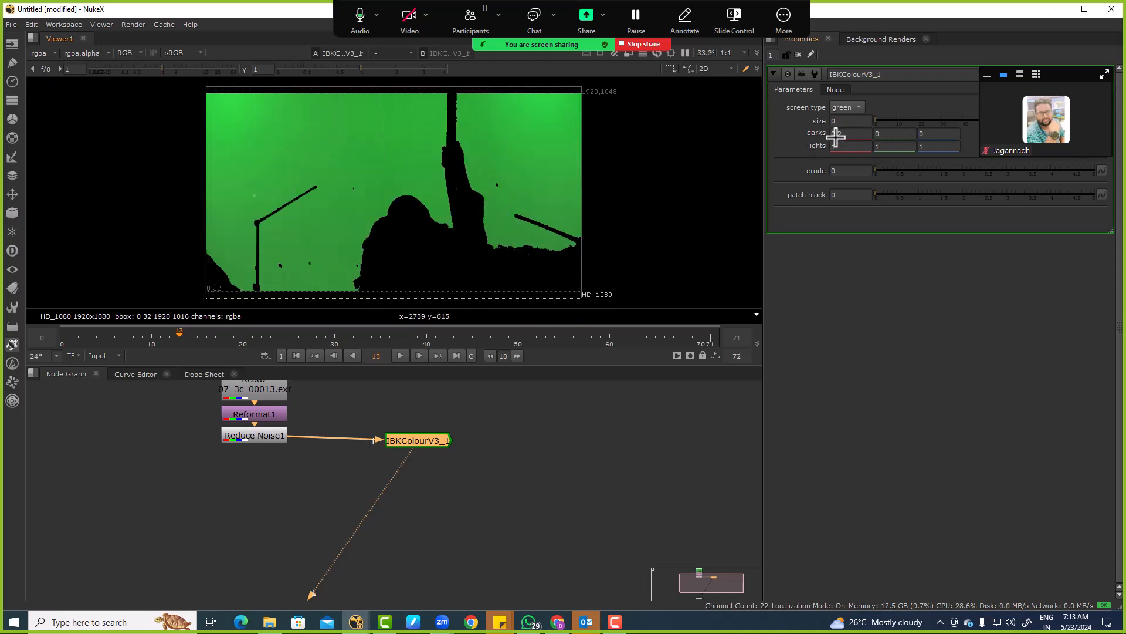
{"action": "key", "text": "Down"}
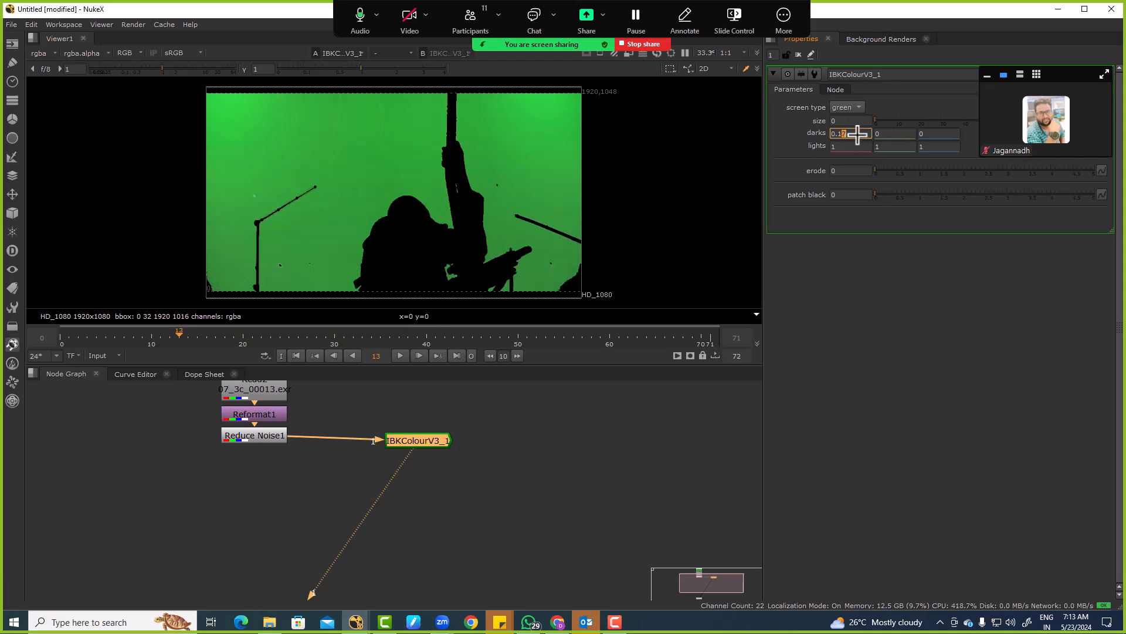
{"action": "key", "text": "Up"}
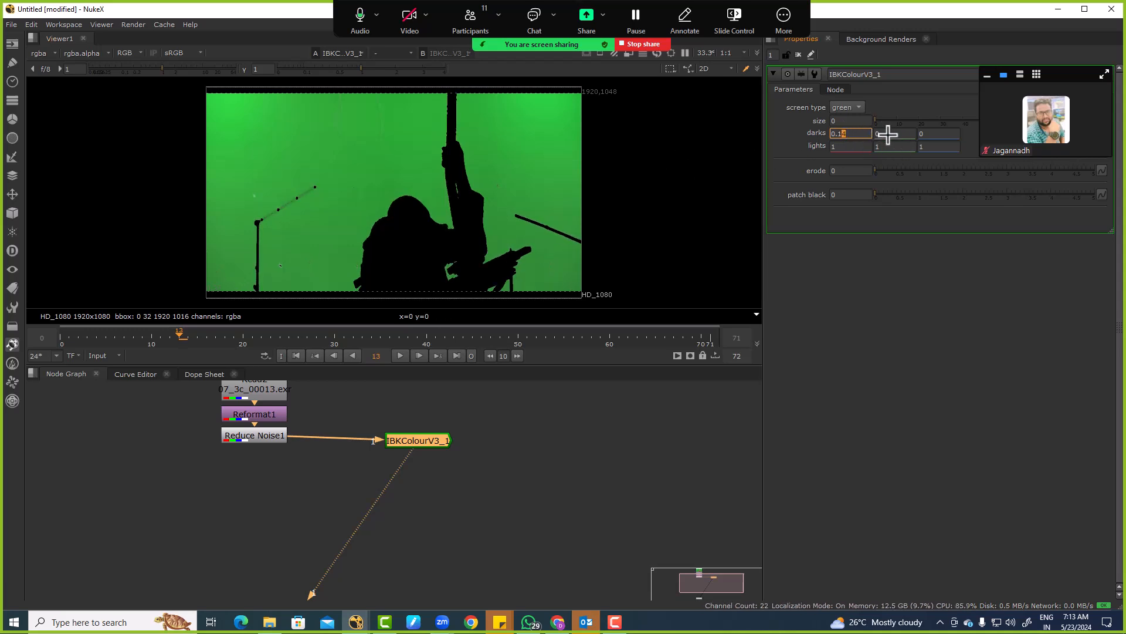
Tune the green darks value to -0.01 and test the blue darks value, returning it to 0.
{"action": "key", "text": "Up"}
{"action": "key", "text": "Down"}
{"action": "key", "text": "Down"}
{"action": "key", "text": "Down"}
{"action": "key", "text": "Down"}
{"action": "key", "text": "Down"}
{"action": "key", "text": "Up"}
{"action": "key", "text": "Up"}
{"action": "key", "text": "Up"}
{"action": "key", "text": "Down"}
{"action": "key", "text": "Up"}
{"action": "key", "text": "Up"}
{"action": "key", "text": "Up"}
{"action": "key", "text": "Down"}
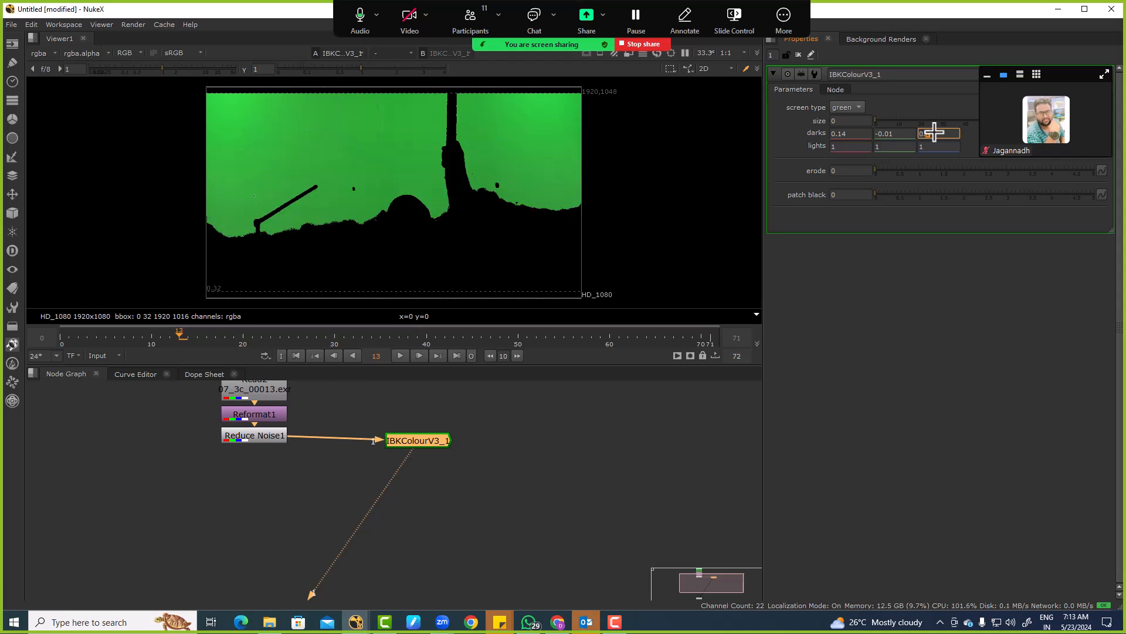
{"action": "key", "text": "Down"}
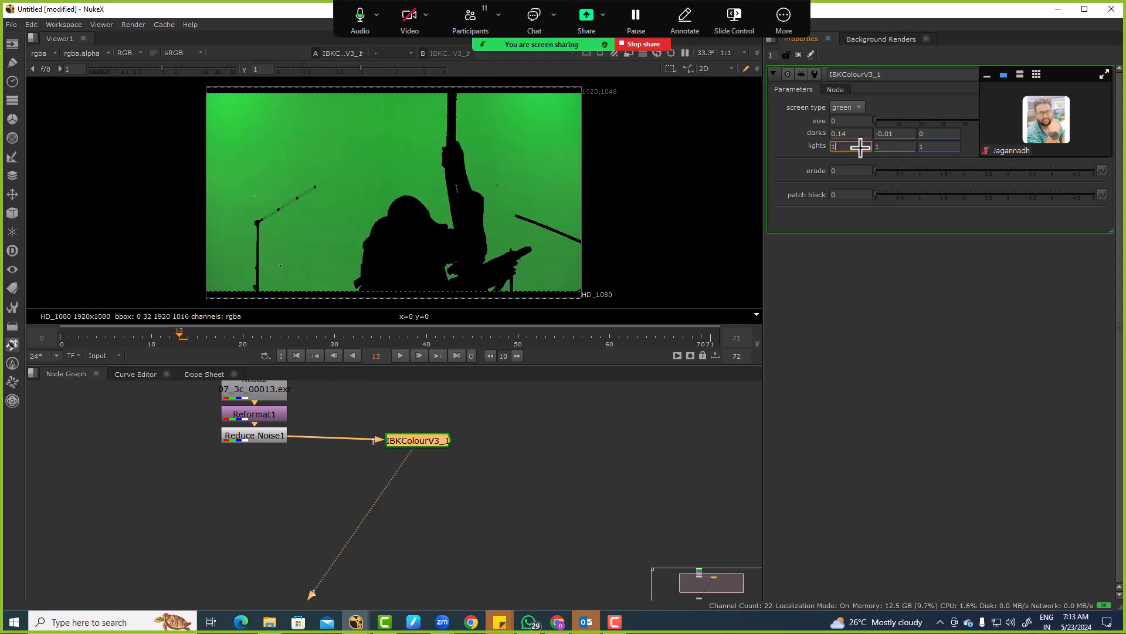
Examine the matte edge around the head and try out the red, green and blue lights values.
{"action": "scroll", "coordinate": [402, 202], "scroll_direction": "up", "scroll_amount": 10}
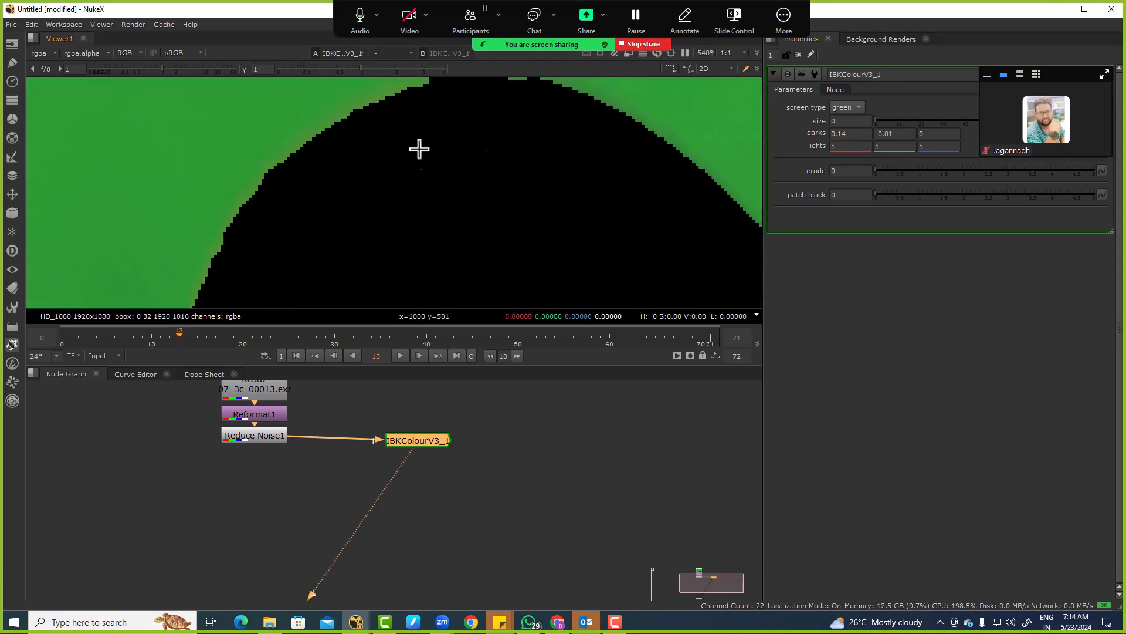
{"action": "scroll", "coordinate": [416, 146], "scroll_direction": "up", "scroll_amount": 2}
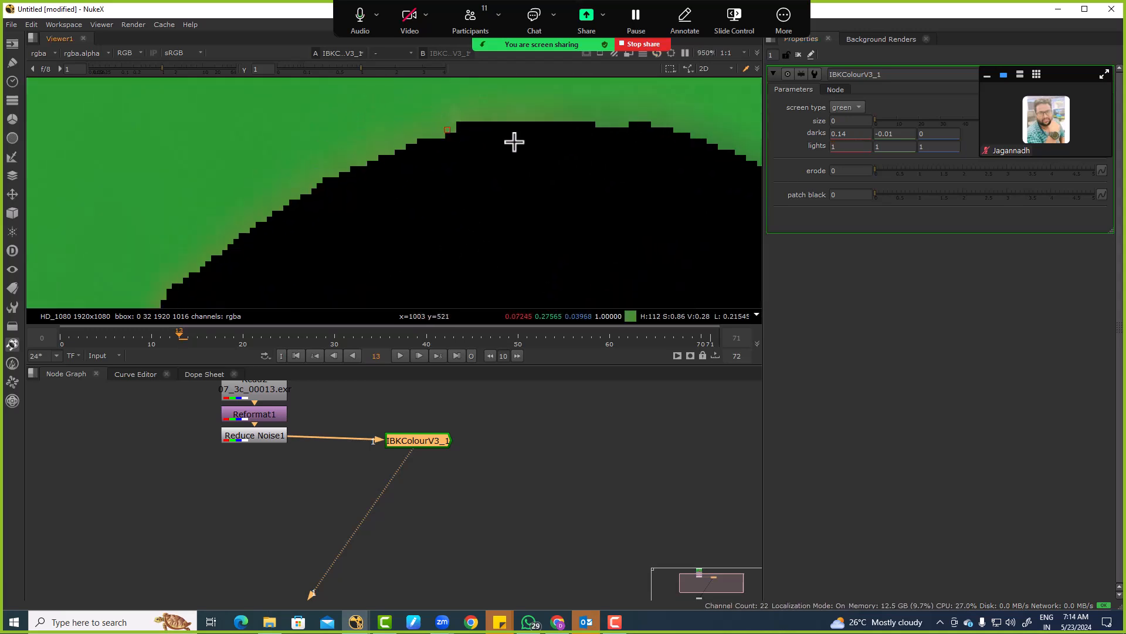
{"action": "key", "text": "f"}
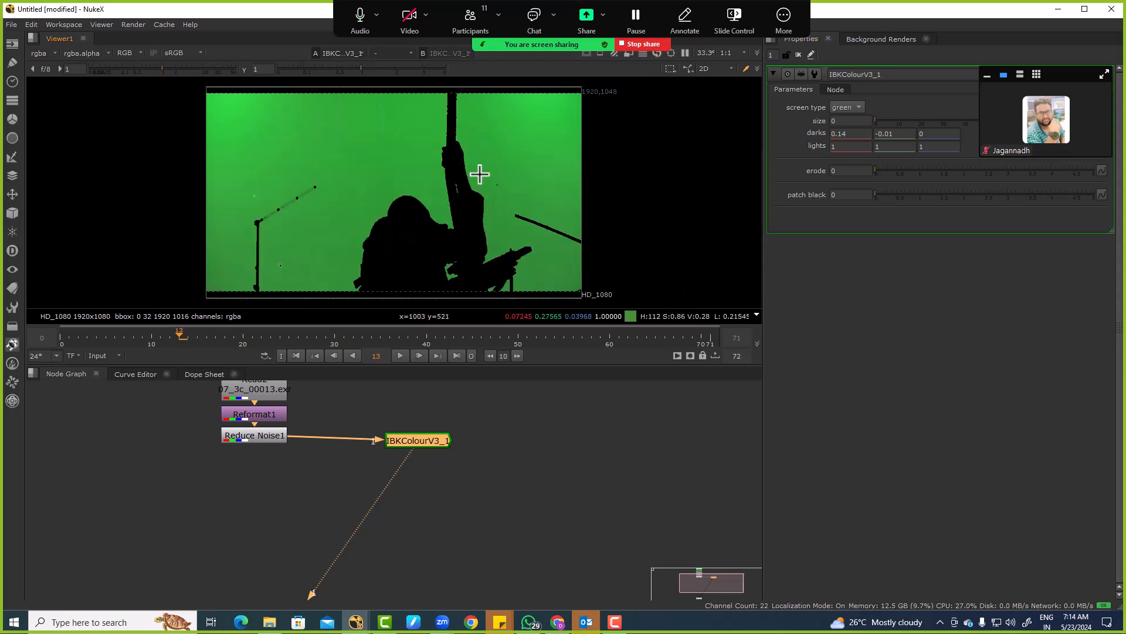
{"action": "left_click", "coordinate": [851, 147]}
{"action": "left_click", "coordinate": [877, 146]}
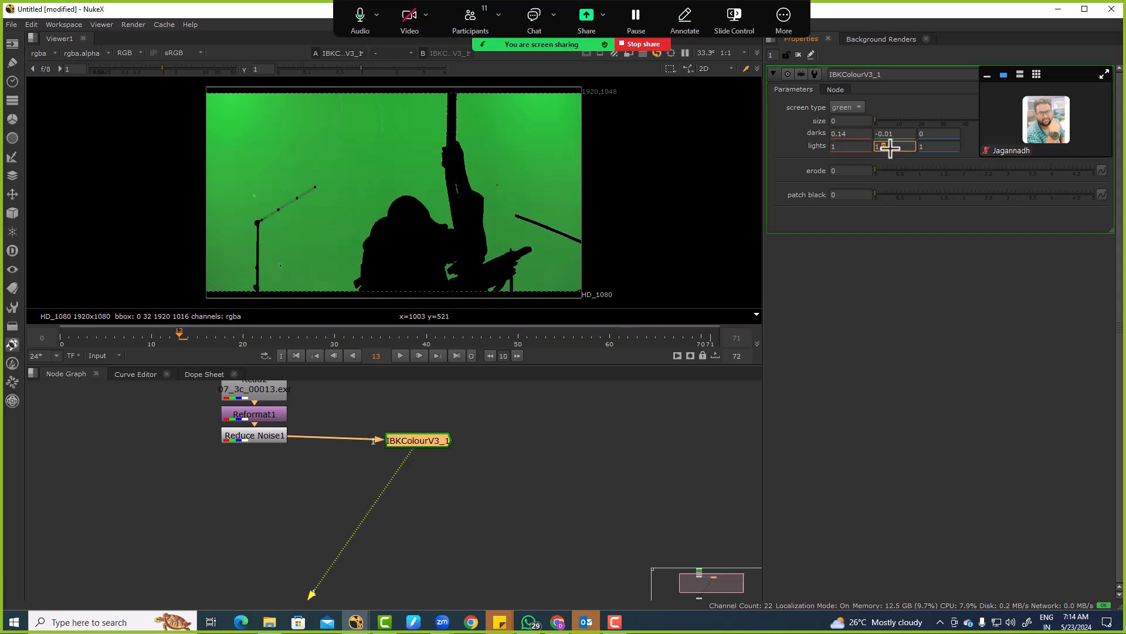
{"action": "left_click", "coordinate": [927, 147]}
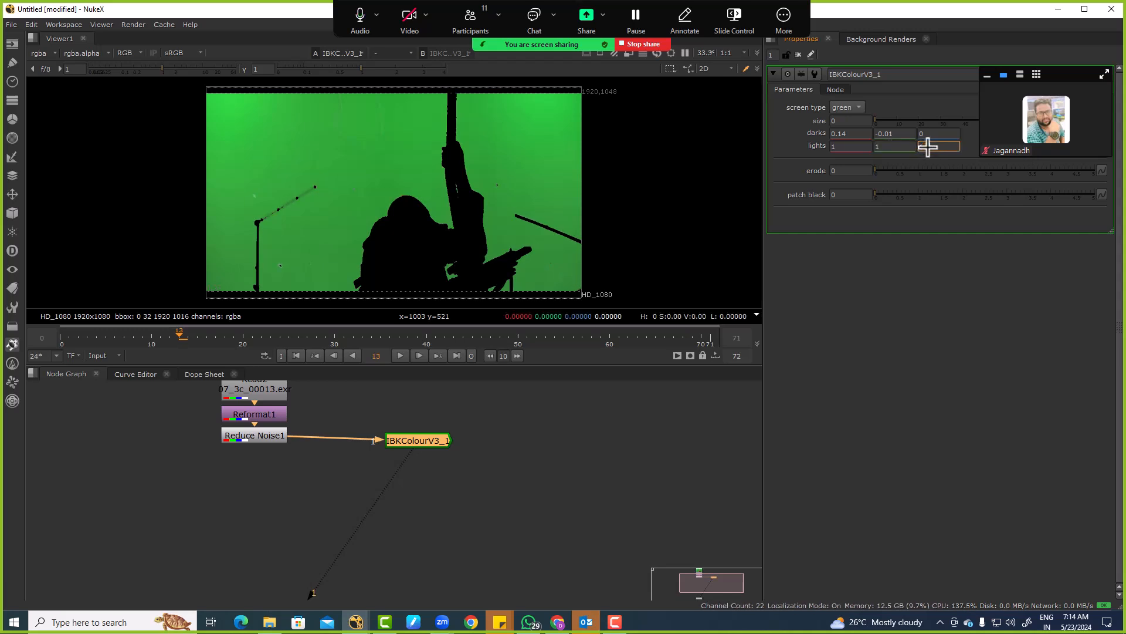
{"action": "type", "text": "1.0"}
Set the IBKColourV3 erode to 3 and check the edge around the head.
{"action": "left_click", "coordinate": [841, 171]}
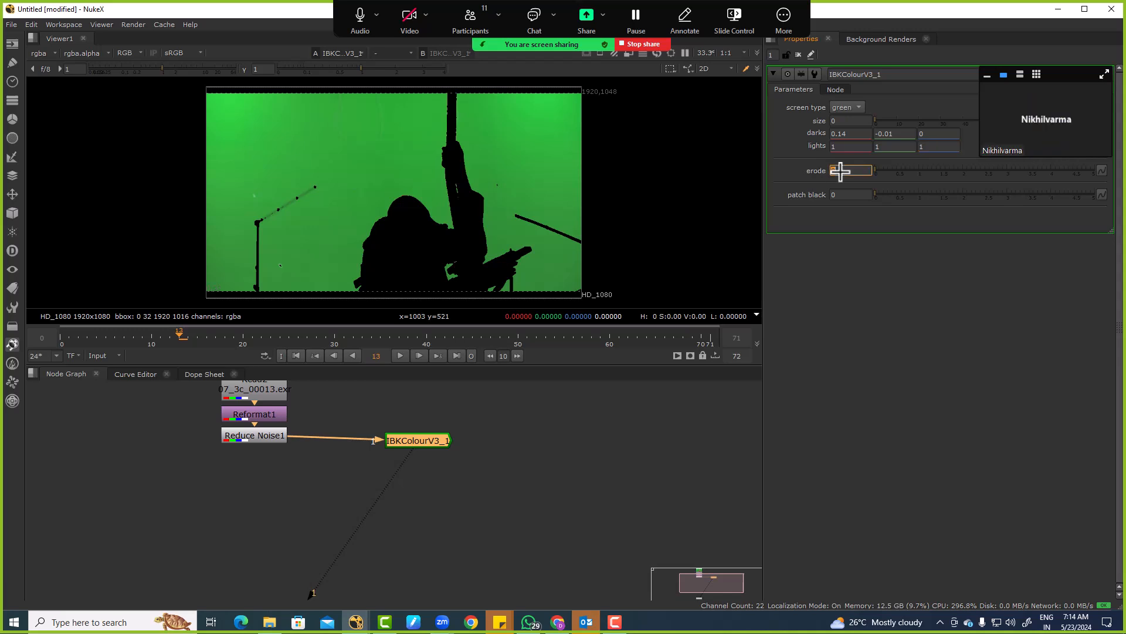
{"action": "type", "text": "3"}
{"action": "key", "text": "Return"}
{"action": "scroll", "coordinate": [504, 208], "scroll_direction": "up", "scroll_amount": 8}
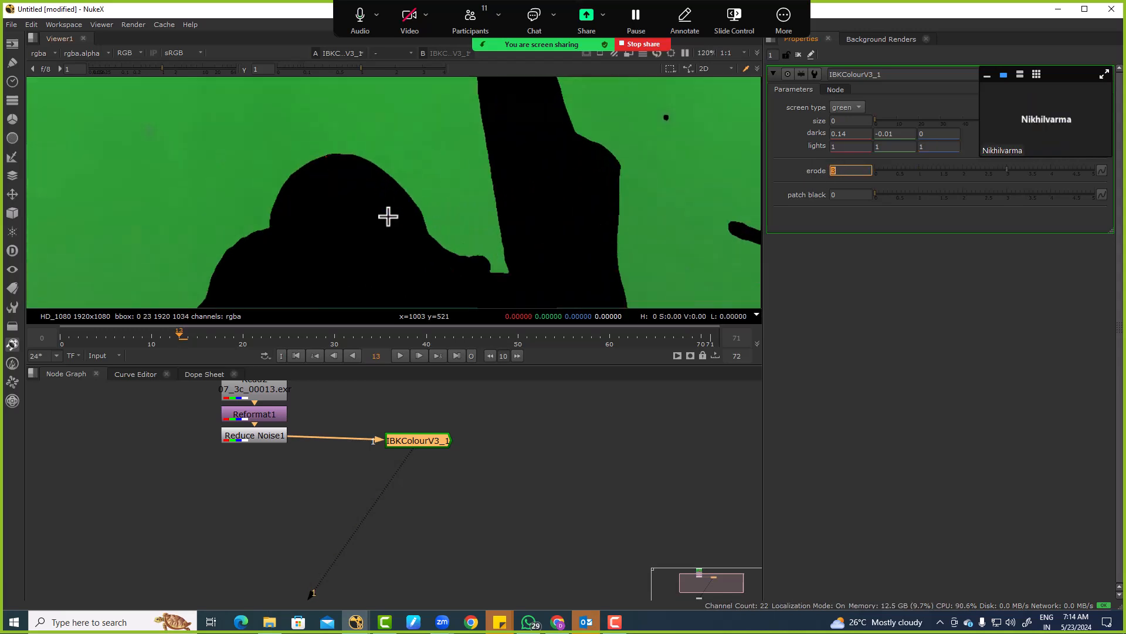
Reposition the IBKColourV3 node and paste a copy of it directly below the original.
{"action": "left_click_drag", "start_coordinate": [411, 438], "coordinate": [436, 423]}
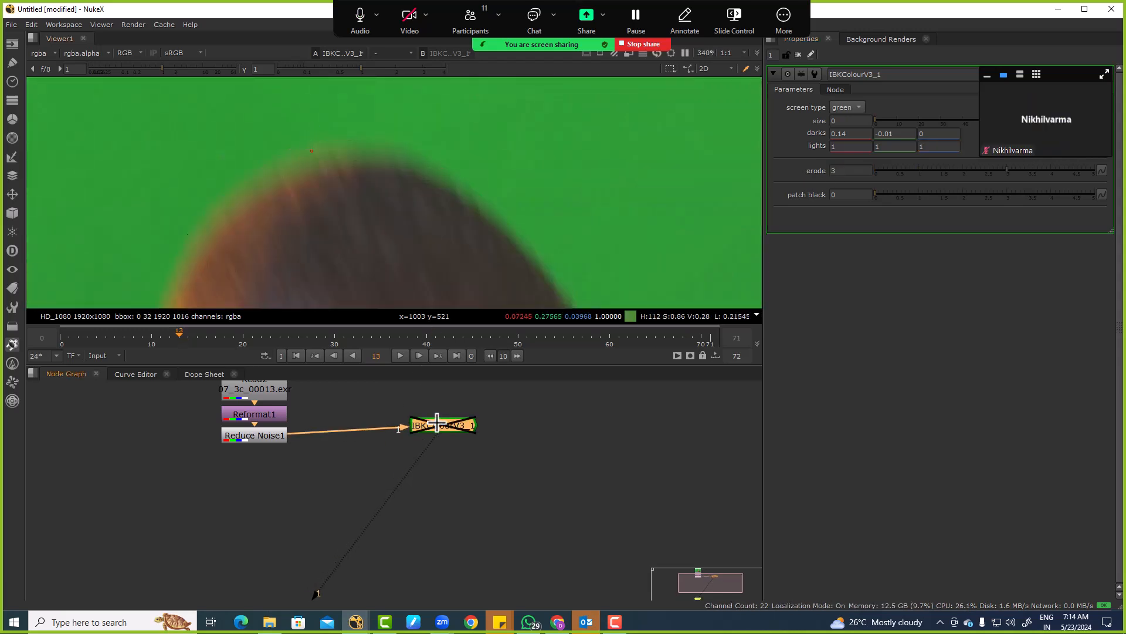
{"action": "key", "text": "ctrl+c"}
{"action": "key", "text": "ctrl+v"}
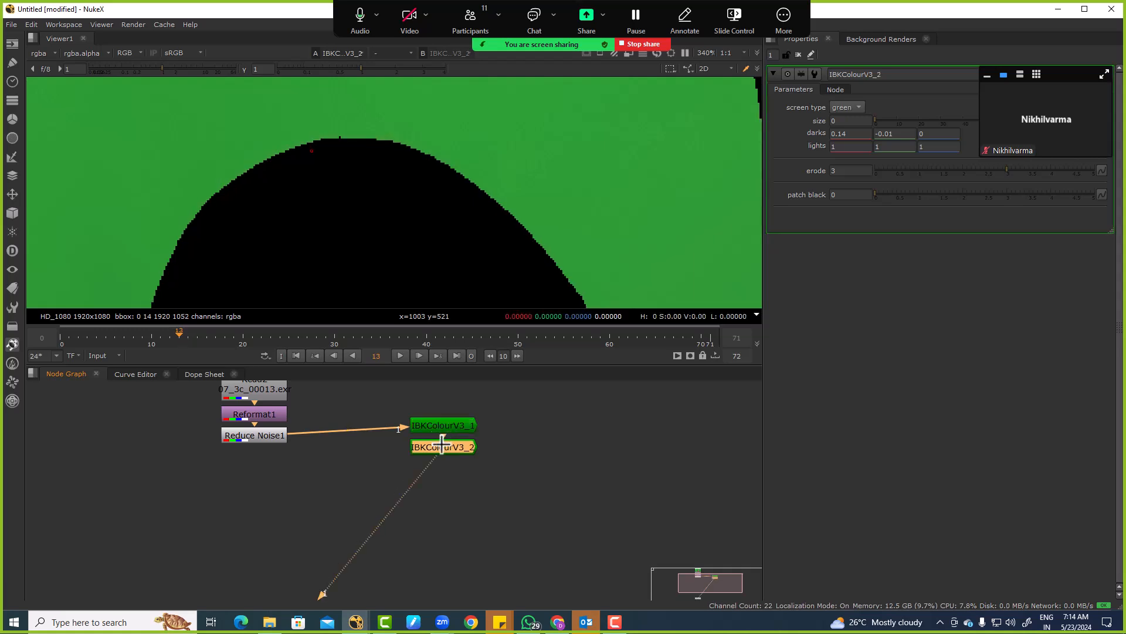
Set the copied IBKColourV3 node's size to 1 and its erode to 4.
{"action": "left_click", "coordinate": [851, 121]}
{"action": "type", "text": "1"}
{"action": "key", "text": "Tab"}
{"action": "type", "text": "4f"}
{"action": "left_click", "coordinate": [473, 447]}
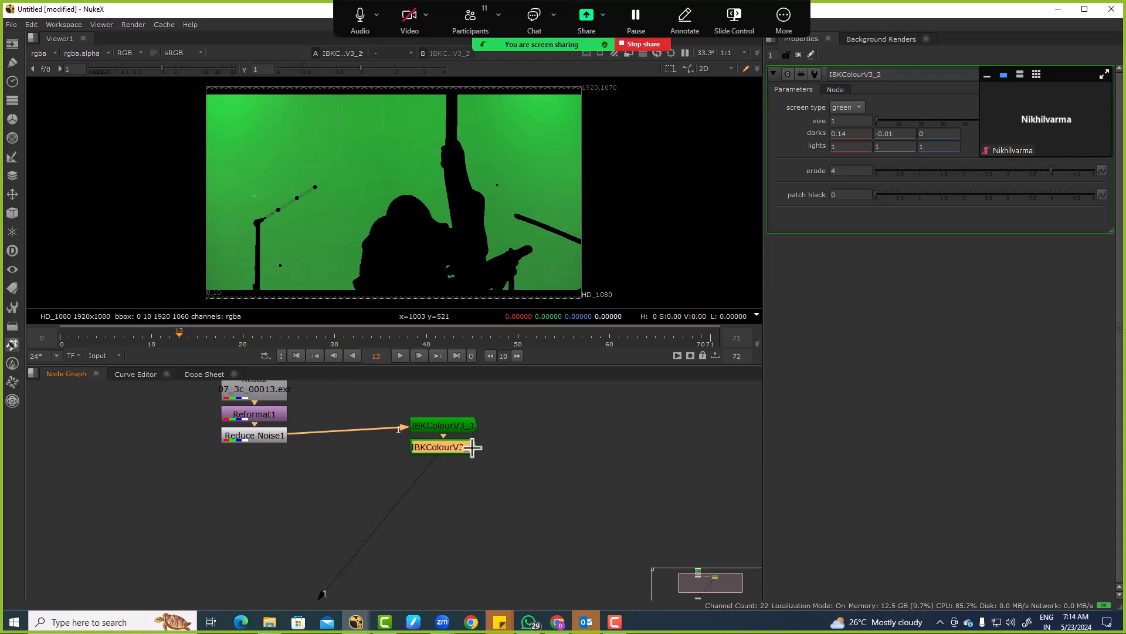
Paste another IBKColourV3 copy below the second one and set its patch black to 11.
{"action": "key", "text": "ctrl+v"}
{"action": "left_click", "coordinate": [834, 193]}
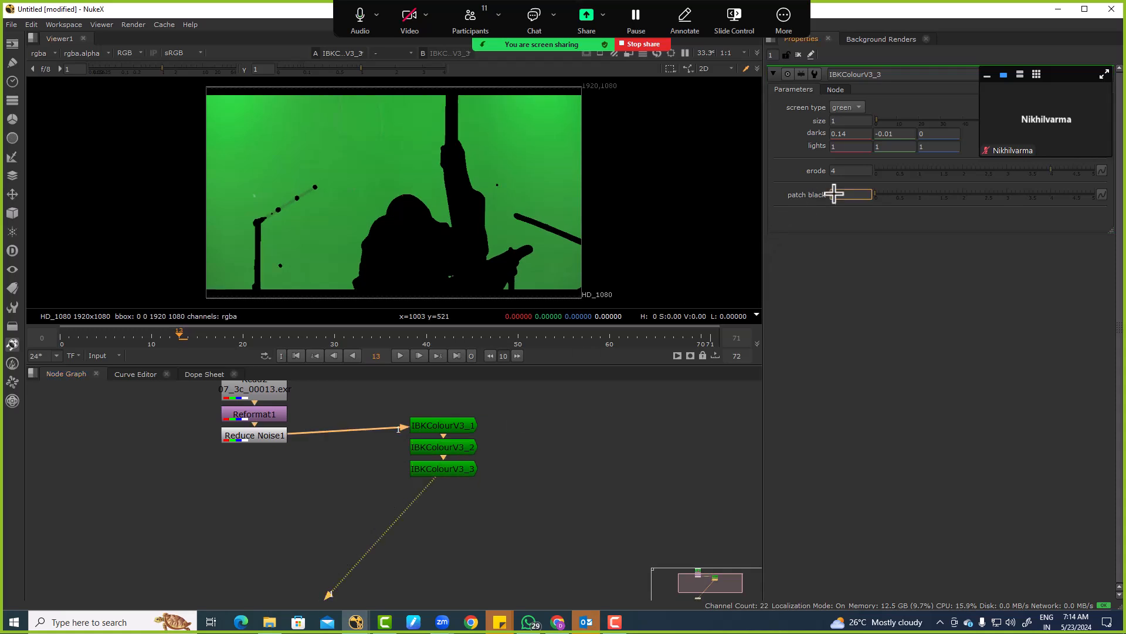
{"action": "type", "text": "11"}
{"action": "key", "text": "Return"}
Add a fourth IBKColourV3 copy to the stack with its patch black set to 22.
{"action": "key", "text": "ctrl+v"}
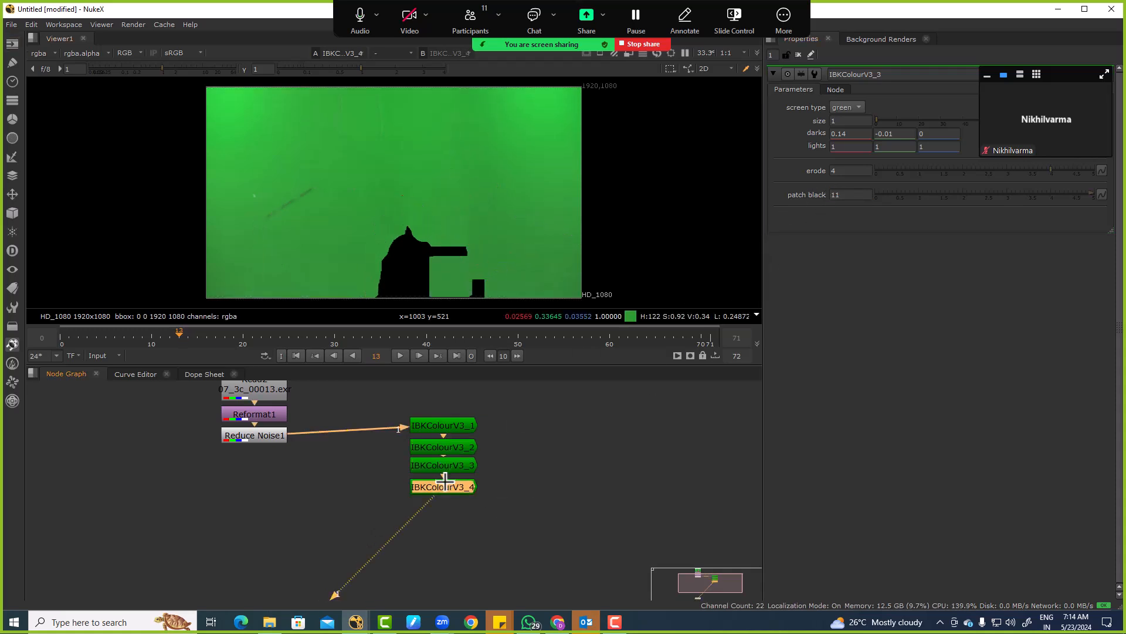
{"action": "left_click", "coordinate": [852, 195]}
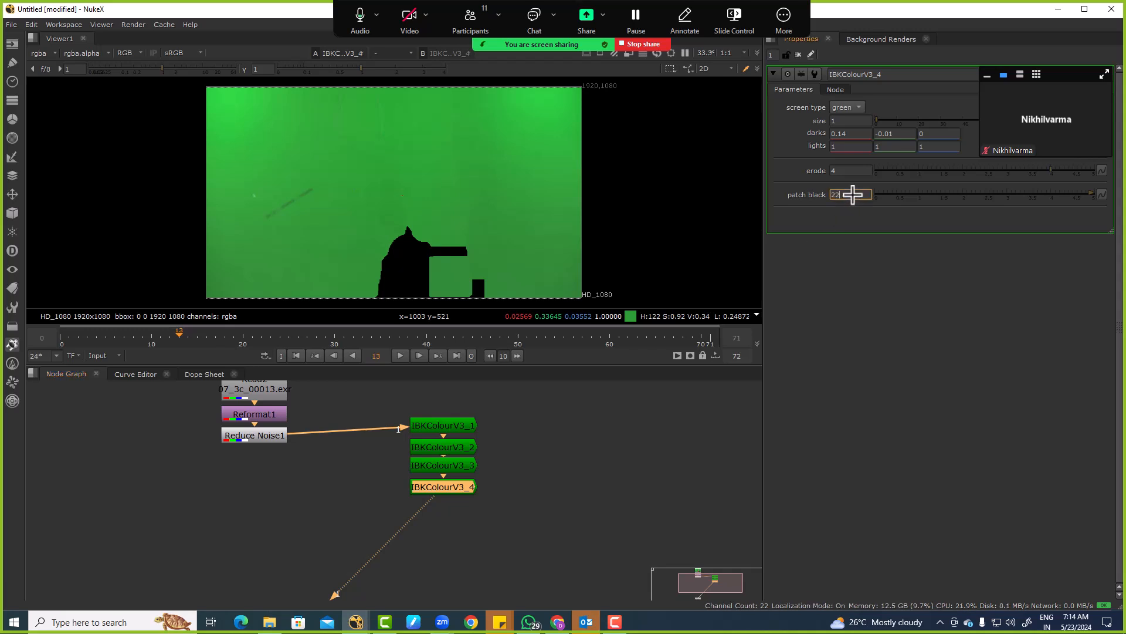
{"action": "type", "text": "22"}
{"action": "key", "text": "Return"}
Paste a fifth IBKColourV3 below the fourth, enter a new patch black value, and check its alpha.
{"action": "key", "text": "ctrl+v"}
{"action": "left_click", "coordinate": [450, 506]}
{"action": "left_click", "coordinate": [846, 196]}
{"action": "key", "text": "Return"}
{"action": "key", "text": "a"}
{"action": "key", "text": "a"}
Paste a sixth IBKColourV3 at the end of the stack, set its patch black to 88, and check its alpha.
{"action": "key", "text": "ctrl+c"}
{"action": "key", "text": "ctrl+v"}
{"action": "left_click", "coordinate": [859, 195]}
{"action": "key", "text": "BackSpace"}
{"action": "key", "text": "BackSpace"}
{"action": "type", "text": "88"}
{"action": "key", "text": "Return"}
{"action": "key", "text": "a"}
{"action": "key", "text": "a"}
Auto-arrange the node tree and move the six IBKColourV3 nodes as one column to the right of the main branch.
{"action": "scroll", "coordinate": [482, 210], "scroll_direction": "down", "scroll_amount": 5}
{"action": "scroll", "coordinate": [440, 483], "scroll_direction": "down", "scroll_amount": 4}
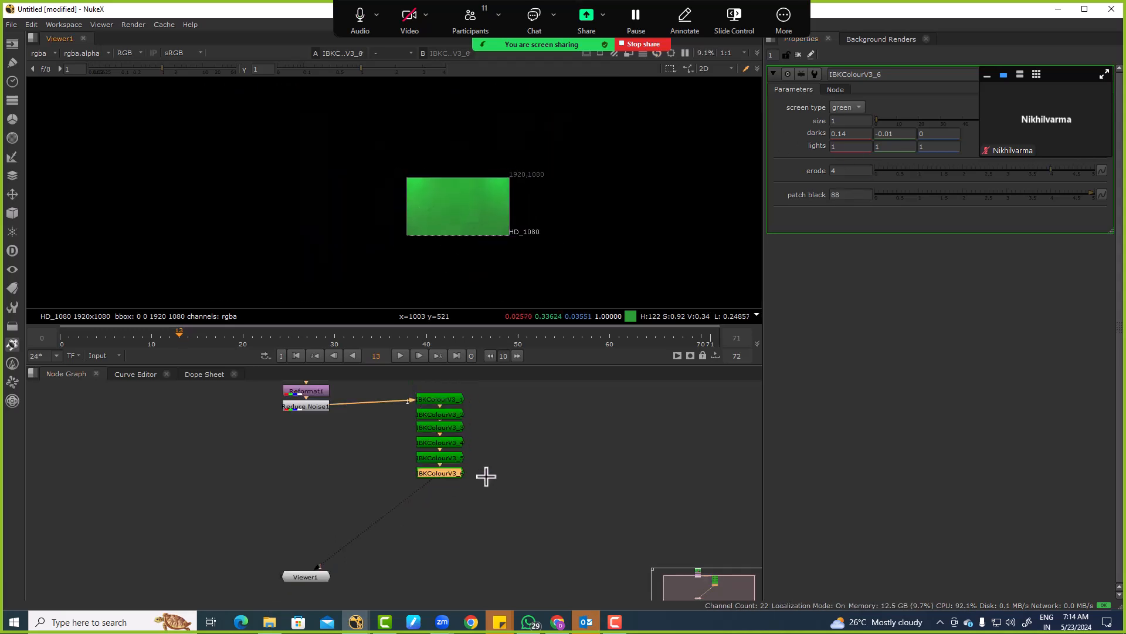
{"action": "key", "text": "l"}
{"action": "left_click_drag", "start_coordinate": [360, 486], "coordinate": [324, 555]}
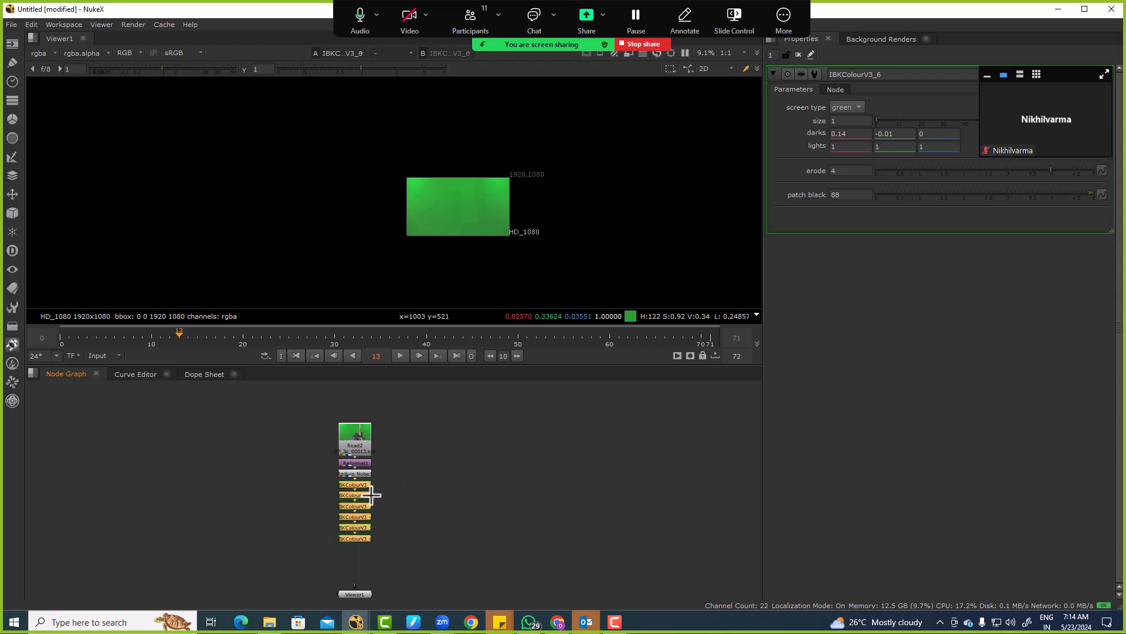
{"action": "left_click_drag", "start_coordinate": [364, 485], "coordinate": [449, 473]}
{"action": "left_click", "coordinate": [399, 498]}
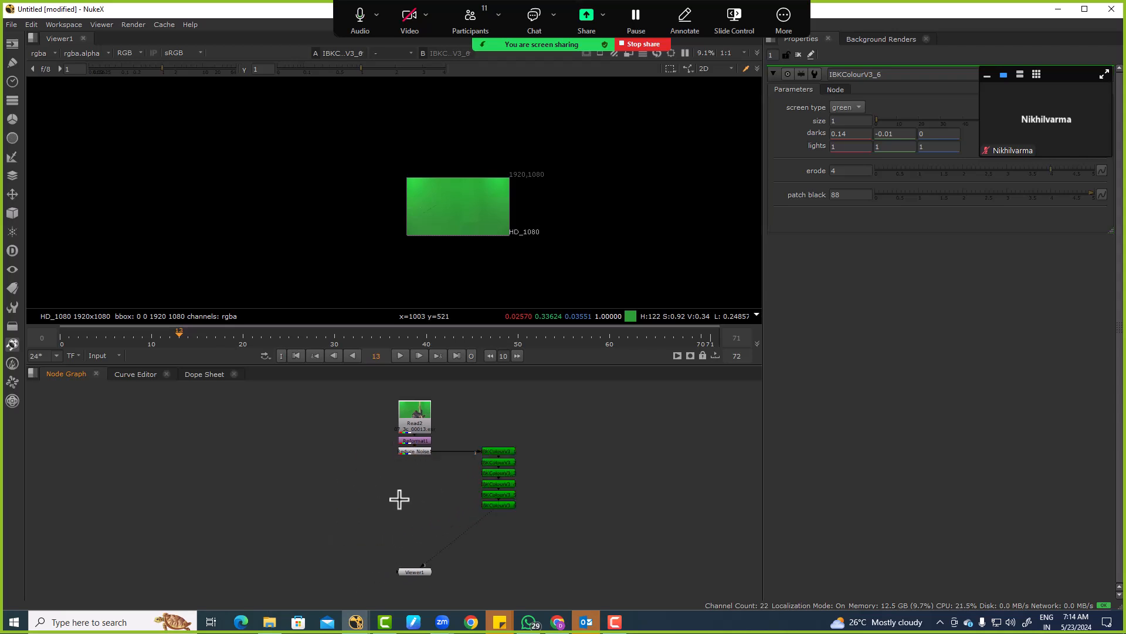
Add an IBKGizmo node with its fg input from the Reduce Noise node and its c input from the last IBKColourV3.
{"action": "key", "text": "Tab"}
{"action": "type", "text": "ibk"}
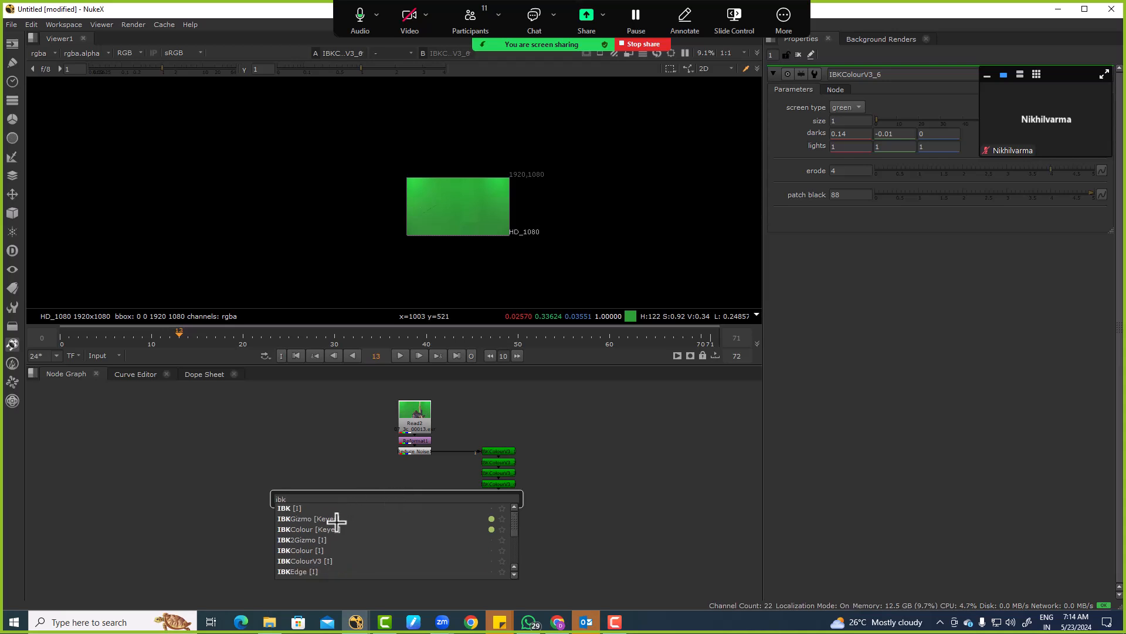
{"action": "left_click", "coordinate": [337, 520]}
{"action": "left_click_drag", "start_coordinate": [437, 493], "coordinate": [540, 499]}
{"action": "left_click_drag", "start_coordinate": [409, 491], "coordinate": [433, 497]}
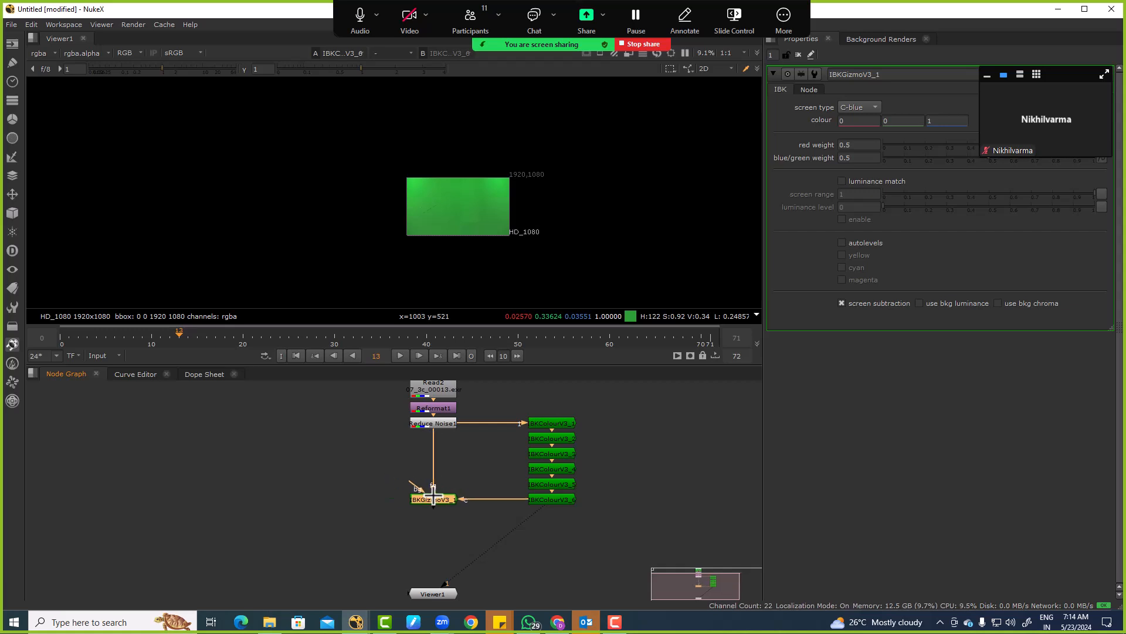
Set the IBKGizmo screen type to C-green and inspect its alpha in the viewer.
{"action": "key", "text": "1"}
{"action": "left_click", "coordinate": [860, 107]}
{"action": "left_click", "coordinate": [857, 119]}
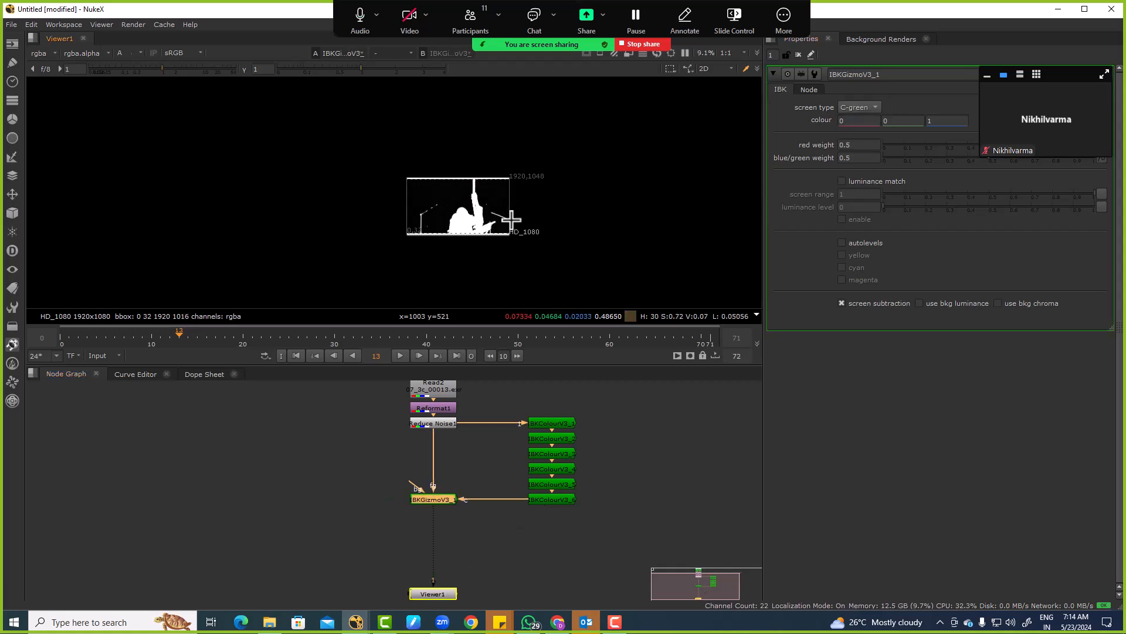
{"action": "key", "text": "a"}
{"action": "scroll", "coordinate": [482, 213], "scroll_direction": "up", "scroll_amount": 4}
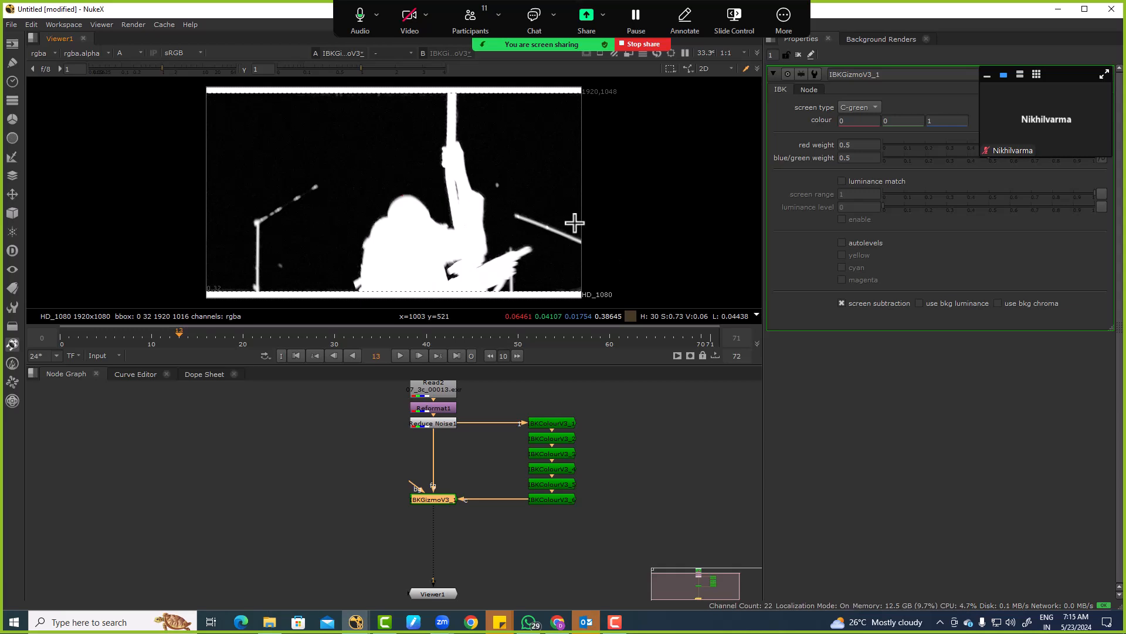
{"action": "scroll", "coordinate": [210, 221], "scroll_direction": "up", "scroll_amount": 5}
{"action": "scroll", "coordinate": [272, 161], "scroll_direction": "down", "scroll_amount": 4}
{"action": "left_click_drag", "start_coordinate": [256, 131], "coordinate": [367, 282]}
Add a Roto node feeding the A input of a Merge inserted below the IBKGizmo, and set the Merge operation to stencil.
{"action": "left_click", "coordinate": [315, 481]}
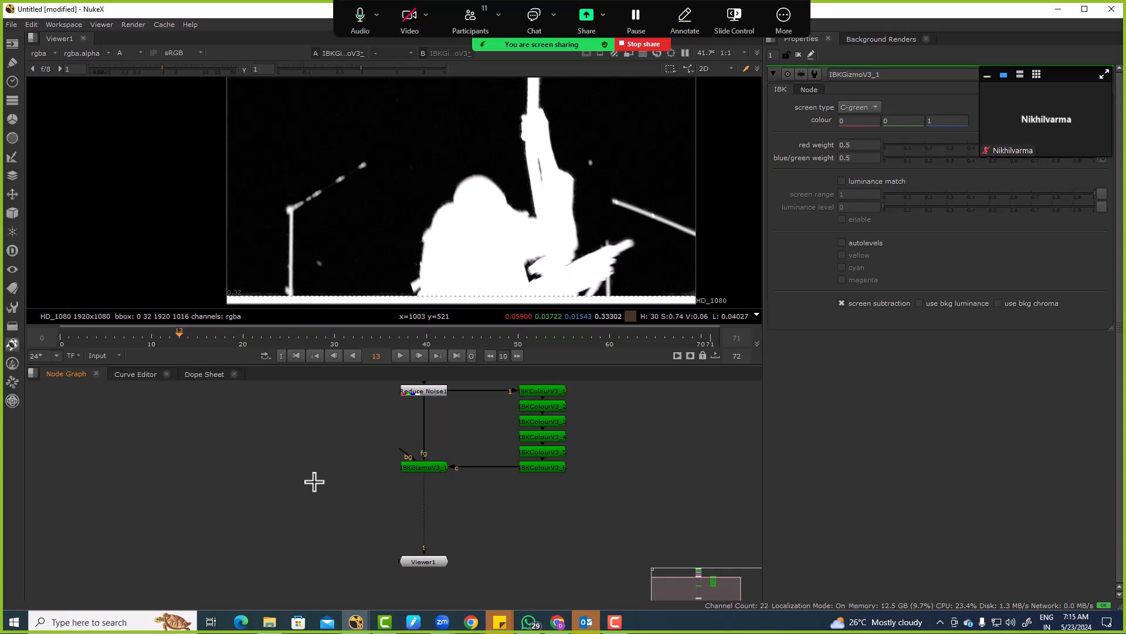
{"action": "key", "text": "o"}
{"action": "key", "text": "m"}
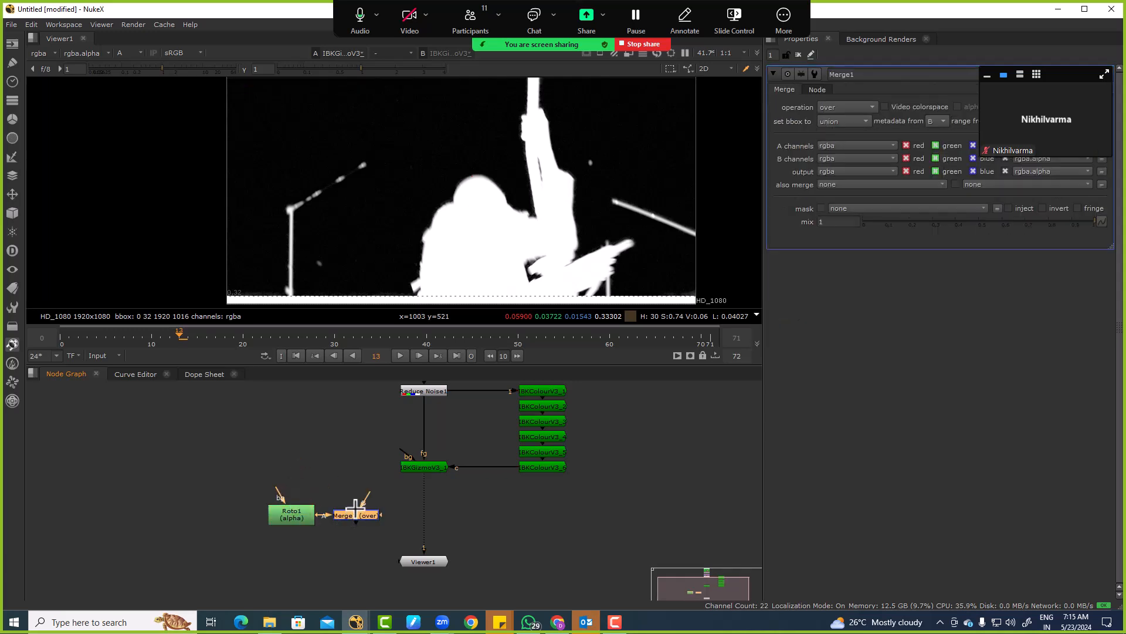
{"action": "left_click_drag", "start_coordinate": [378, 514], "coordinate": [424, 515]}
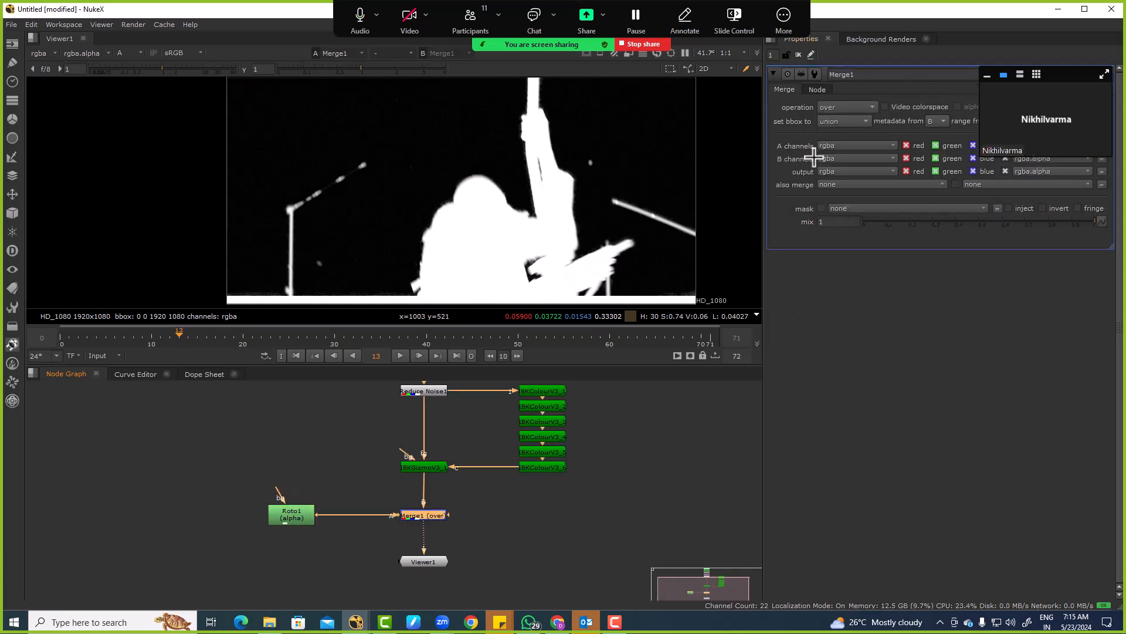
{"action": "left_click", "coordinate": [854, 106]}
{"action": "left_click", "coordinate": [844, 338]}
Draw a closed B-spline garbage shape around the microphone stand to the left of the performer.
{"action": "left_click_drag", "start_coordinate": [292, 515], "coordinate": [290, 508]}
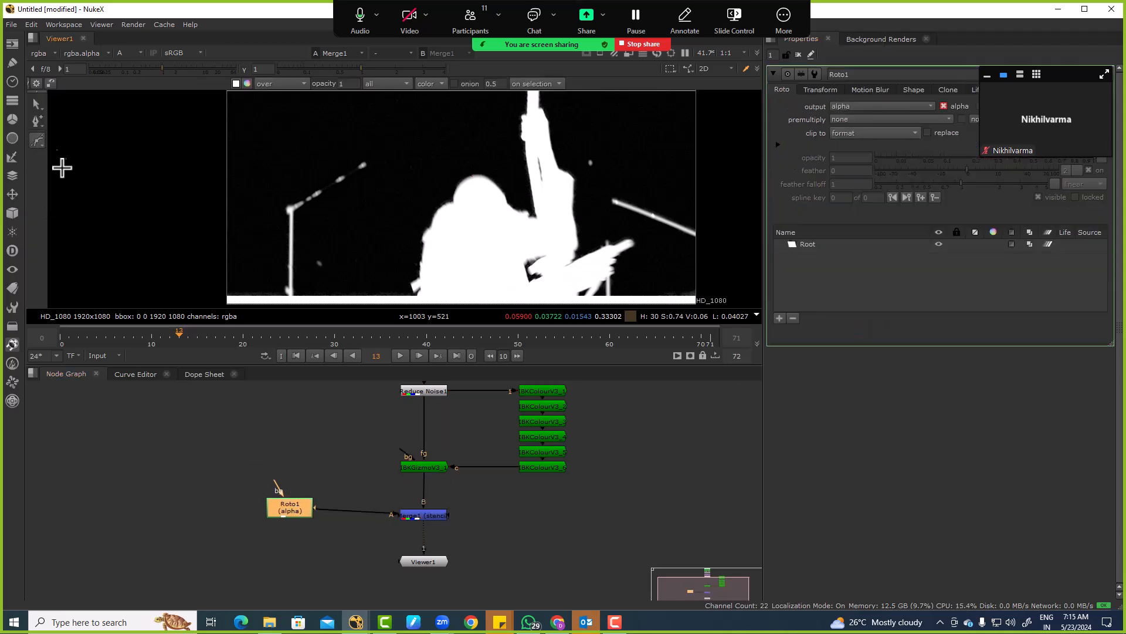
{"action": "right_click", "coordinate": [37, 140]}
{"action": "left_click", "coordinate": [71, 159]}
{"action": "left_click", "coordinate": [269, 152]}
{"action": "left_click", "coordinate": [392, 151]}
{"action": "left_click", "coordinate": [402, 176]}
{"action": "left_click", "coordinate": [363, 226]}
{"action": "left_click", "coordinate": [334, 270]}
{"action": "scroll", "coordinate": [327, 284], "scroll_direction": "down", "scroll_amount": 2}
{"action": "left_click", "coordinate": [331, 244]}
{"action": "left_click", "coordinate": [287, 269]}
{"action": "left_click", "coordinate": [234, 264]}
{"action": "left_click", "coordinate": [202, 237]}
{"action": "left_click", "coordinate": [211, 154]}
{"action": "left_click", "coordinate": [246, 121]}
{"action": "left_click", "coordinate": [279, 120]}
Draw a second closed B-spline garbage shape around the boom arm to the right of the performer.
{"action": "left_click", "coordinate": [40, 142]}
{"action": "middle_click_drag", "start_coordinate": [502, 184], "coordinate": [426, 196]}
{"action": "left_click", "coordinate": [455, 116]}
{"action": "left_click", "coordinate": [431, 117]}
{"action": "left_click", "coordinate": [417, 138]}
{"action": "left_click", "coordinate": [428, 166]}
{"action": "left_click", "coordinate": [542, 213]}
{"action": "left_click", "coordinate": [553, 187]}
{"action": "left_click", "coordinate": [545, 140]}
{"action": "left_click", "coordinate": [530, 118]}
{"action": "left_click", "coordinate": [502, 105]}
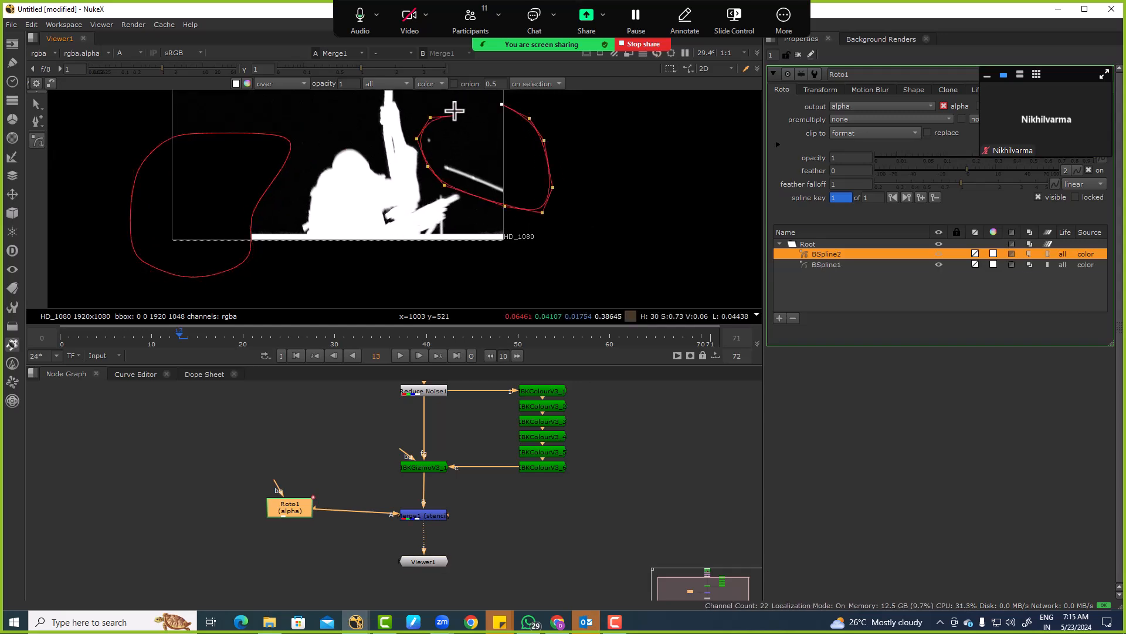
{"action": "left_click", "coordinate": [454, 116]}
Draw a roto rectangle along the frame's bottom edge and adjust it to cover the white matte strip there.
{"action": "left_click_drag", "start_coordinate": [35, 143], "coordinate": [75, 187]}
{"action": "left_click_drag", "start_coordinate": [188, 244], "coordinate": [538, 312]}
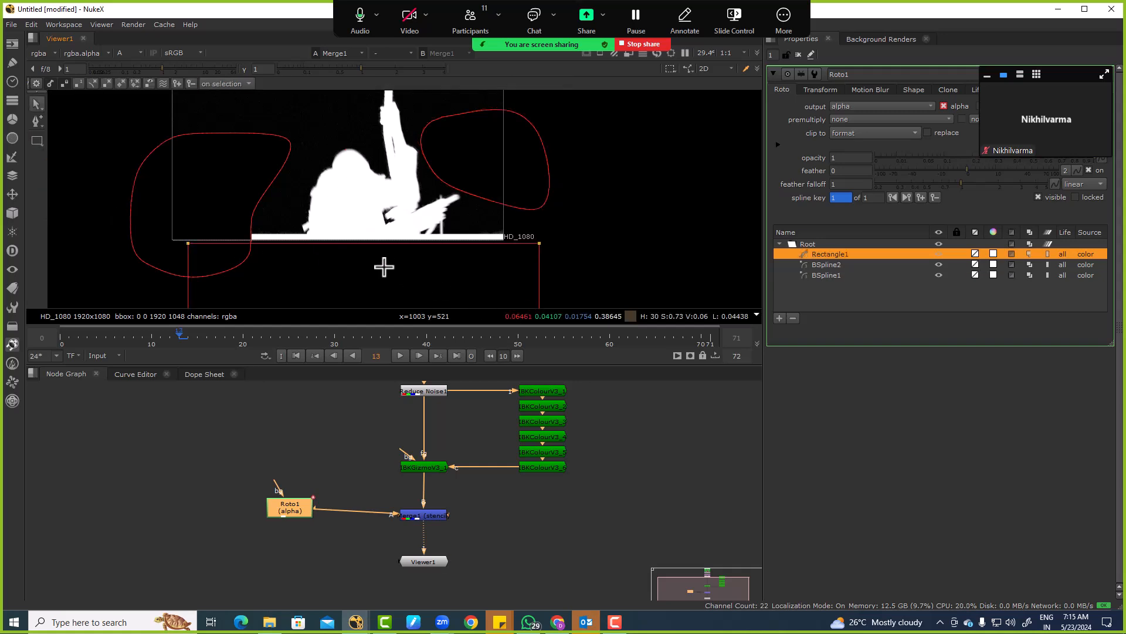
{"action": "scroll", "coordinate": [409, 258], "scroll_direction": "up", "scroll_amount": 2}
{"action": "scroll", "coordinate": [194, 251], "scroll_direction": "up", "scroll_amount": 2}
{"action": "scroll", "coordinate": [211, 245], "scroll_direction": "up", "scroll_amount": 5}
{"action": "scroll", "coordinate": [244, 217], "scroll_direction": "down", "scroll_amount": 1}
{"action": "scroll", "coordinate": [238, 247], "scroll_direction": "up", "scroll_amount": 1}
{"action": "middle_click_drag", "start_coordinate": [235, 256], "coordinate": [239, 293]}
{"action": "left_click_drag", "start_coordinate": [226, 251], "coordinate": [226, 228]}
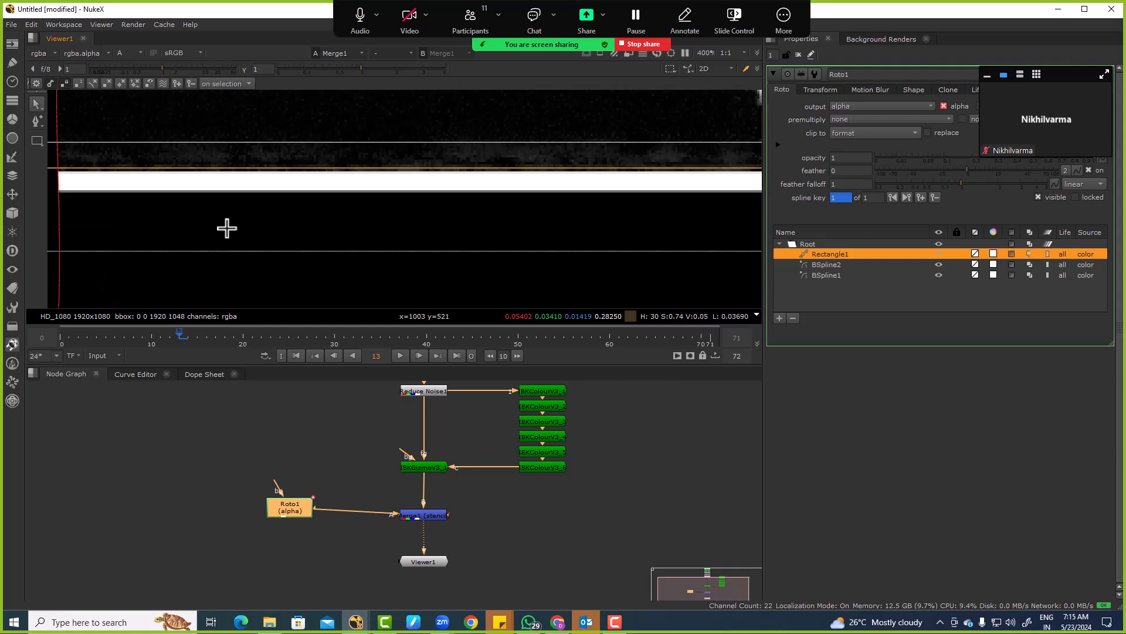
{"action": "key", "text": "o"}
{"action": "scroll", "coordinate": [293, 213], "scroll_direction": "down", "scroll_amount": 8}
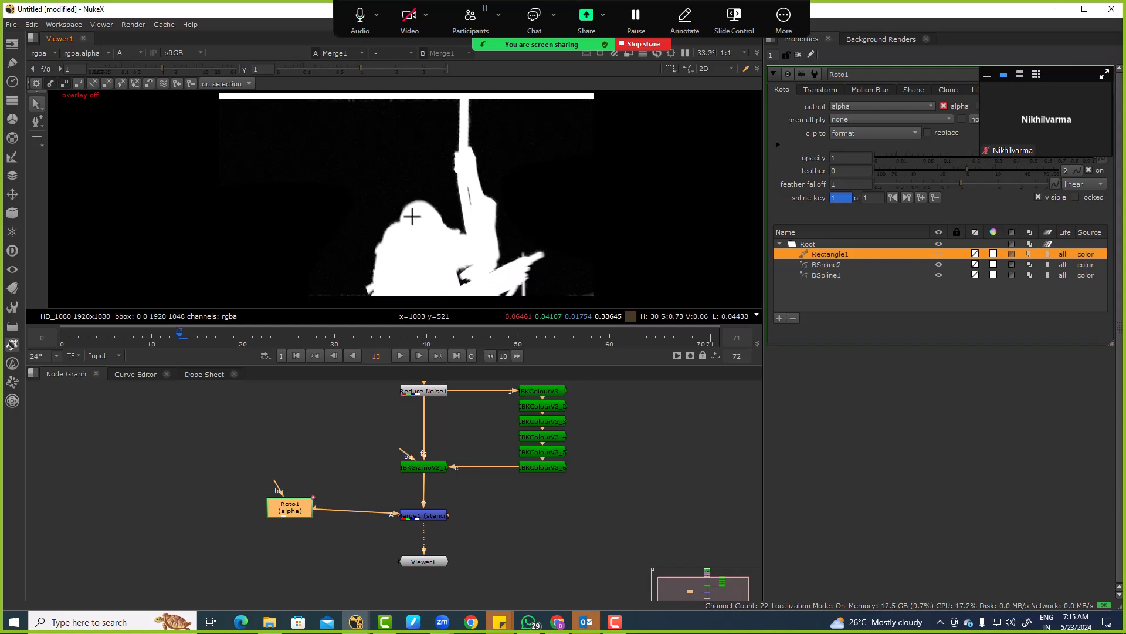
{"action": "key", "text": "o"}
Create a Shuffle node below the stencil Merge.
{"action": "scroll", "coordinate": [411, 493], "scroll_direction": "down", "scroll_amount": 3}
{"action": "left_click_drag", "start_coordinate": [393, 476], "coordinate": [389, 543]}
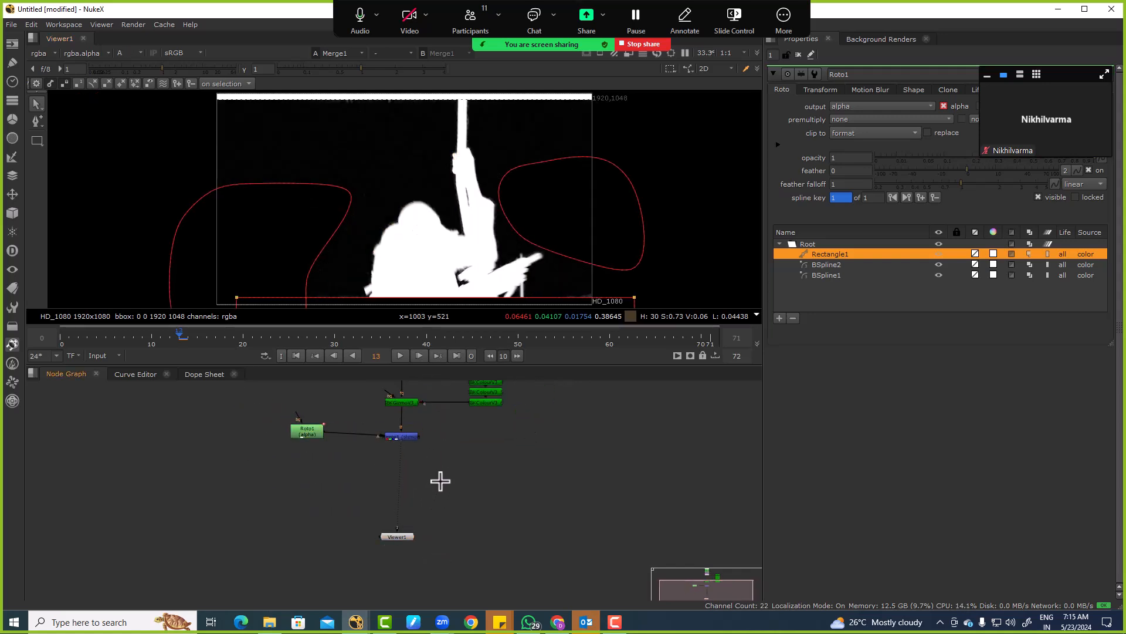
{"action": "type", "text": "xShu"}
{"action": "type", "text": "ffl"}
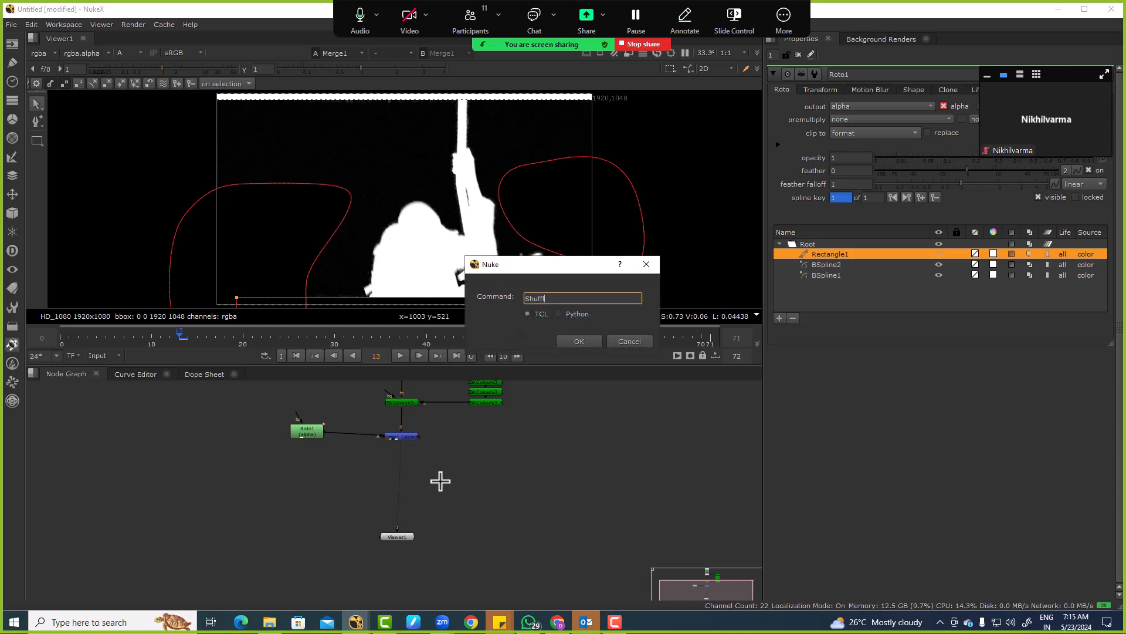
{"action": "type", "text": "e"}
{"action": "key", "text": "Return"}
Lower the viewer gamma to 0 to inspect the matte, and restore the default gamma.
{"action": "middle_click_drag", "start_coordinate": [413, 230], "coordinate": [403, 224]}
{"action": "left_click_drag", "start_coordinate": [353, 71], "coordinate": [272, 70]}
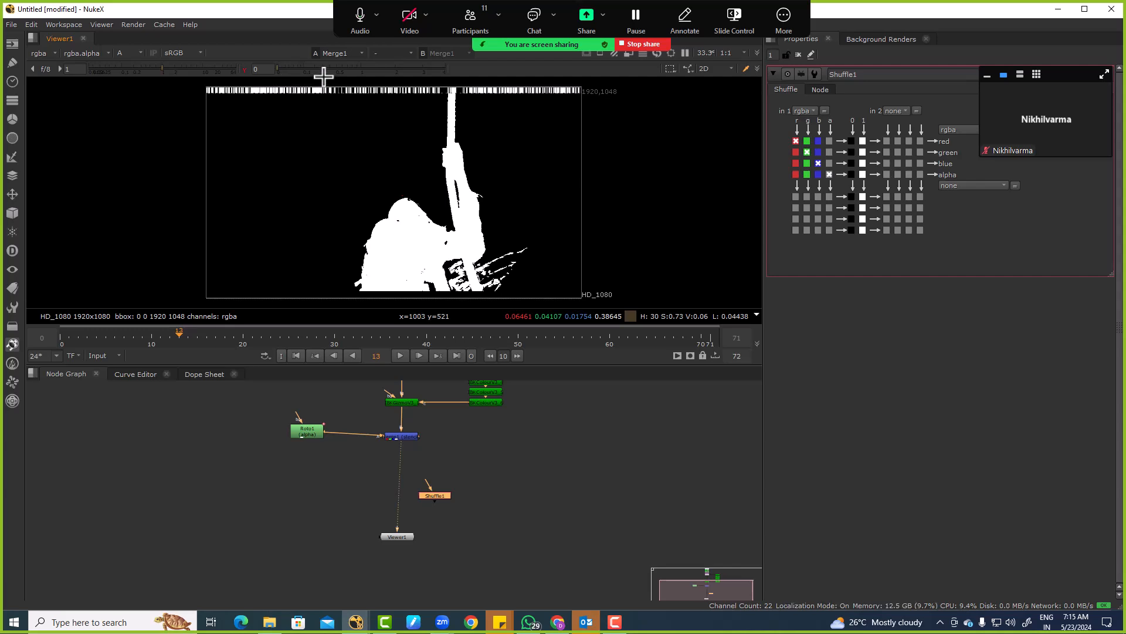
{"action": "scroll", "coordinate": [444, 236], "scroll_direction": "up", "scroll_amount": 6}
{"action": "key", "text": "f"}
{"action": "left_click", "coordinate": [306, 66], "text": "ctrl"}
Add a roto rectangle over the white strip at the frame's upper edge and check the matte without the overlay.
{"action": "middle_click_drag", "start_coordinate": [484, 253], "coordinate": [475, 301]}
{"action": "scroll", "coordinate": [318, 438], "scroll_direction": "up", "scroll_amount": 3}
{"action": "double_click", "coordinate": [317, 436]}
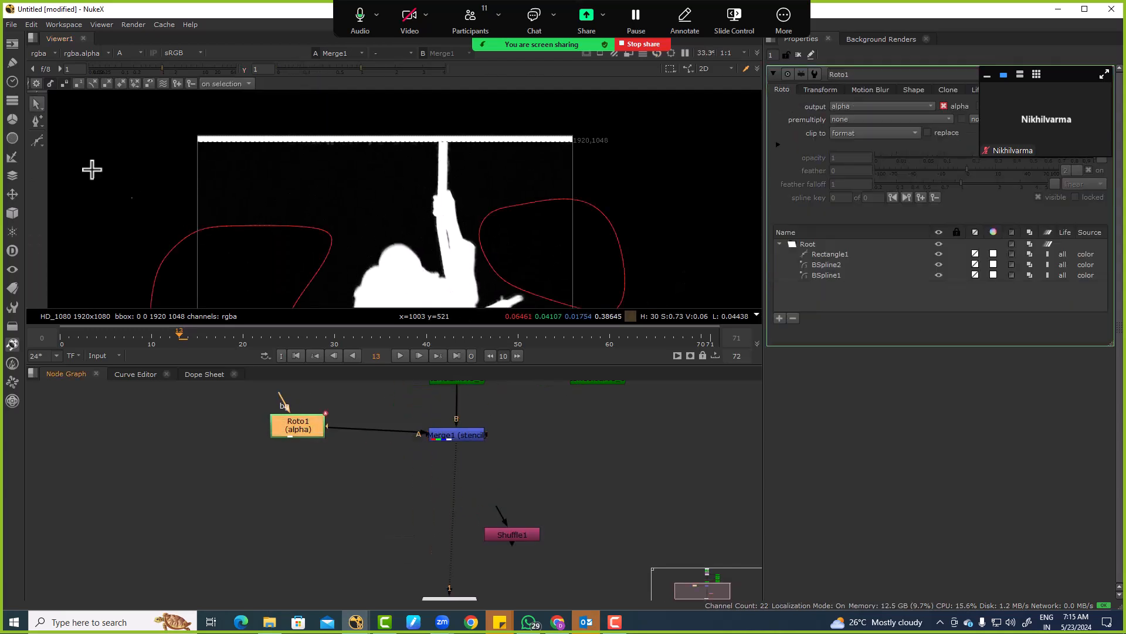
{"action": "right_click", "coordinate": [48, 144]}
{"action": "left_click", "coordinate": [70, 191]}
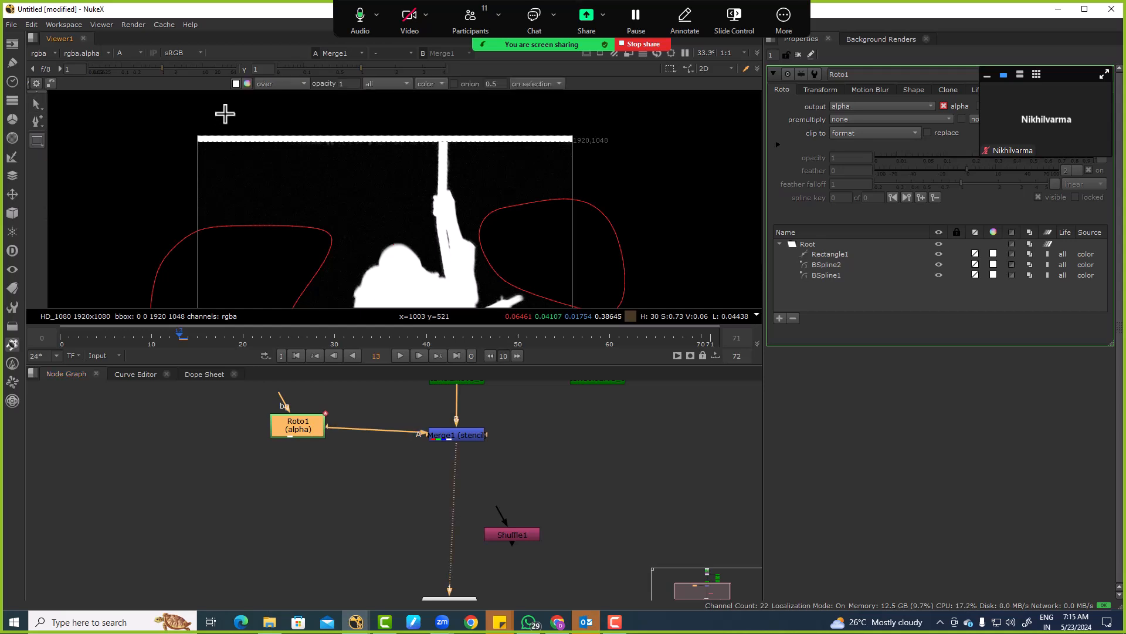
{"action": "left_click_drag", "start_coordinate": [508, 126], "coordinate": [615, 142]}
{"action": "scroll", "coordinate": [451, 119], "scroll_direction": "up", "scroll_amount": 3}
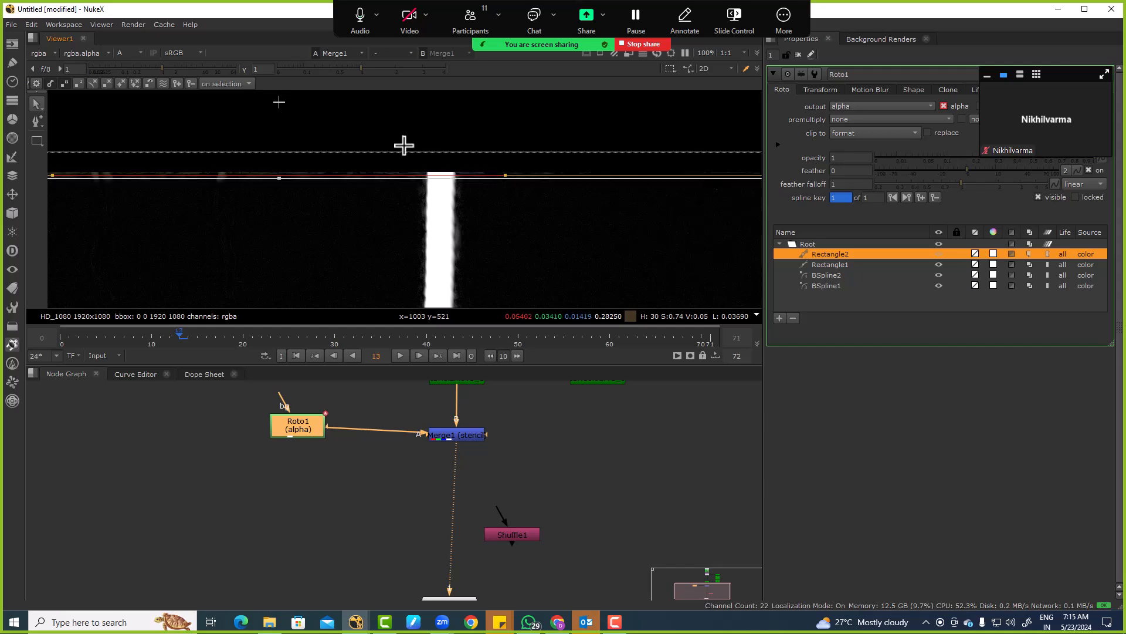
{"action": "key", "text": "q"}
{"action": "key", "text": "f"}
{"action": "key", "text": "a"}
{"action": "key", "text": "a"}
Insert the Shuffle between the stencil Merge and the Viewer and set its in 1 layer to alpha.
{"action": "middle_click_drag", "start_coordinate": [525, 516], "coordinate": [518, 464]}
{"action": "scroll", "coordinate": [518, 467], "scroll_direction": "down", "scroll_amount": 2}
{"action": "left_click_drag", "start_coordinate": [506, 479], "coordinate": [468, 490]}
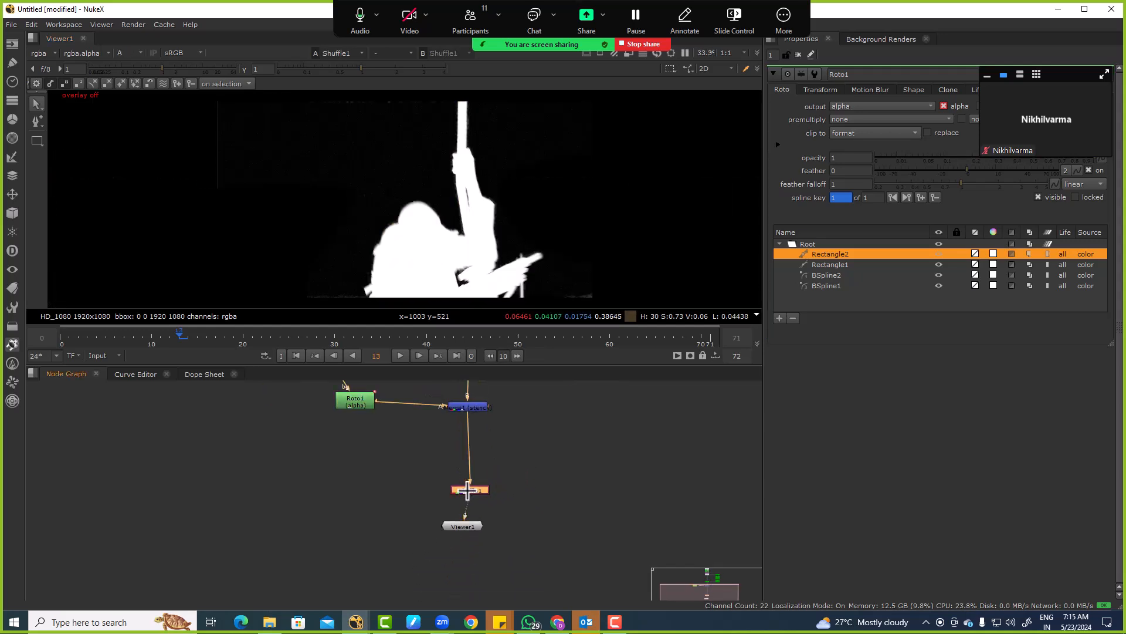
{"action": "double_click", "coordinate": [470, 490]}
{"action": "left_click", "coordinate": [804, 111]}
{"action": "left_click", "coordinate": [811, 158]}
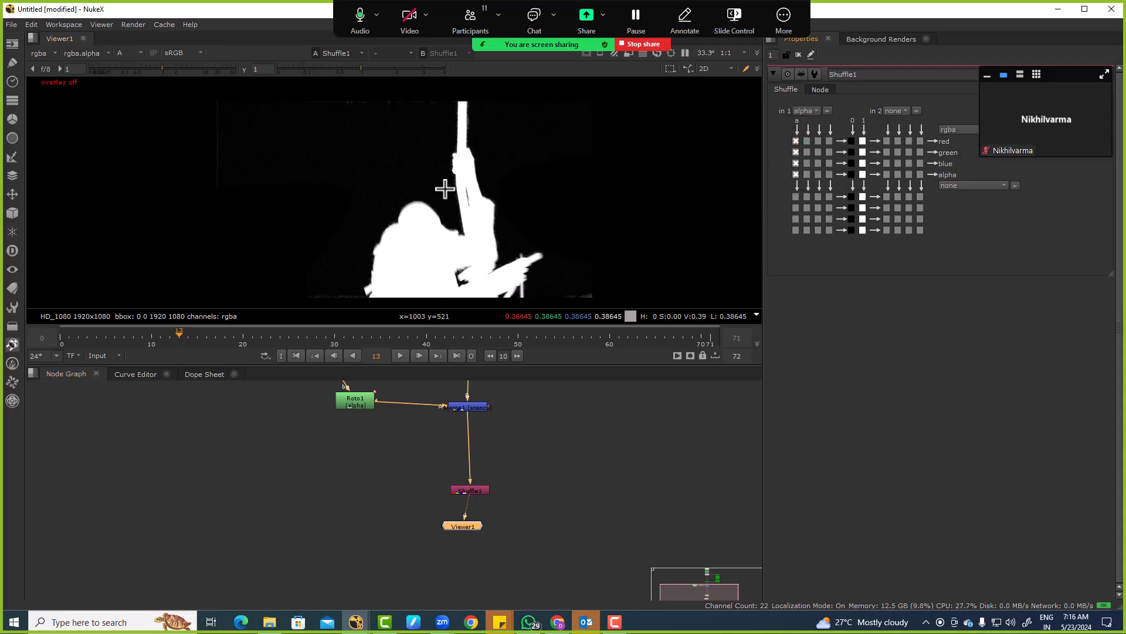
{"action": "key", "text": "f"}
Copy the Read and Reformat nodes and paste them as a separate branch to the right of the keying tree.
{"action": "scroll", "coordinate": [449, 405], "scroll_direction": "up", "scroll_amount": 2}
{"action": "left_click_drag", "start_coordinate": [449, 388], "coordinate": [367, 441]}
{"action": "key", "text": "ctrl+c"}
{"action": "middle_click_drag", "start_coordinate": [574, 422], "coordinate": [423, 420]}
{"action": "left_click", "coordinate": [466, 405]}
{"action": "key", "text": "ctrl+v"}
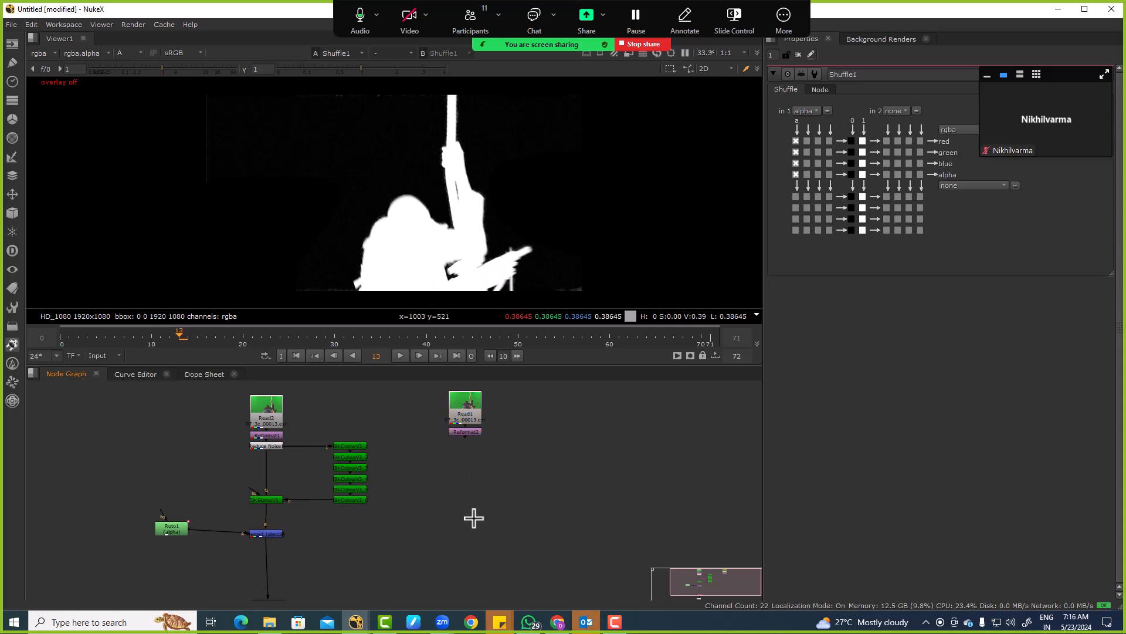
Add Copy and Premult nodes under the pasted branch, wiring Copy's A input to the Shuffle and B input to the Reformat.
{"action": "key", "text": "k"}
{"action": "key", "text": "Tab"}
{"action": "type", "text": "pre"}
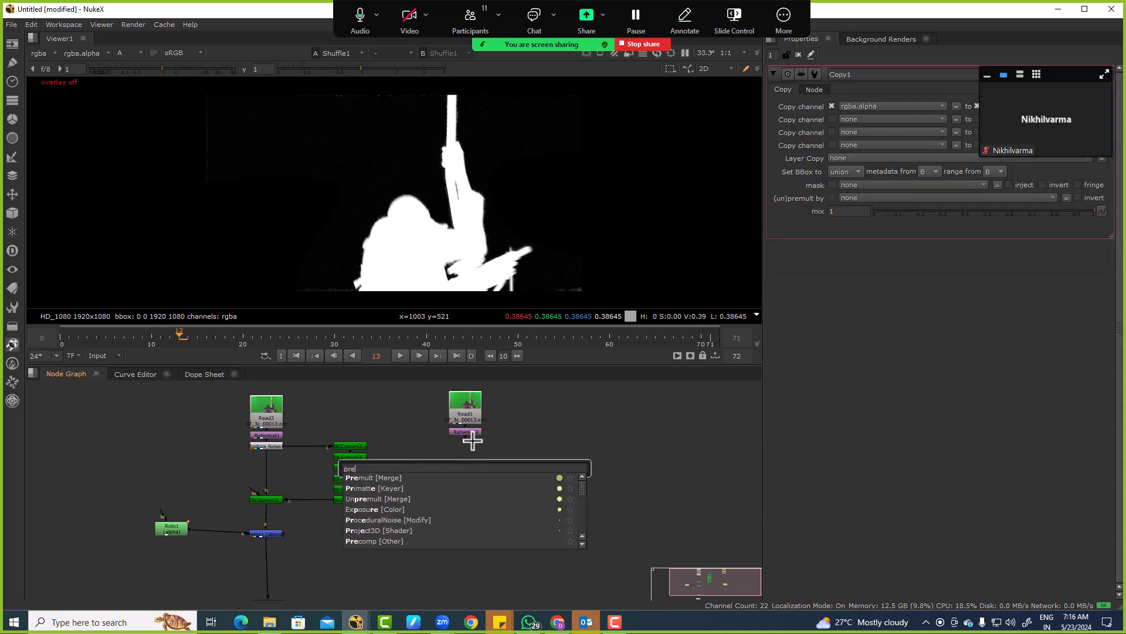
{"action": "key", "text": "Return"}
{"action": "left_click_drag", "start_coordinate": [471, 468], "coordinate": [283, 566]}
{"action": "left_click_drag", "start_coordinate": [496, 469], "coordinate": [476, 402]}
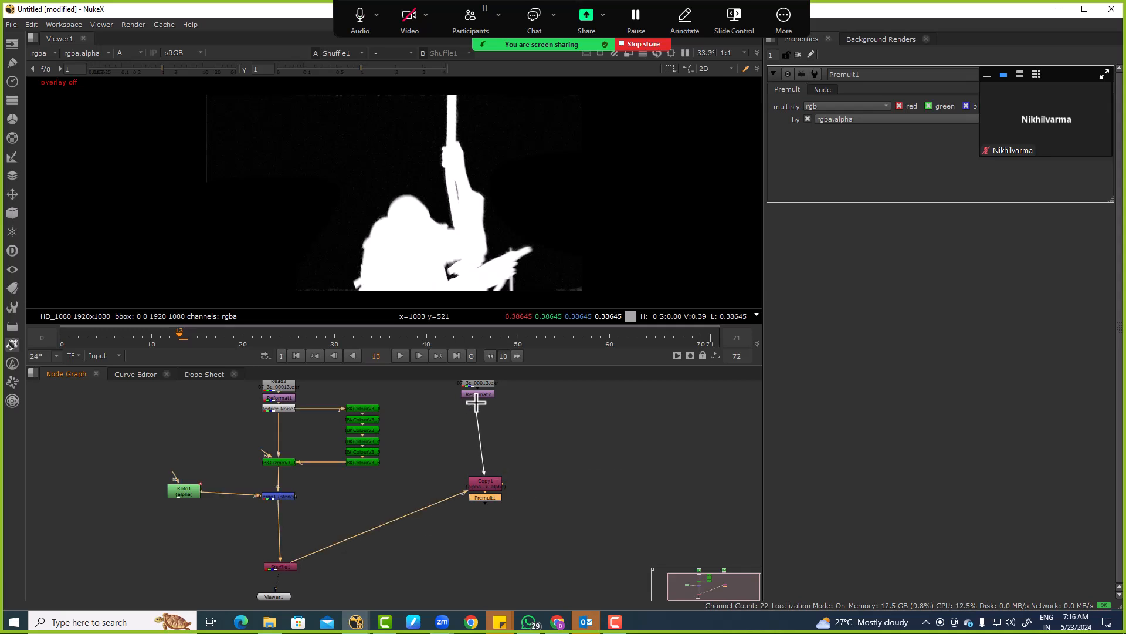
{"action": "left_click_drag", "start_coordinate": [529, 428], "coordinate": [426, 524]}
{"action": "scroll", "coordinate": [494, 476], "scroll_direction": "down", "scroll_amount": 3}
{"action": "left_click_drag", "start_coordinate": [494, 477], "coordinate": [490, 522]}
View the Premult output in full colour and place the Viewer node beneath it.
{"action": "scroll", "coordinate": [487, 521], "scroll_direction": "up", "scroll_amount": 3}
{"action": "key", "text": "1"}
{"action": "scroll", "coordinate": [488, 519], "scroll_direction": "down", "scroll_amount": 5}
{"action": "scroll", "coordinate": [405, 540], "scroll_direction": "up", "scroll_amount": 3}
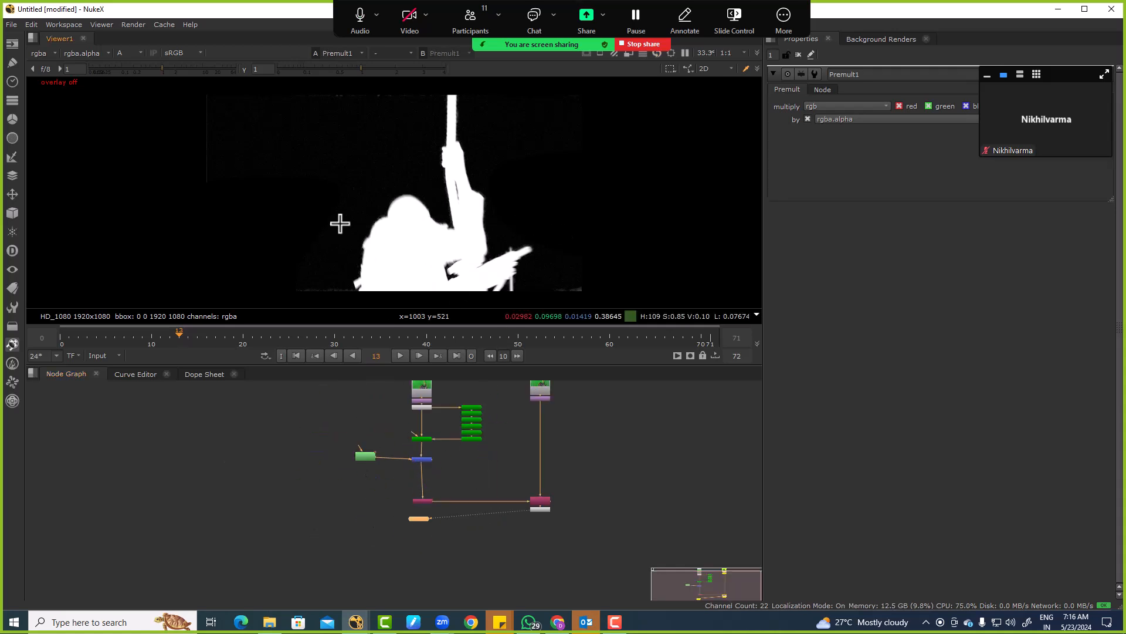
{"action": "key", "text": "o"}
{"action": "key", "text": "a"}
{"action": "scroll", "coordinate": [470, 495], "scroll_direction": "down", "scroll_amount": 4}
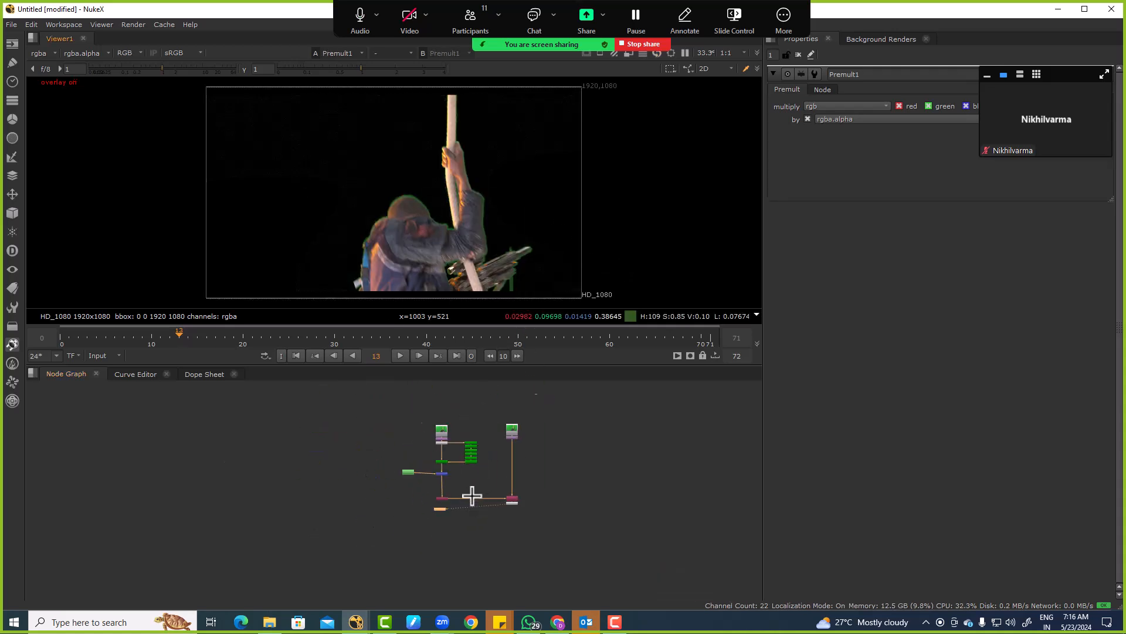
{"action": "left_click_drag", "start_coordinate": [454, 526], "coordinate": [492, 538]}
{"action": "scroll", "coordinate": [469, 511], "scroll_direction": "down", "scroll_amount": 4}
{"action": "middle_click_drag", "start_coordinate": [401, 495], "coordinate": [650, 516]}
{"action": "scroll", "coordinate": [429, 463], "scroll_direction": "down", "scroll_amount": 3}
{"action": "scroll", "coordinate": [495, 455], "scroll_direction": "up", "scroll_amount": 6}
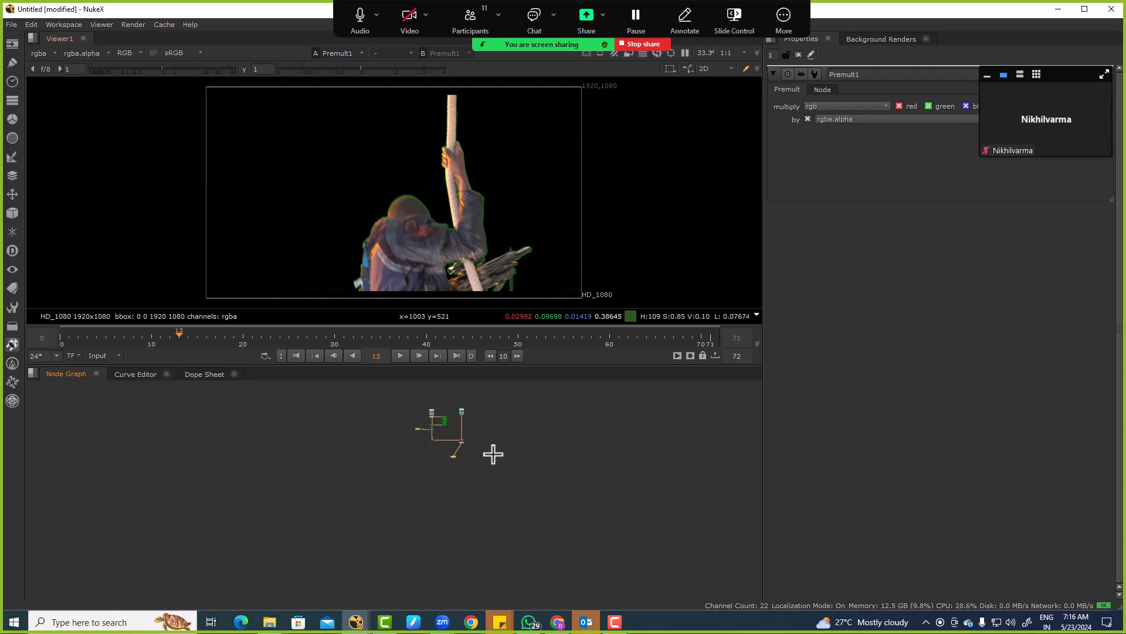
Duplicate the second branch's Read node and place the copy to its right.
{"action": "left_click", "coordinate": [454, 453]}
{"action": "key", "text": "ctrl+c"}
{"action": "key", "text": "ctrl+v"}
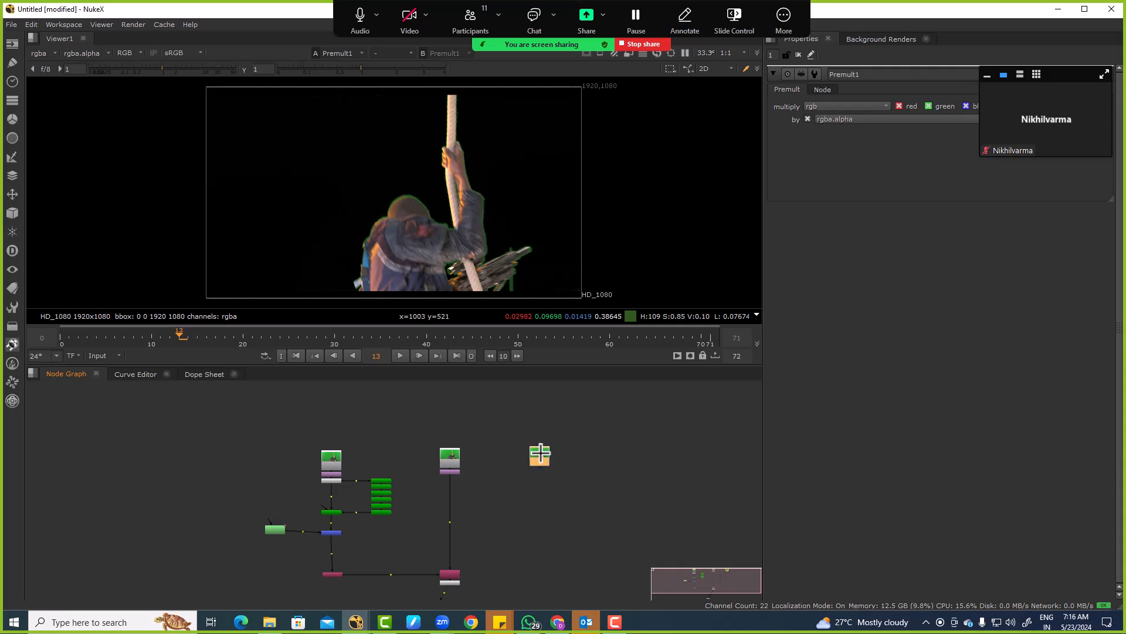
Load the JPG background image from the Keying/Iron man folder into a Read node beside the second branch.
{"action": "double_click", "coordinate": [540, 455]}
{"action": "key", "text": "r"}
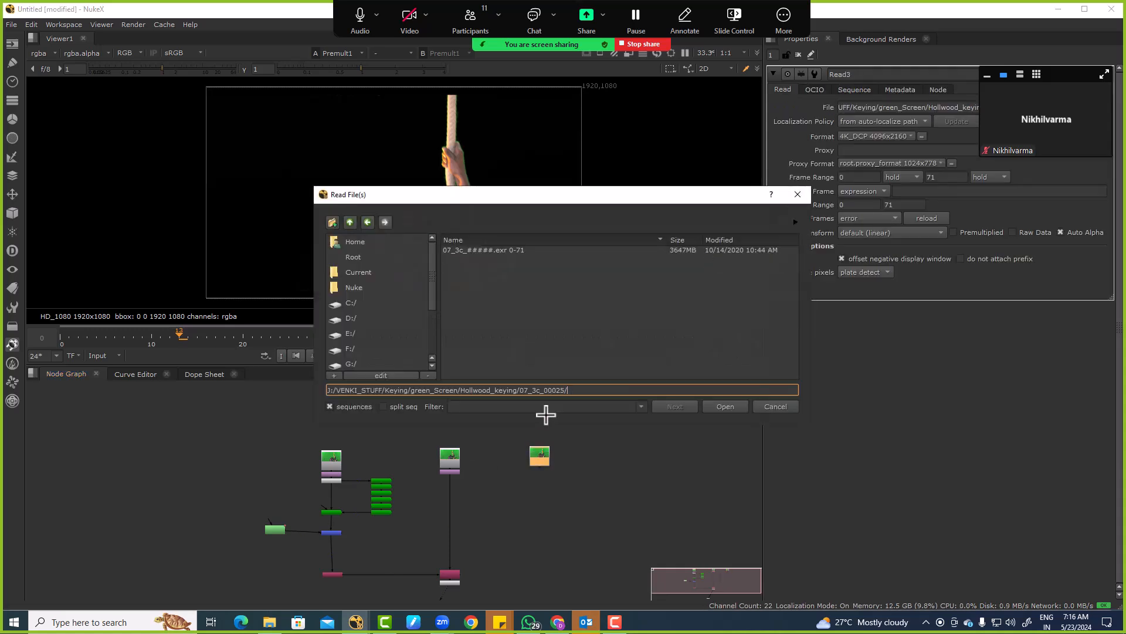
{"action": "left_click_drag", "start_coordinate": [411, 390], "coordinate": [557, 390]}
{"action": "key", "text": "BackSpace"}
{"action": "type", "text": "I_STUFF/Keying/I"}
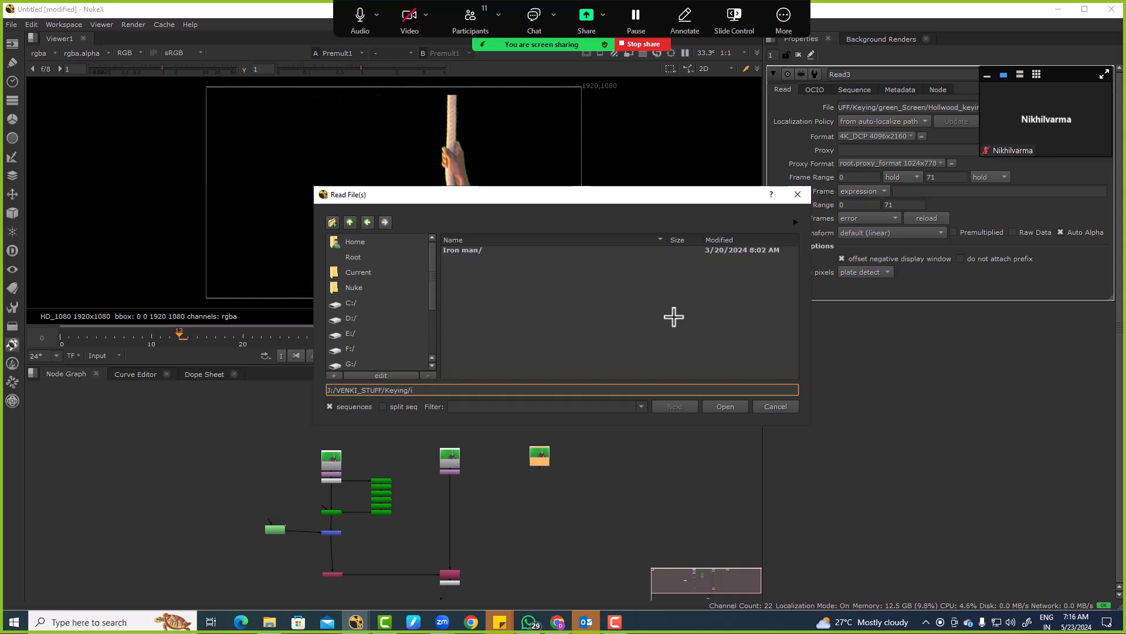
{"action": "double_click", "coordinate": [566, 249]}
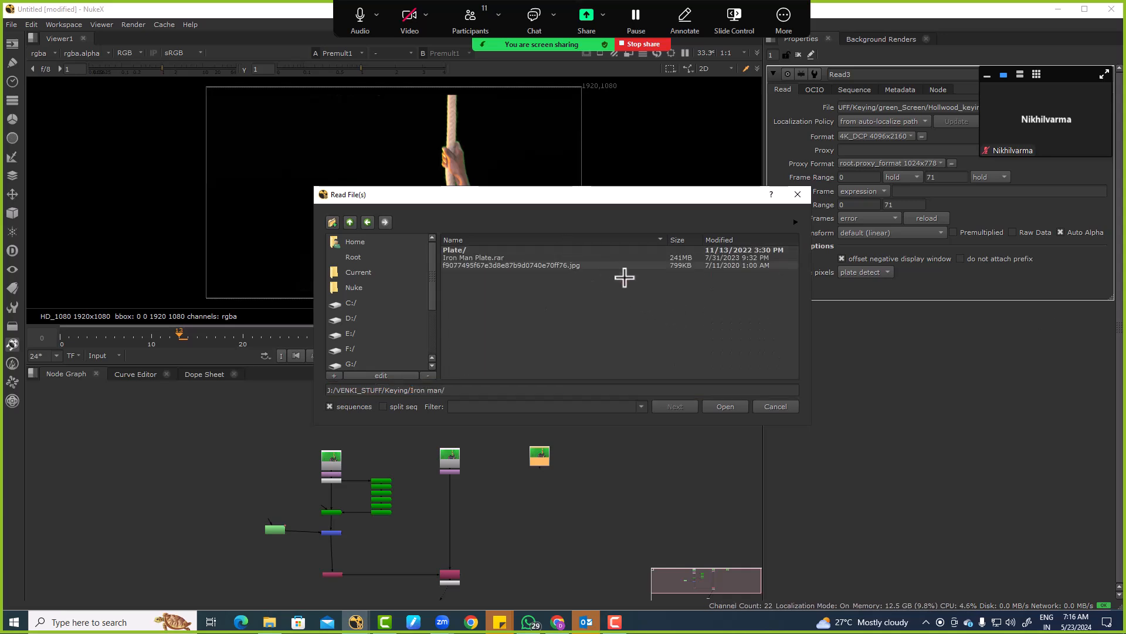
{"action": "double_click", "coordinate": [460, 266]}
{"action": "scroll", "coordinate": [583, 483], "scroll_direction": "up", "scroll_amount": 3}
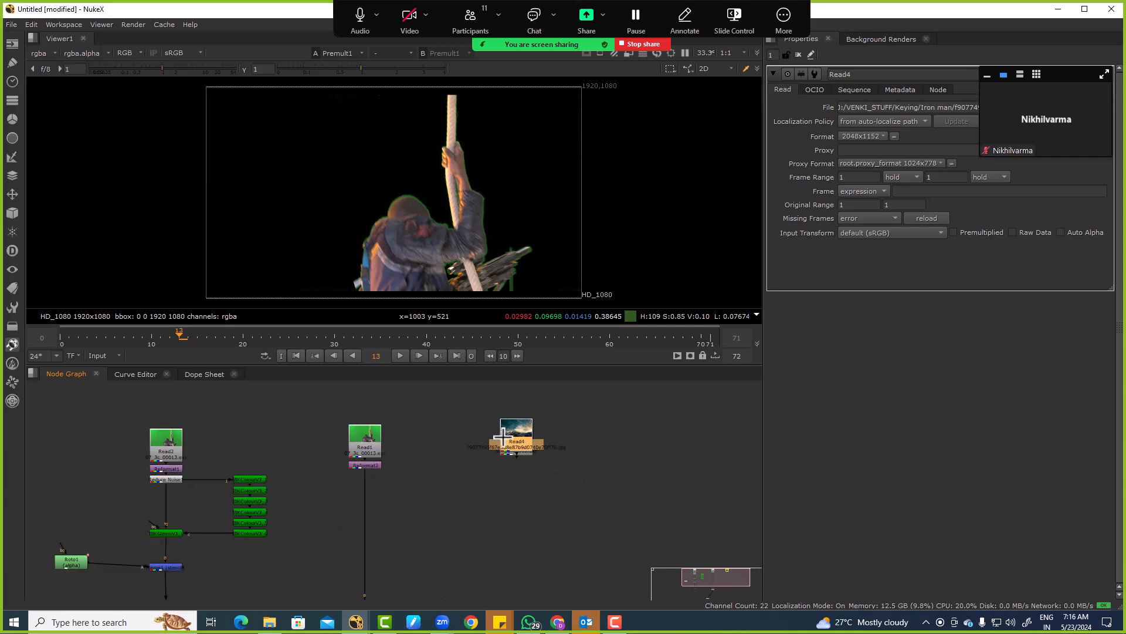
Add a Reformat node beneath the background image's Read node.
{"action": "left_click", "coordinate": [528, 411]}
{"action": "left_click", "coordinate": [517, 435]}
{"action": "key", "text": "Tab"}
{"action": "type", "text": "re"}
{"action": "key", "text": "Return"}
Add a Merge node under the background branch, with the Premult as input A and the background's Reformat as input B.
{"action": "middle_click_drag", "start_coordinate": [560, 498], "coordinate": [558, 417]}
{"action": "scroll", "coordinate": [522, 481], "scroll_direction": "down", "scroll_amount": 2}
{"action": "scroll", "coordinate": [413, 542], "scroll_direction": "up", "scroll_amount": 3}
{"action": "left_click", "coordinate": [409, 541]}
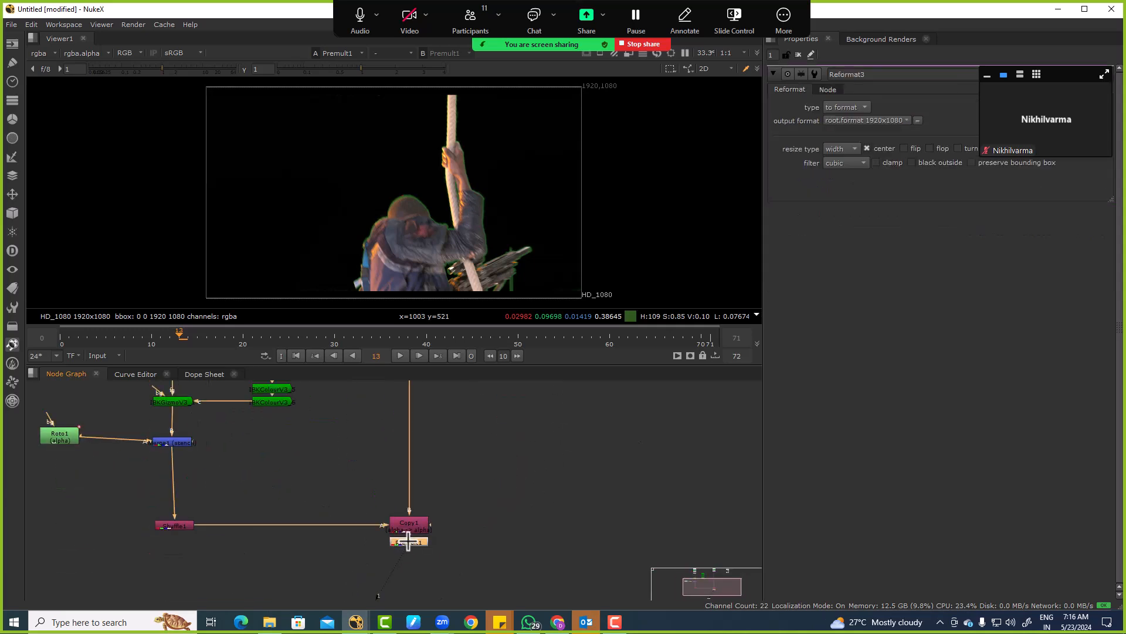
{"action": "key", "text": "m"}
{"action": "scroll", "coordinate": [422, 528], "scroll_direction": "down", "scroll_amount": 3}
{"action": "left_click_drag", "start_coordinate": [450, 523], "coordinate": [520, 404]}
{"action": "left_click_drag", "start_coordinate": [451, 536], "coordinate": [523, 534]}
{"action": "left_click", "coordinate": [524, 410]}
Add a Transform below the background's Reformat, scaling the sky to about 2.22 and moving it to about x -16, y -340.
{"action": "left_click", "coordinate": [521, 401]}
{"action": "key", "text": "t"}
{"action": "left_click_drag", "start_coordinate": [409, 209], "coordinate": [446, 282]}
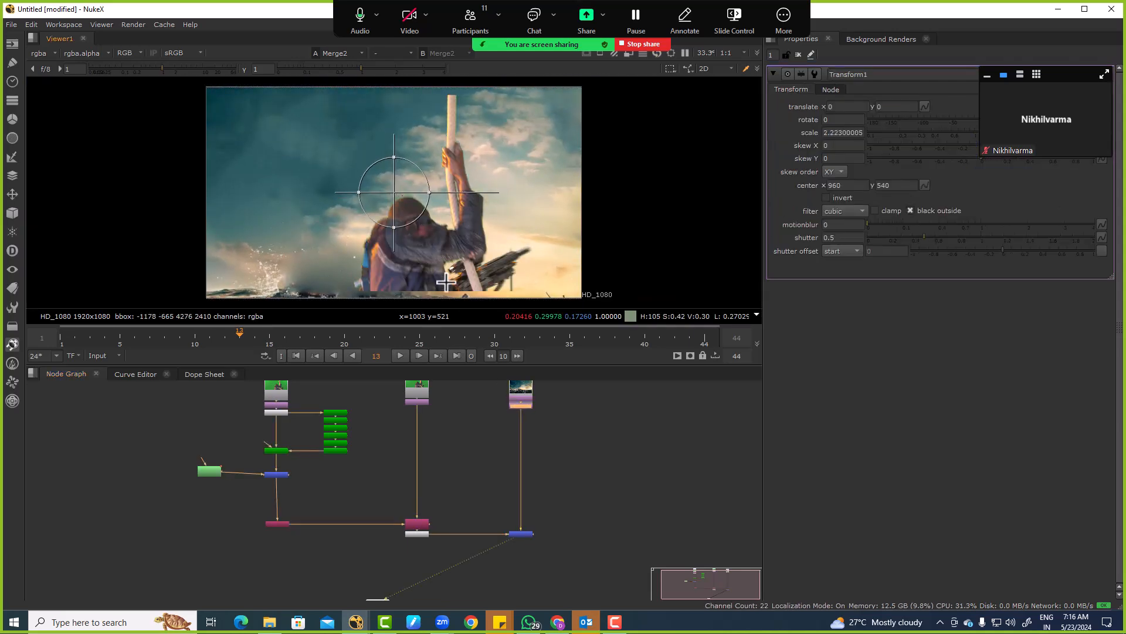
{"action": "left_click_drag", "start_coordinate": [395, 192], "coordinate": [392, 254]}
{"action": "scroll", "coordinate": [388, 245], "scroll_direction": "up", "scroll_amount": 5}
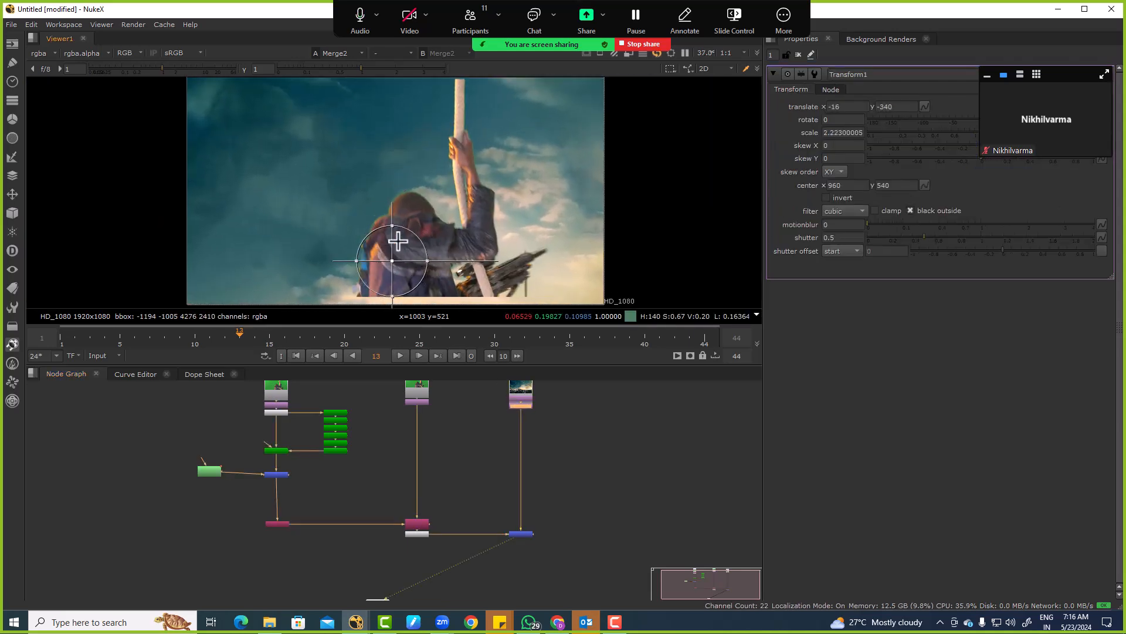
{"action": "scroll", "coordinate": [527, 405], "scroll_direction": "up", "scroll_amount": 3}
Add a Defocus node below the background's Transform with defocus about 23.5 and scaling about 1.84.
{"action": "key", "text": "Tab"}
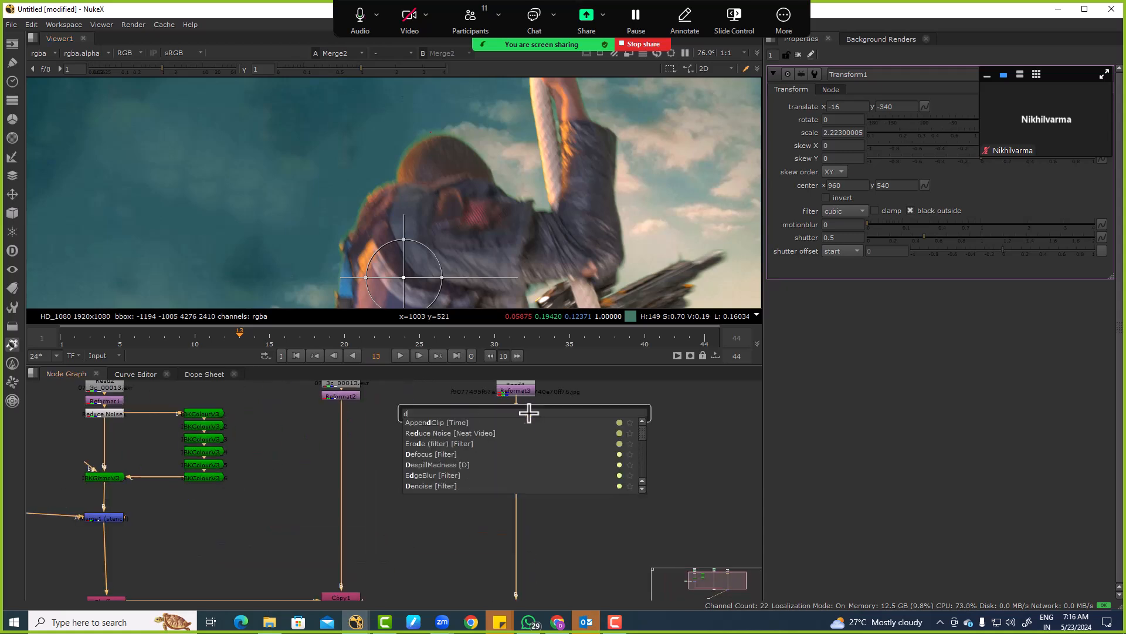
{"action": "key", "text": "Escape"}
{"action": "scroll", "coordinate": [539, 412], "scroll_direction": "up", "scroll_amount": 2}
{"action": "middle_click_drag", "start_coordinate": [538, 412], "coordinate": [538, 429]}
{"action": "left_click", "coordinate": [531, 385]}
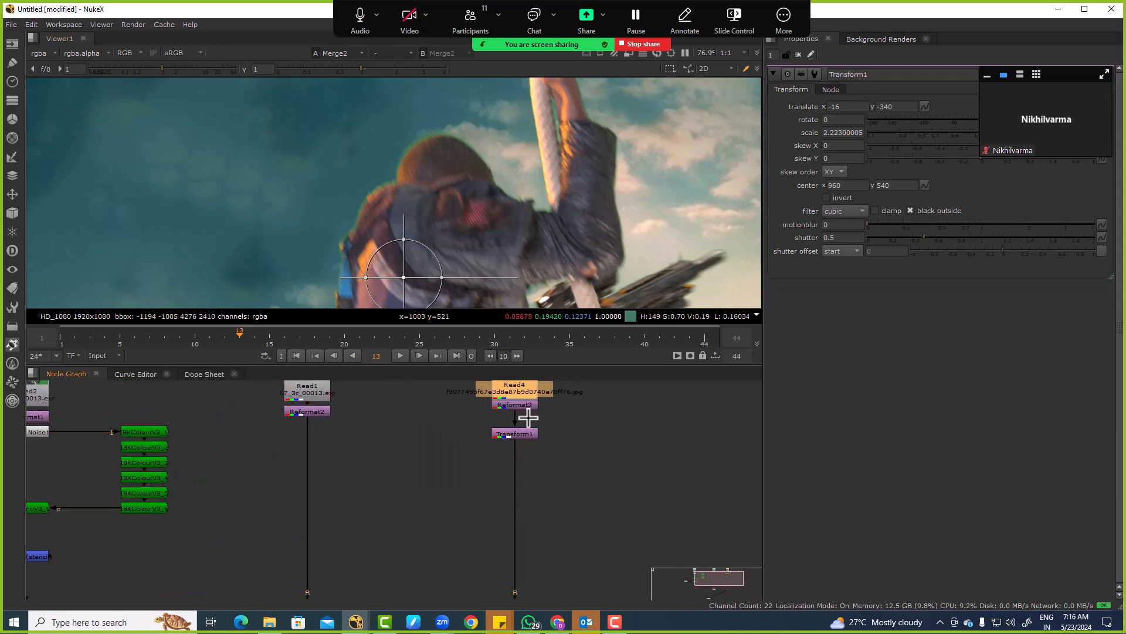
{"action": "left_click", "coordinate": [525, 435]}
{"action": "key", "text": "Tab"}
{"action": "type", "text": "ded"}
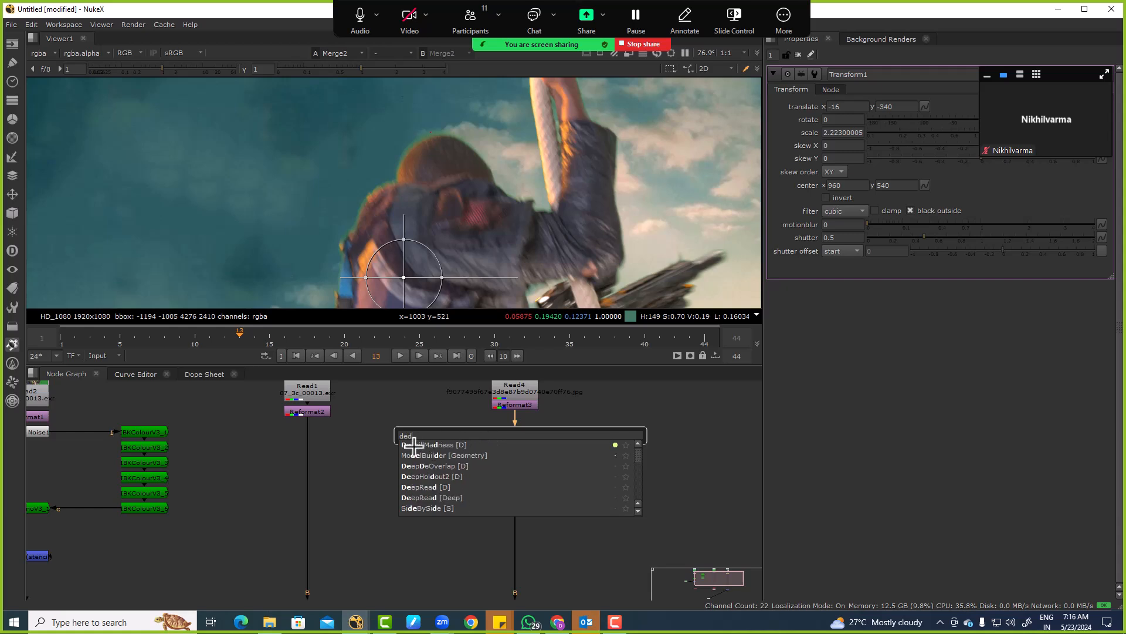
{"action": "key", "text": "BackSpace"}
{"action": "type", "text": "f"}
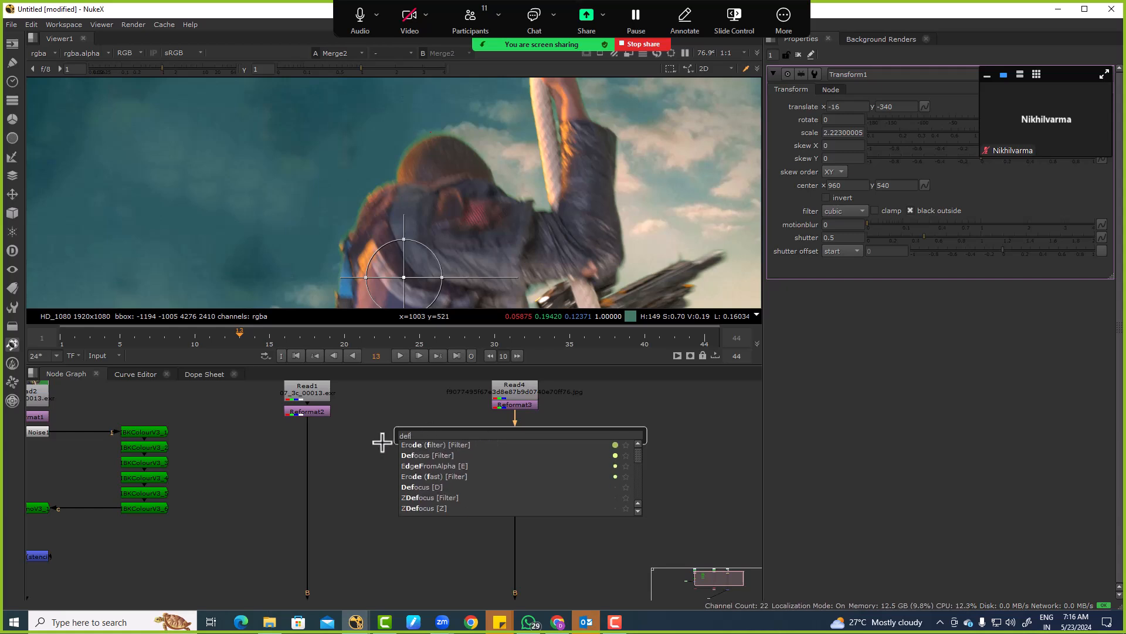
{"action": "key", "text": "Return"}
{"action": "left_click", "coordinate": [971, 117]}
{"action": "left_click_drag", "start_coordinate": [975, 116], "coordinate": [976, 117]}
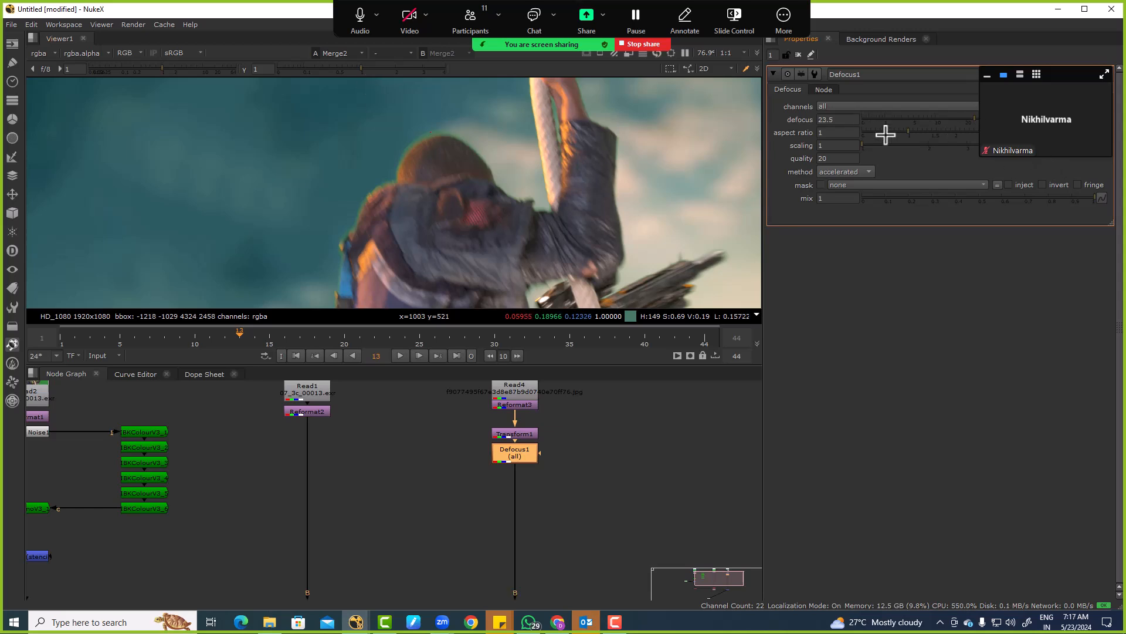
{"action": "left_click_drag", "start_coordinate": [890, 149], "coordinate": [921, 148]}
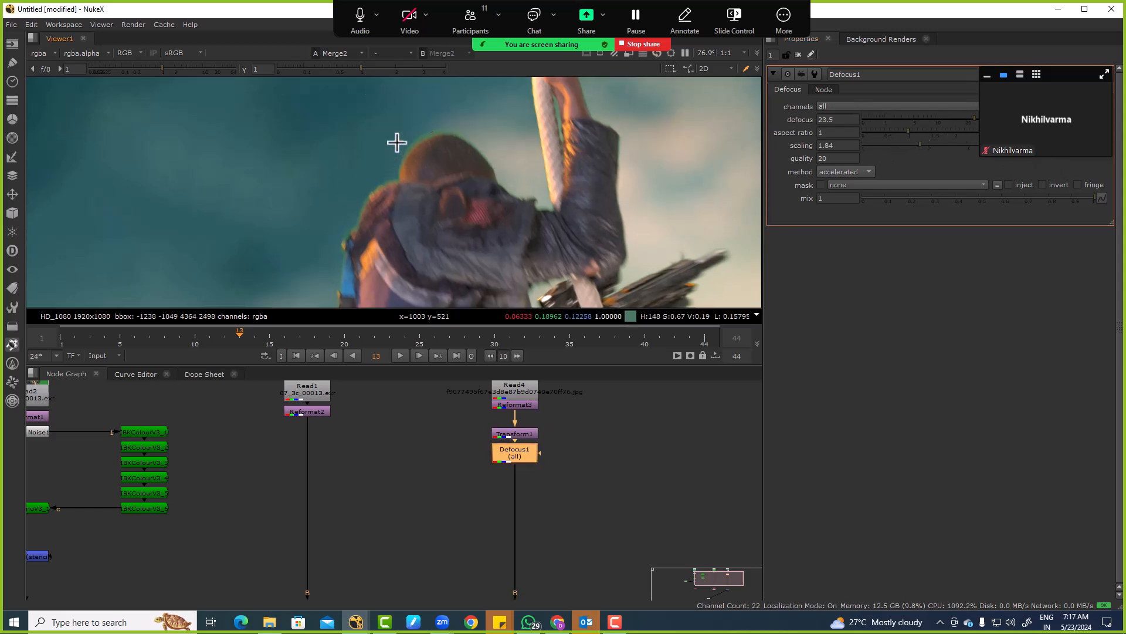
Examine the keyed edges around the man's head and shoulders against the defocused background.
{"action": "scroll", "coordinate": [469, 124], "scroll_direction": "up", "scroll_amount": 8}
{"action": "scroll", "coordinate": [510, 119], "scroll_direction": "down", "scroll_amount": 4}
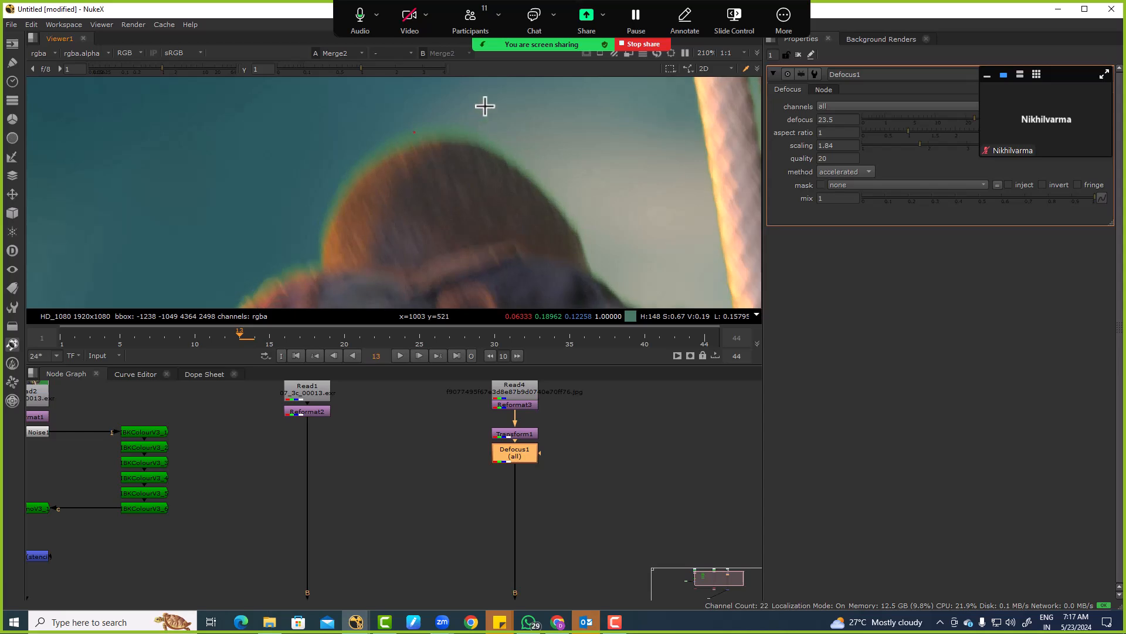
{"action": "scroll", "coordinate": [404, 193], "scroll_direction": "down", "scroll_amount": 6}
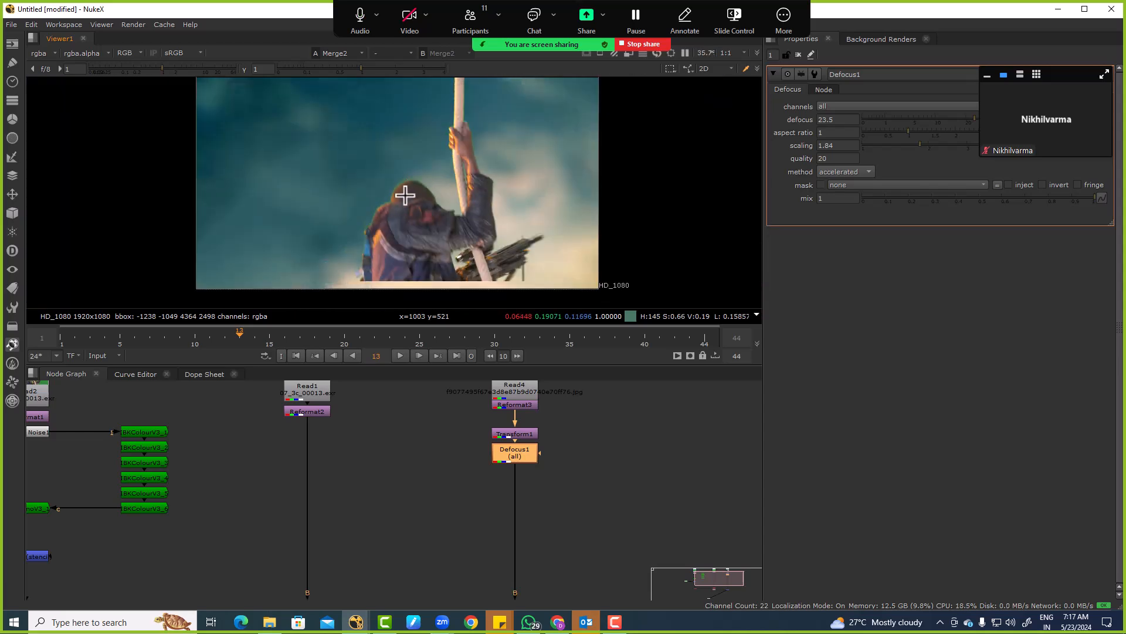
{"action": "scroll", "coordinate": [393, 197], "scroll_direction": "up", "scroll_amount": 7}
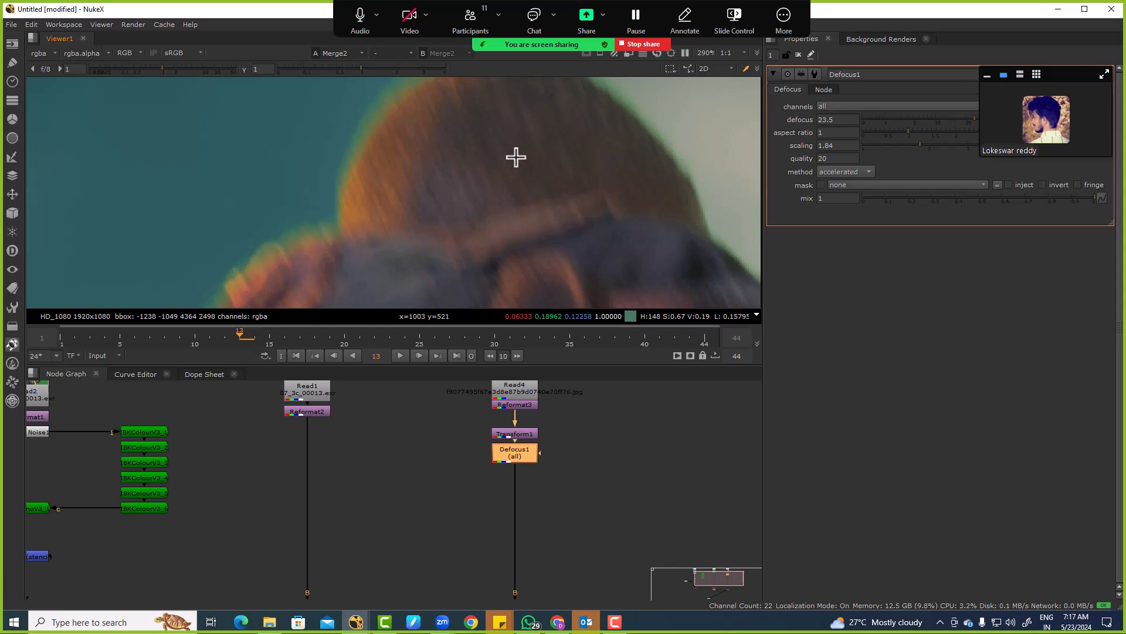
{"action": "key", "text": "f"}
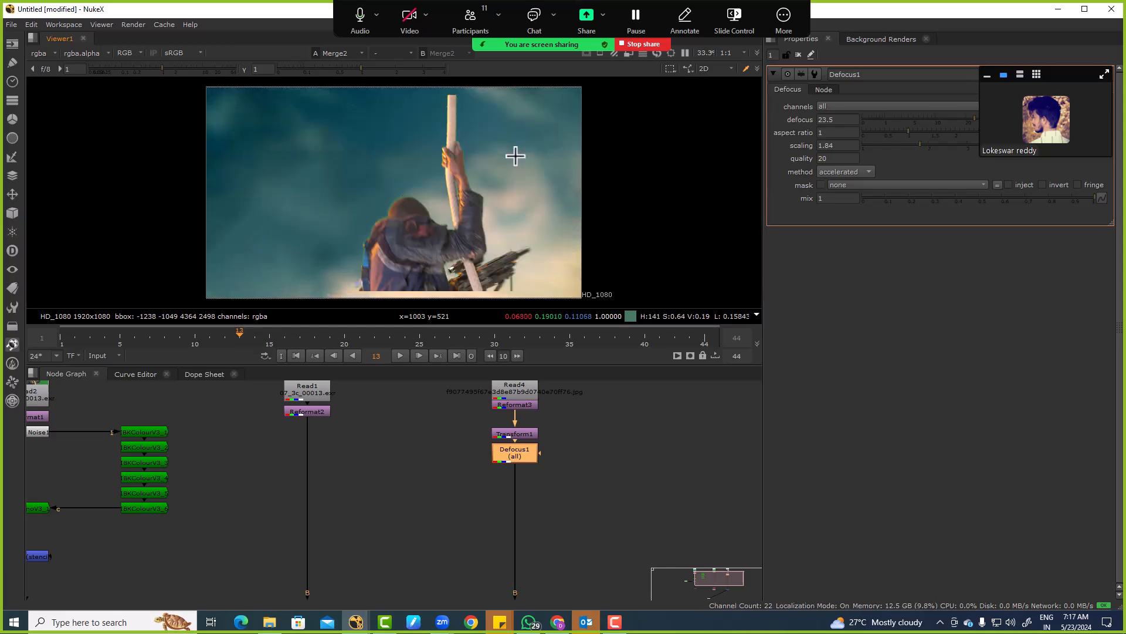
{"action": "scroll", "coordinate": [534, 181], "scroll_direction": "up", "scroll_amount": 10}
{"action": "left_click_drag", "start_coordinate": [679, 117], "coordinate": [540, 222], "text": "ctrl+shift"}
{"action": "right_click", "coordinate": [540, 222], "text": "ctrl"}
Add a DespillMadness node below the Reformat in the second footage branch.
{"action": "scroll", "coordinate": [311, 468], "scroll_direction": "up", "scroll_amount": 2}
{"action": "left_click", "coordinate": [323, 418]}
{"action": "scroll", "coordinate": [352, 181], "scroll_direction": "down", "scroll_amount": 5}
{"action": "scroll", "coordinate": [339, 435], "scroll_direction": "up", "scroll_amount": 3}
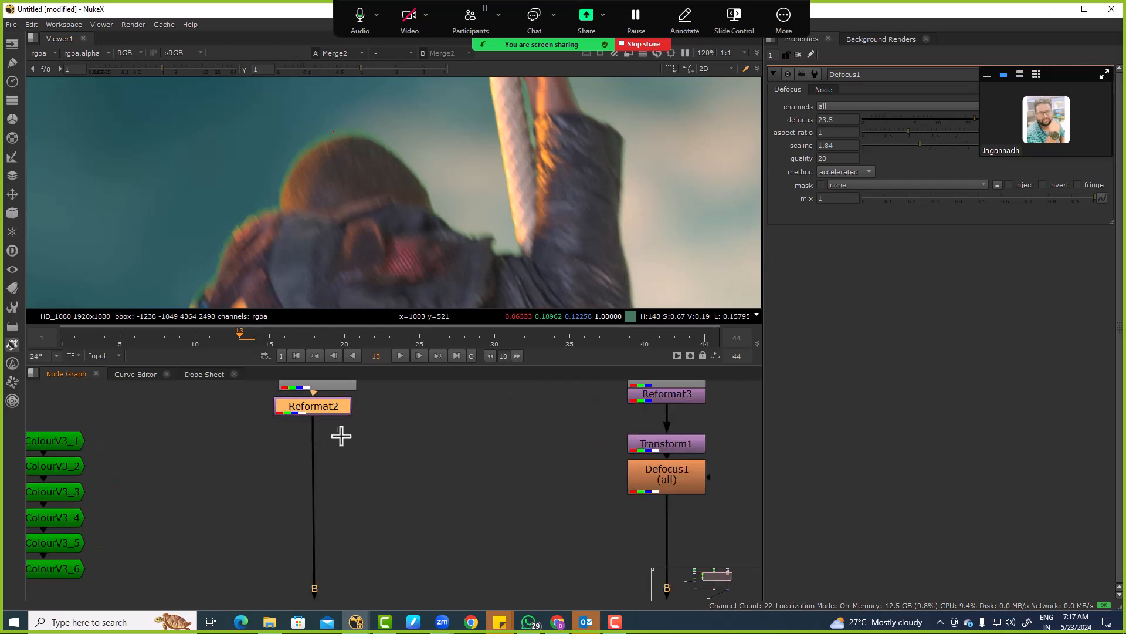
{"action": "left_click", "coordinate": [348, 418]}
{"action": "left_click", "coordinate": [352, 450]}
{"action": "key", "text": "Tab"}
{"action": "type", "text": "eddespill"}
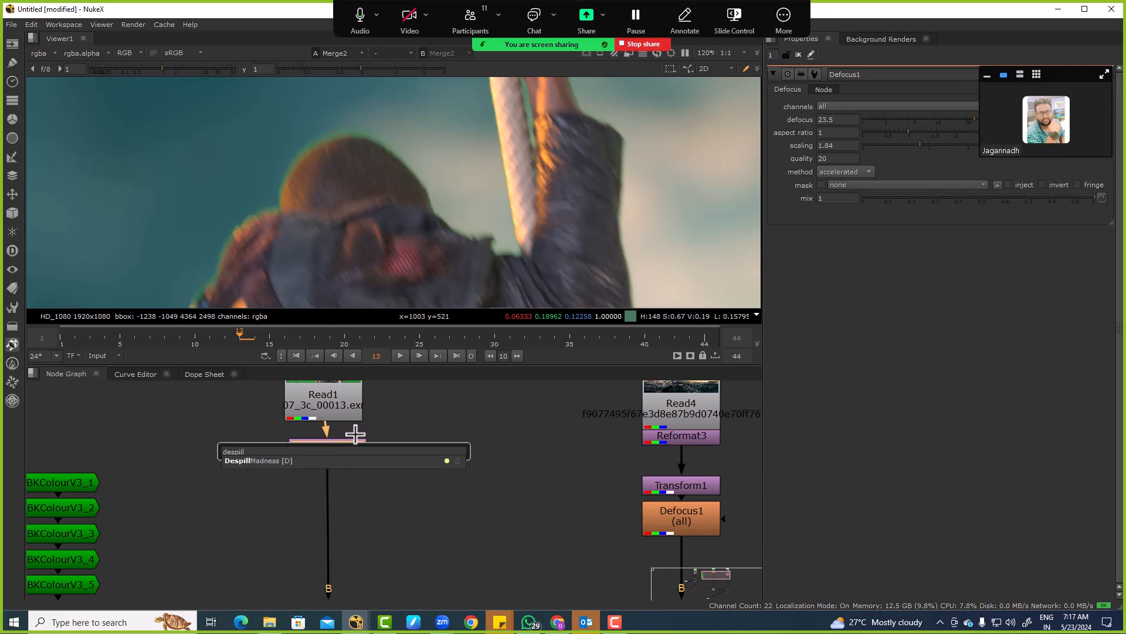
{"action": "key", "text": "Return"}
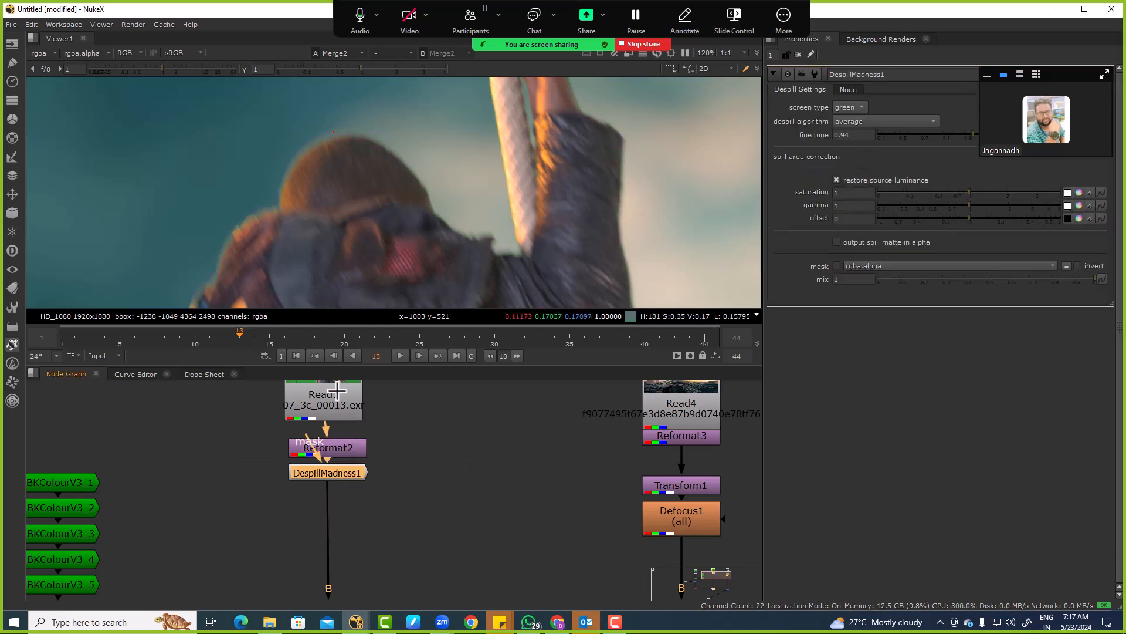
Compare the Reformat, DespillMadness and final Merge outputs, examining the edge of the head.
{"action": "left_click_drag", "start_coordinate": [233, 135], "coordinate": [671, 299]}
{"action": "left_click", "coordinate": [478, 500]}
{"action": "left_click", "coordinate": [350, 449]}
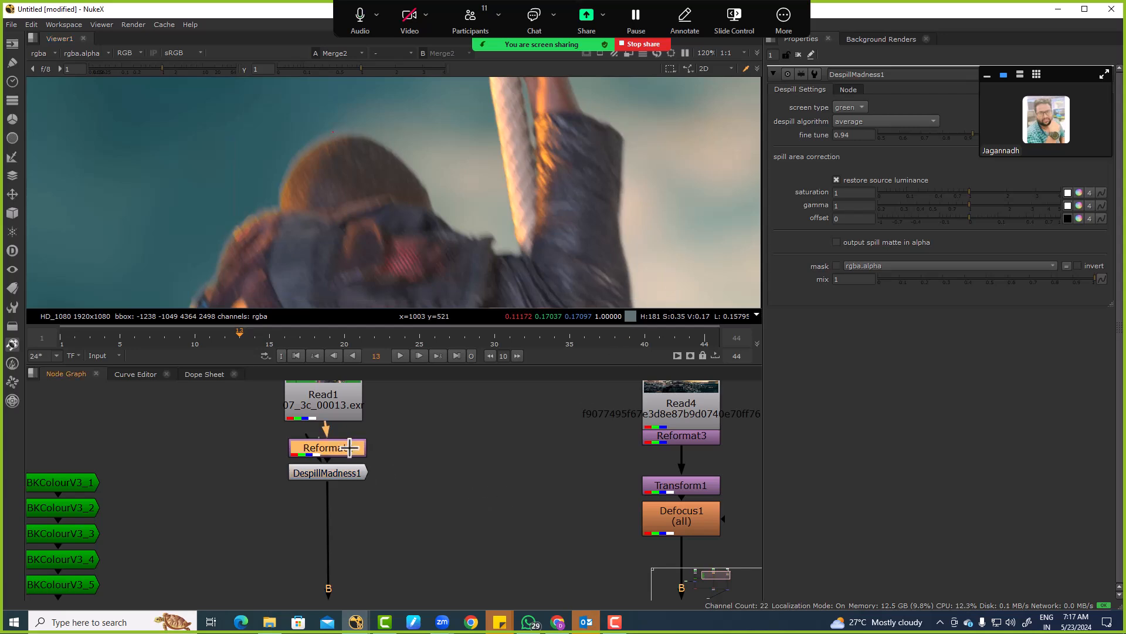
{"action": "key", "text": "1"}
{"action": "left_click", "coordinate": [332, 473]}
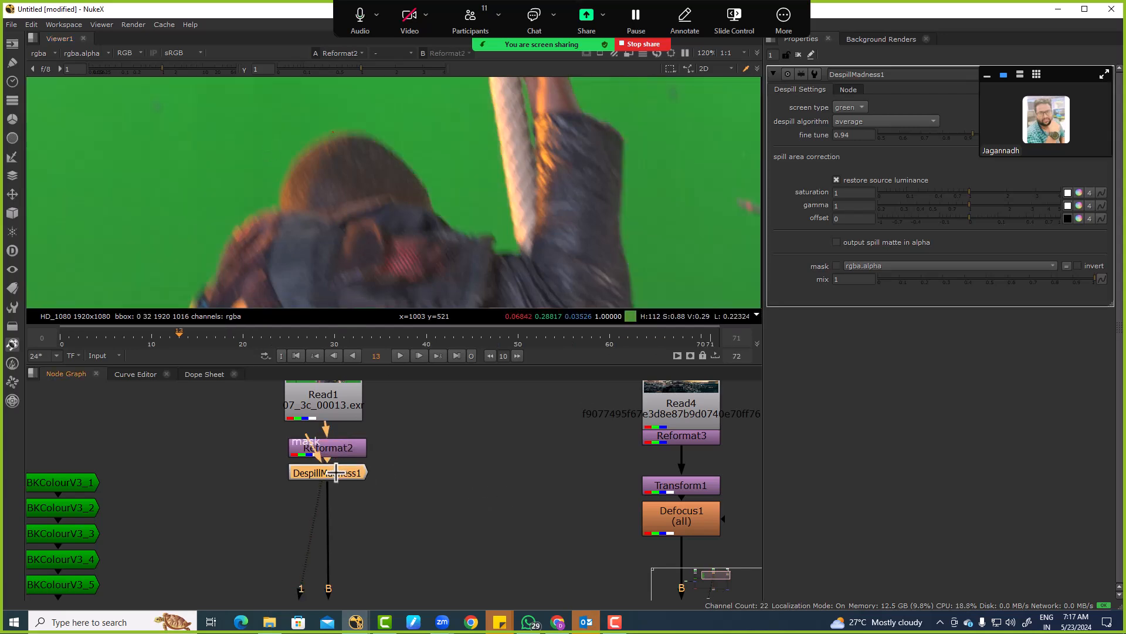
{"action": "key", "text": "1"}
{"action": "scroll", "coordinate": [515, 466], "scroll_direction": "down", "scroll_amount": 5}
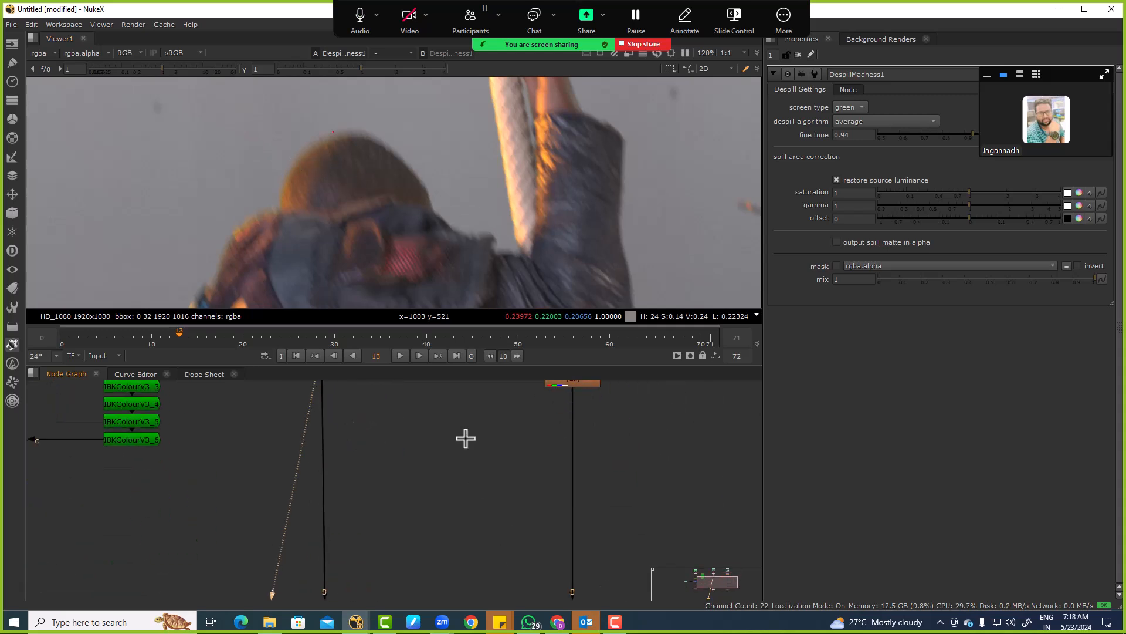
{"action": "middle_click_drag", "start_coordinate": [512, 482], "coordinate": [501, 418]}
{"action": "left_click_drag", "start_coordinate": [604, 457], "coordinate": [442, 528]}
{"action": "key", "text": "1"}
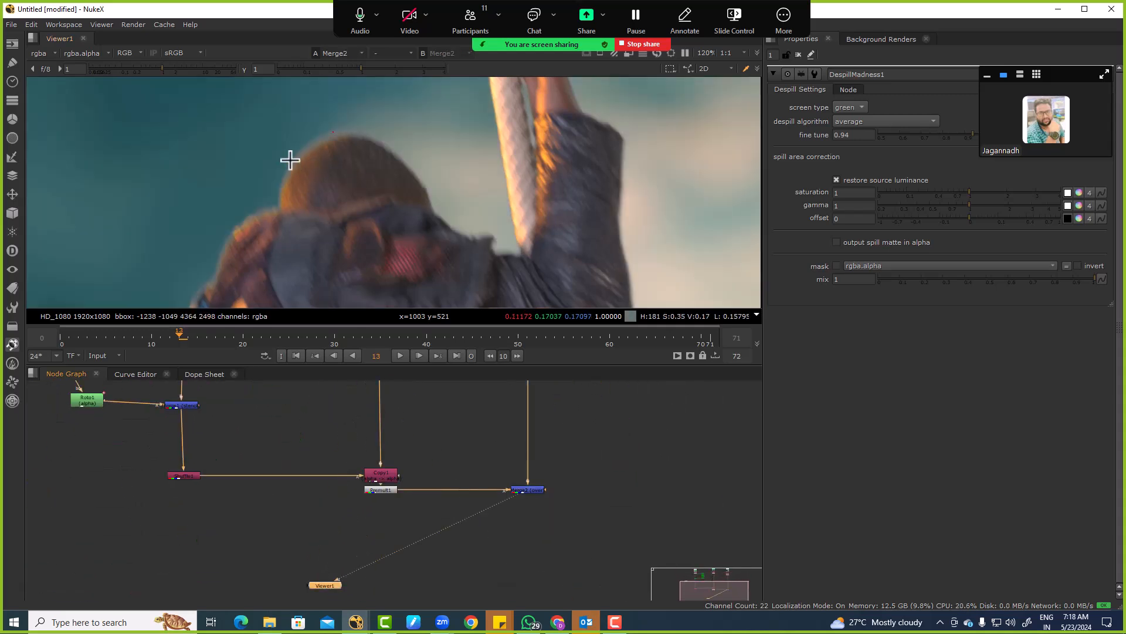
{"action": "scroll", "coordinate": [303, 186], "scroll_direction": "up", "scroll_amount": 8}
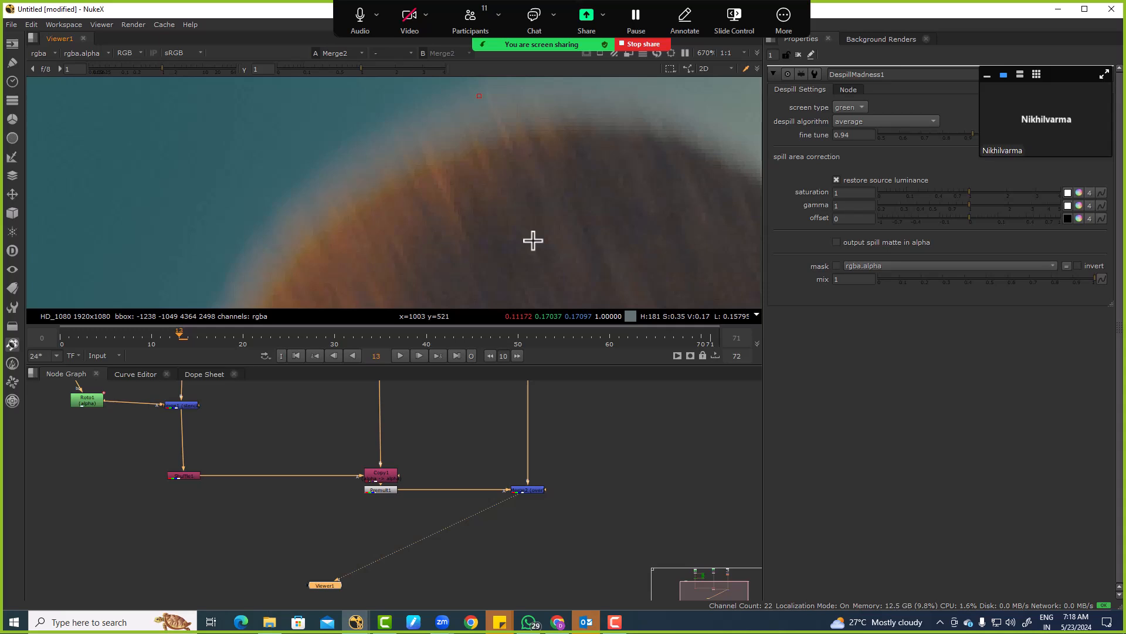
Add a Keylight node beside the second footage branch and feed it from that branch's Reformat through a Dot.
{"action": "middle_click_drag", "start_coordinate": [356, 449], "coordinate": [402, 455]}
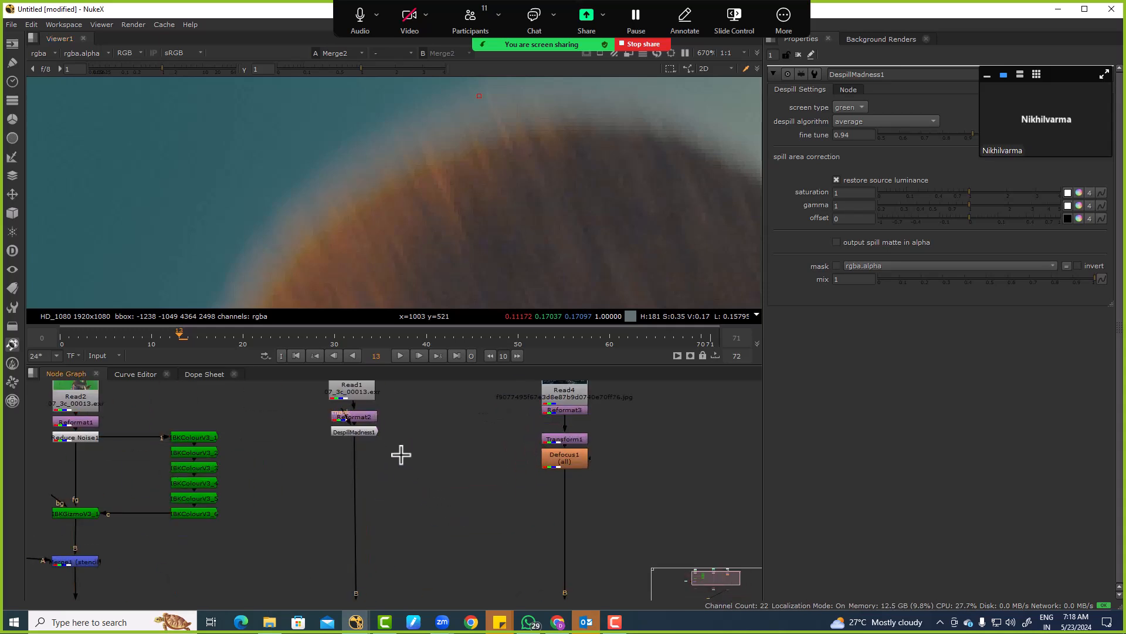
{"action": "key", "text": "Tab"}
{"action": "type", "text": "keyl"}
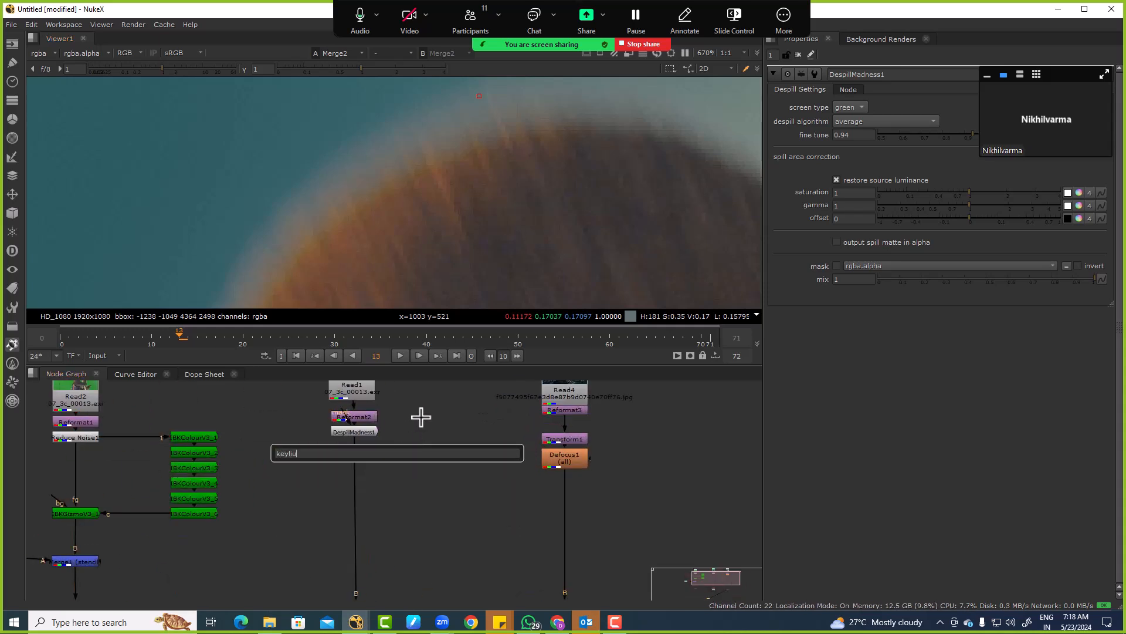
{"action": "key", "text": "Return"}
{"action": "left_click_drag", "start_coordinate": [410, 455], "coordinate": [414, 414]}
{"action": "left_click", "coordinate": [399, 498]}
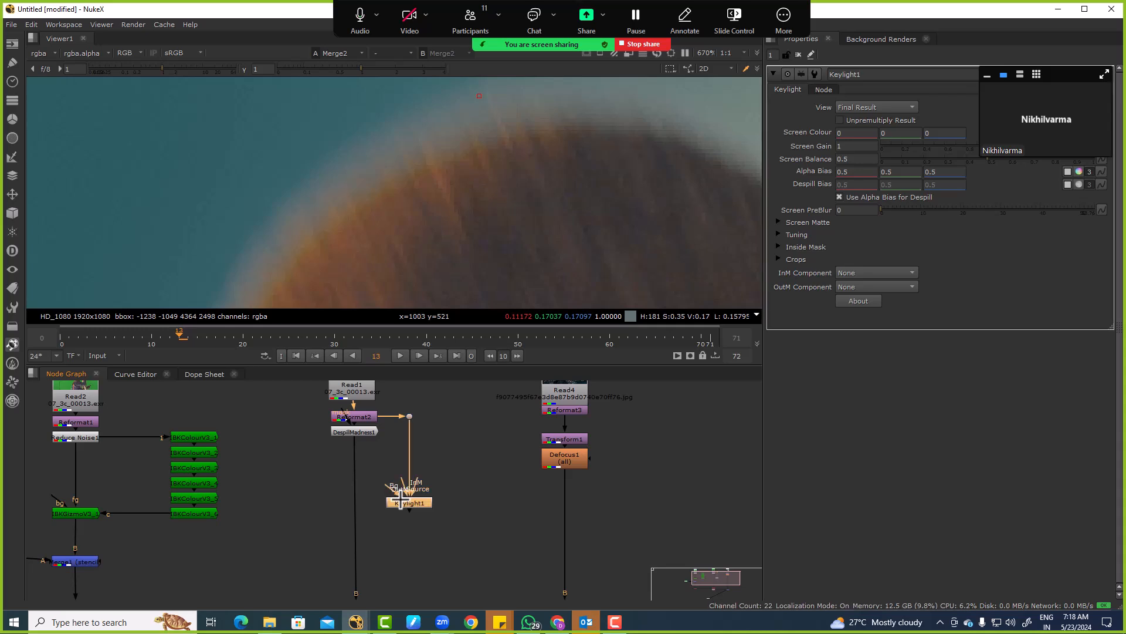
View the Keylight output and set its Screen Colour to pure green (0, 1, 0).
{"action": "key", "text": "1"}
{"action": "double_click", "coordinate": [898, 133]}
{"action": "type", "text": "1"}
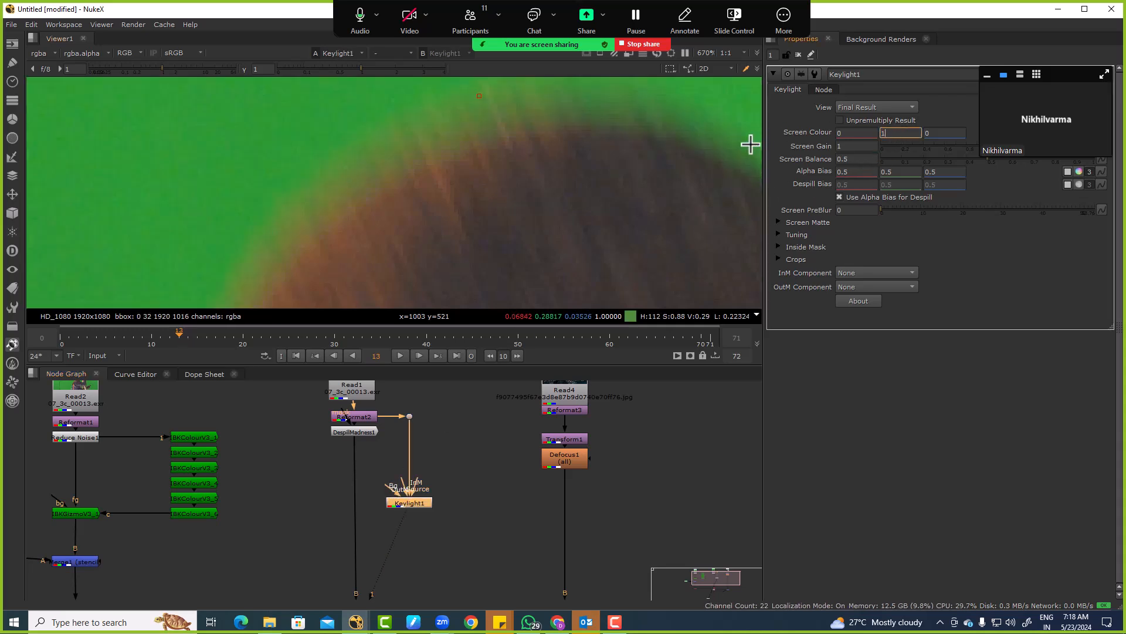
{"action": "key", "text": "Tab"}
{"action": "scroll", "coordinate": [411, 195], "scroll_direction": "down", "scroll_amount": 3}
{"action": "scroll", "coordinate": [395, 188], "scroll_direction": "up", "scroll_amount": 2}
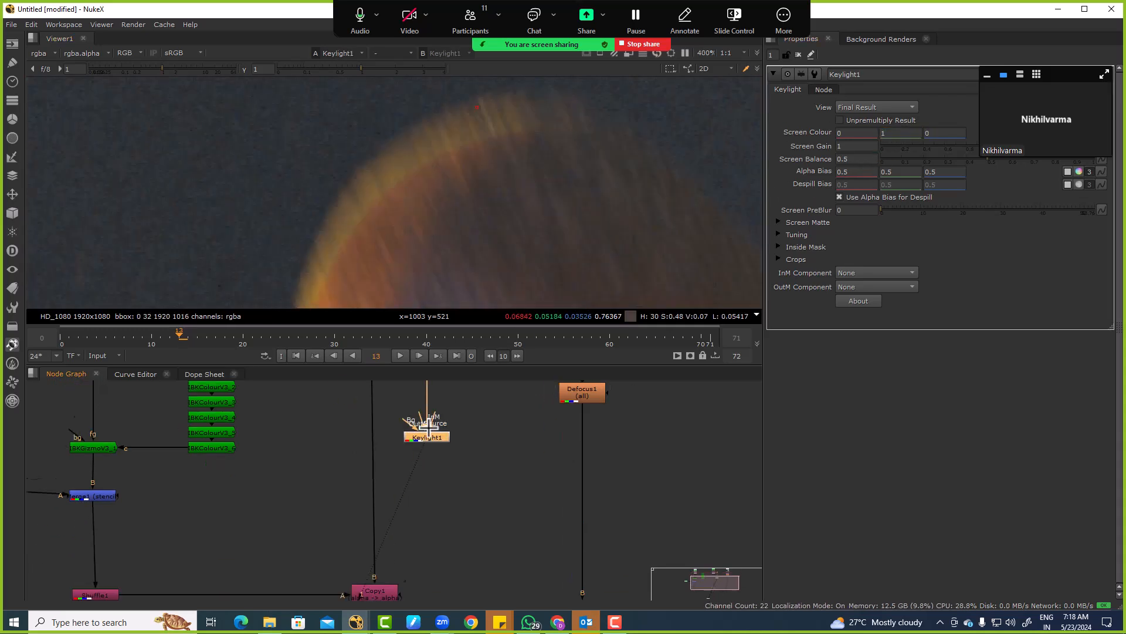
Insert a Keymix node below DespillMadness, connect its A input to the Keylight, and view its output.
{"action": "scroll", "coordinate": [342, 465], "scroll_direction": "up", "scroll_amount": 4}
{"action": "left_click", "coordinate": [337, 495]}
{"action": "key", "text": "Tab"}
{"action": "type", "text": "keym"}
{"action": "key", "text": "Return"}
{"action": "left_click_drag", "start_coordinate": [371, 507], "coordinate": [406, 489]}
{"action": "key", "text": "1"}
{"action": "left_click", "coordinate": [406, 525]}
{"action": "scroll", "coordinate": [405, 505], "scroll_direction": "down", "scroll_amount": 3}
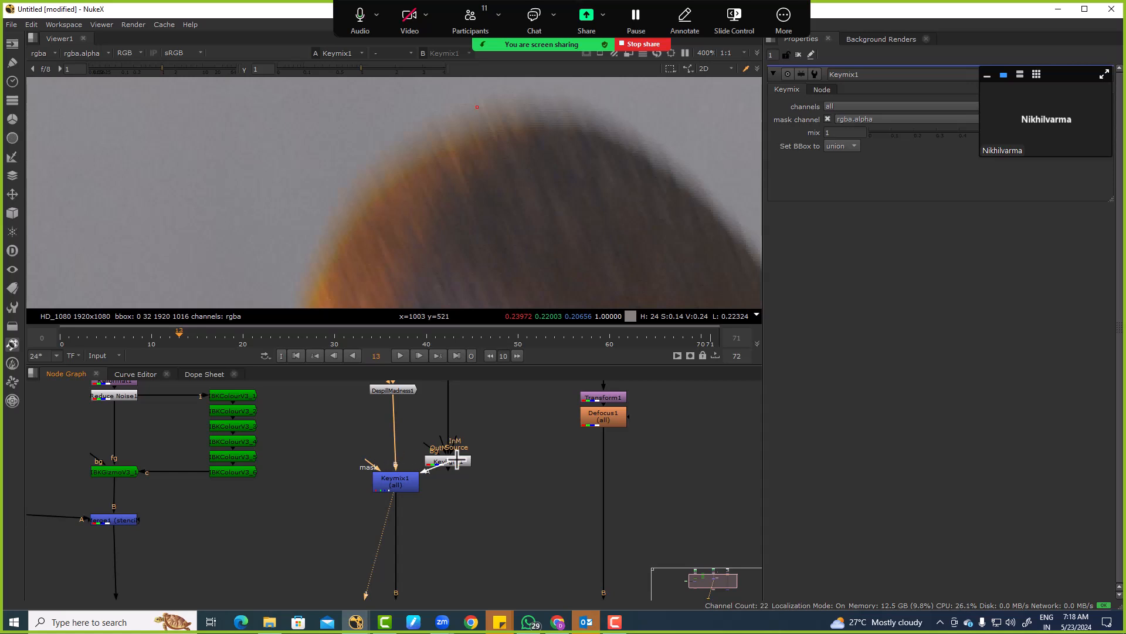
Add a Roto node, connect the Keymix mask input to it, and view the final Merge output.
{"action": "key", "text": "o"}
{"action": "left_click_drag", "start_coordinate": [365, 463], "coordinate": [304, 436]}
{"action": "scroll", "coordinate": [410, 444], "scroll_direction": "down", "scroll_amount": 2}
{"action": "left_click_drag", "start_coordinate": [624, 516], "coordinate": [484, 563]}
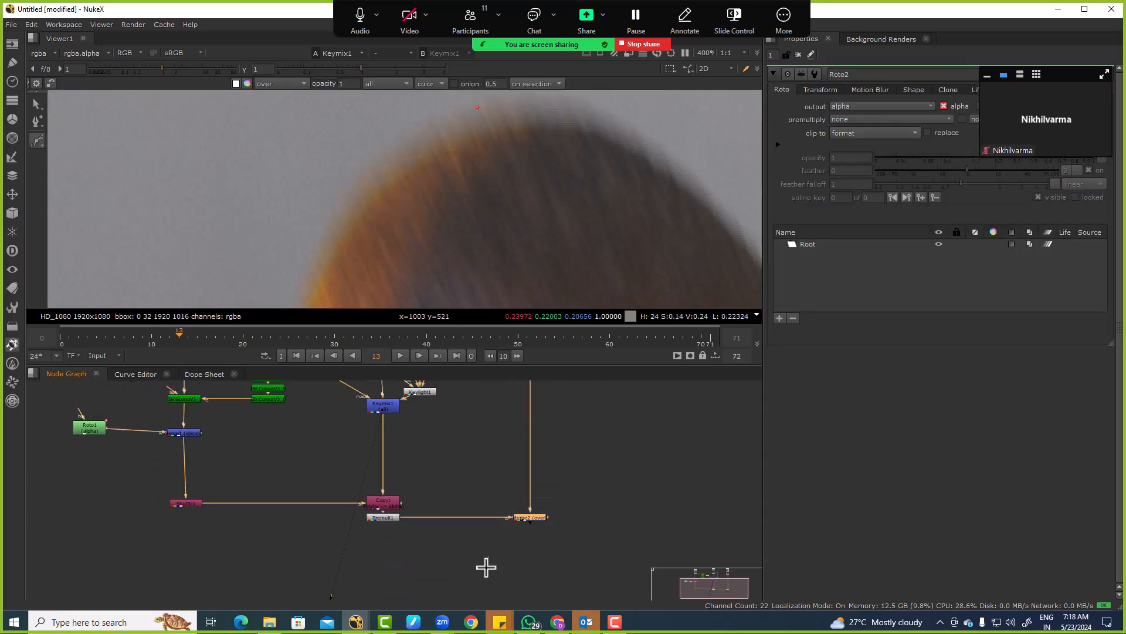
{"action": "key", "text": "1"}
{"action": "scroll", "coordinate": [478, 536], "scroll_direction": "up", "scroll_amount": 3}
Draw a closed B-spline roto shape around the upper-left edge of the head in the enlarged Viewer and hide its overlay.
{"action": "left_click", "coordinate": [36, 140]}
{"action": "left_click", "coordinate": [60, 165]}
{"action": "key", "text": "space"}
{"action": "scroll", "coordinate": [341, 227], "scroll_direction": "down", "scroll_amount": 3}
{"action": "scroll", "coordinate": [341, 227], "scroll_direction": "up", "scroll_amount": 3}
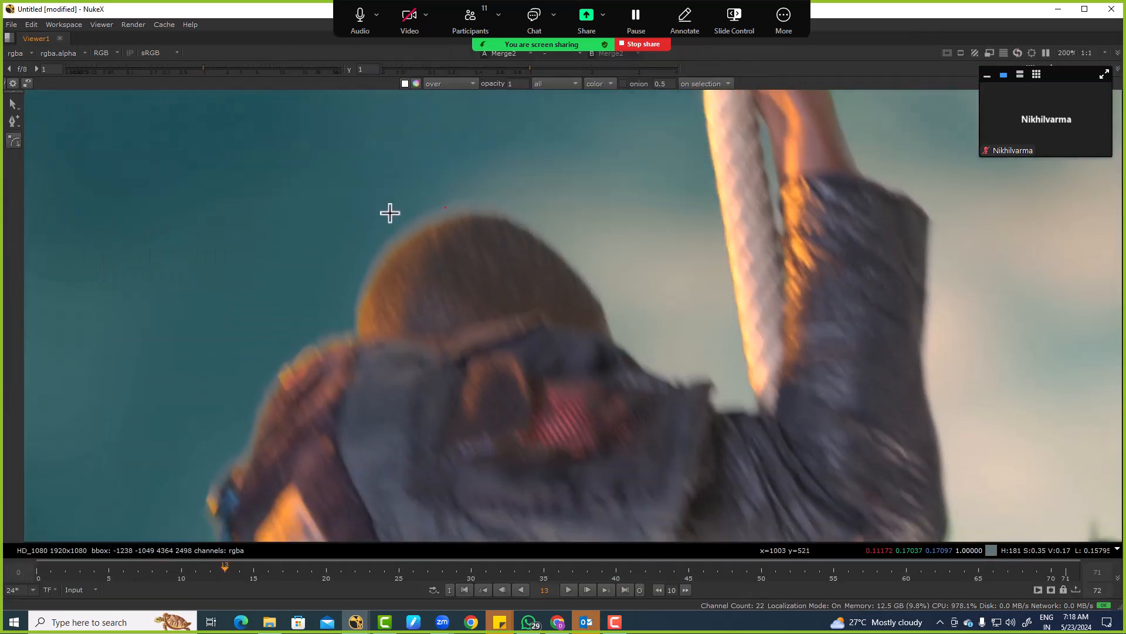
{"action": "left_click", "coordinate": [335, 229]}
{"action": "left_click", "coordinate": [327, 271]}
{"action": "left_click", "coordinate": [323, 332]}
{"action": "left_click", "coordinate": [334, 384]}
{"action": "left_click", "coordinate": [342, 406]}
{"action": "left_click", "coordinate": [349, 410]}
{"action": "left_click", "coordinate": [355, 391]}
{"action": "left_click", "coordinate": [360, 353]}
{"action": "left_click", "coordinate": [399, 276]}
{"action": "left_click", "coordinate": [536, 207]}
{"action": "left_click", "coordinate": [630, 223]}
{"action": "left_click", "coordinate": [742, 275]}
{"action": "left_click", "coordinate": [735, 231]}
{"action": "left_click", "coordinate": [633, 169]}
{"action": "left_click", "coordinate": [518, 149]}
{"action": "left_click", "coordinate": [438, 150]}
{"action": "left_click", "coordinate": [368, 167]}
{"action": "left_click", "coordinate": [345, 189]}
{"action": "left_click", "coordinate": [336, 227]}
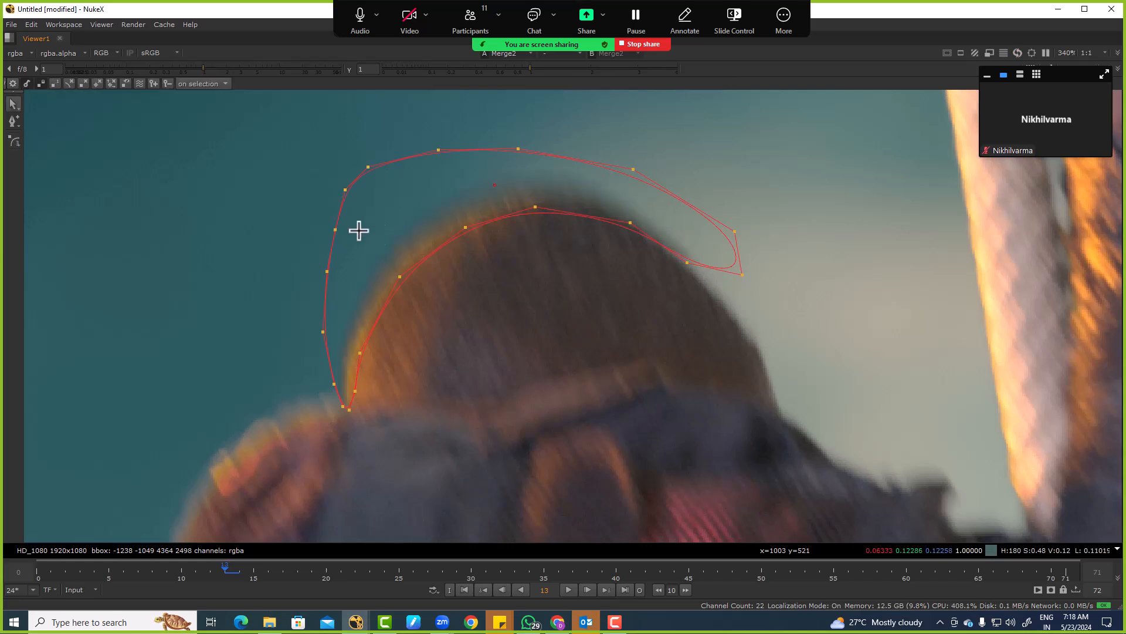
{"action": "key", "text": "Return"}
{"action": "key", "text": "o"}
{"action": "scroll", "coordinate": [371, 300], "scroll_direction": "up", "scroll_amount": 5}
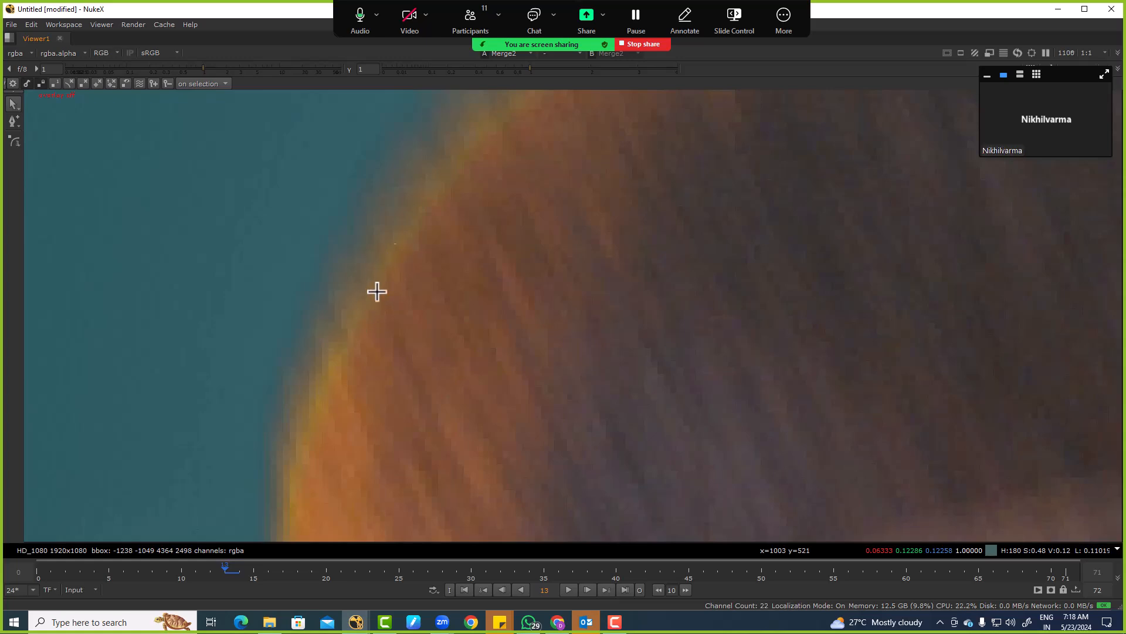
Examine the upper-left edge of the head in the composite and in the Keylight output.
{"action": "scroll", "coordinate": [434, 244], "scroll_direction": "down", "scroll_amount": 4}
{"action": "scroll", "coordinate": [377, 302], "scroll_direction": "up", "scroll_amount": 2}
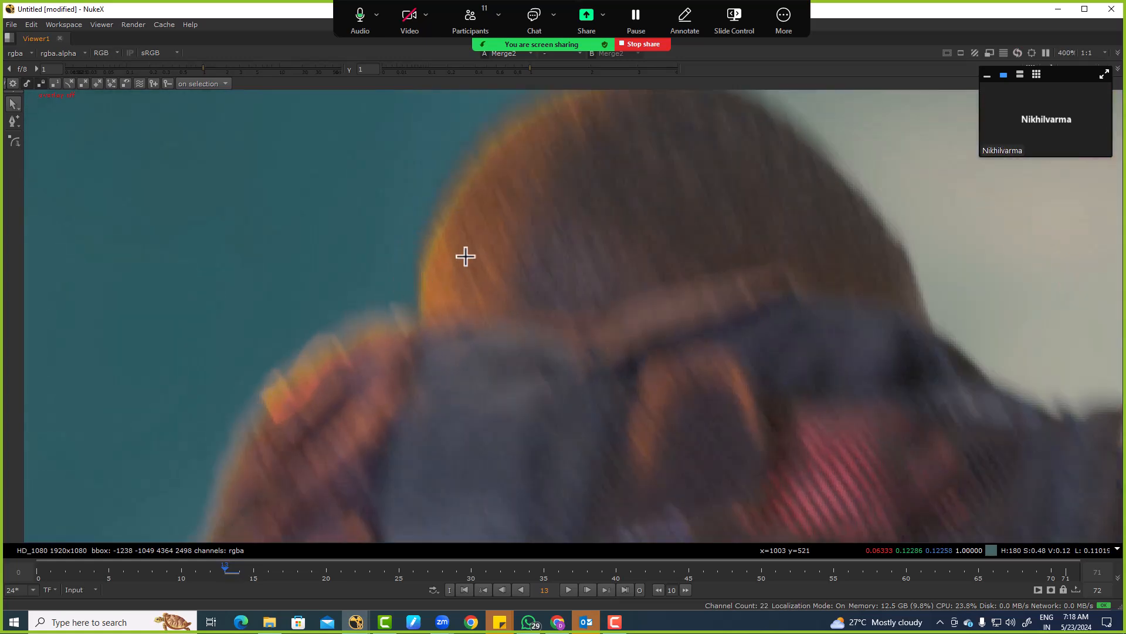
{"action": "middle_click_drag", "start_coordinate": [430, 259], "coordinate": [399, 242]}
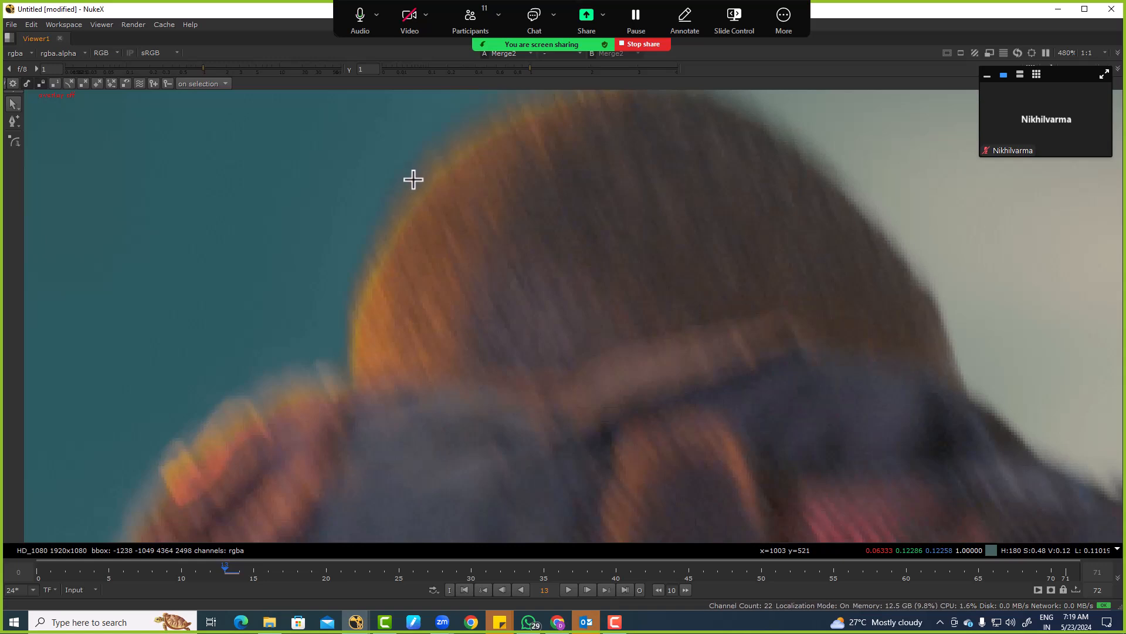
{"action": "key", "text": "space"}
{"action": "scroll", "coordinate": [371, 463], "scroll_direction": "up", "scroll_amount": 3}
{"action": "left_click", "coordinate": [500, 494]}
{"action": "key", "text": "1"}
{"action": "scroll", "coordinate": [405, 222], "scroll_direction": "up", "scroll_amount": 5}
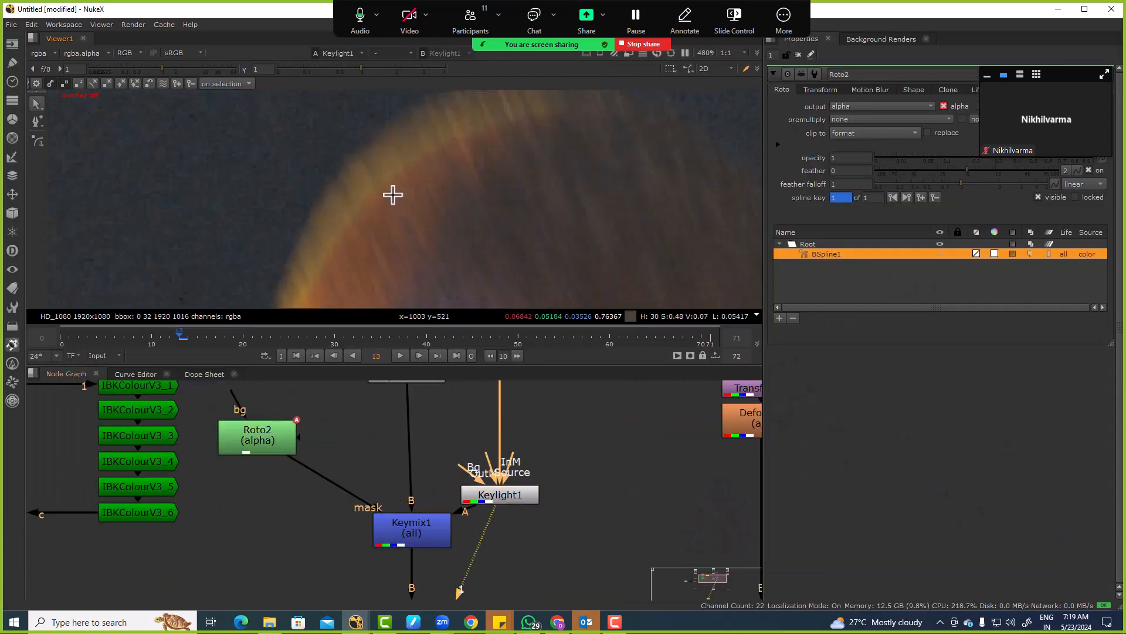
{"action": "middle_click_drag", "start_coordinate": [386, 210], "coordinate": [377, 126]}
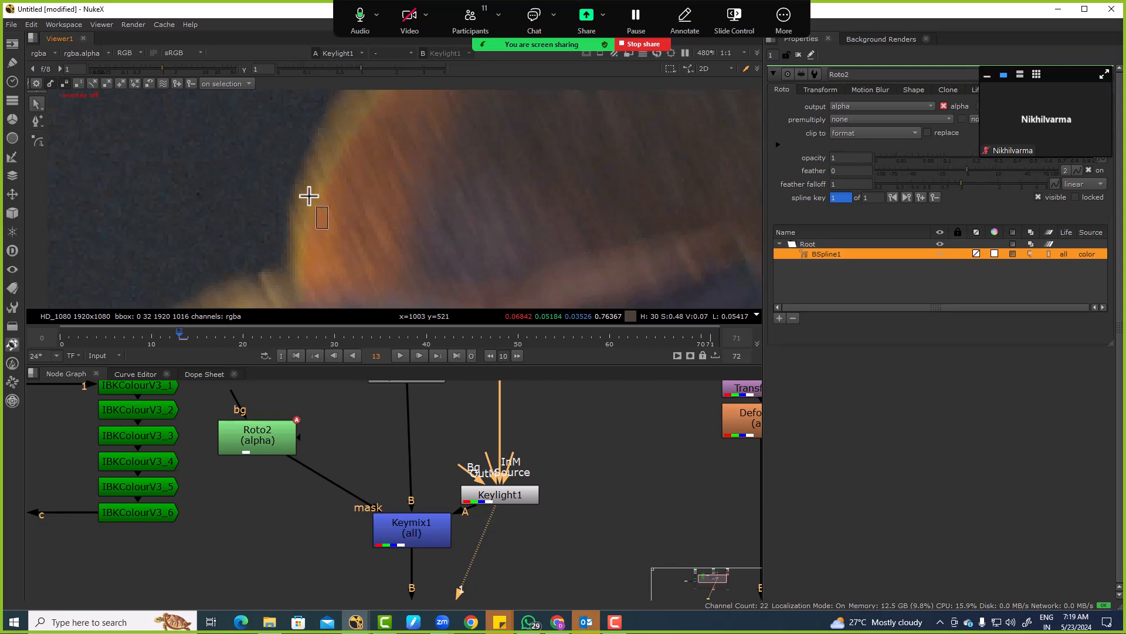
{"action": "scroll", "coordinate": [299, 186], "scroll_direction": "up", "scroll_amount": 3}
{"action": "middle_click_drag", "start_coordinate": [336, 262], "coordinate": [330, 213]}
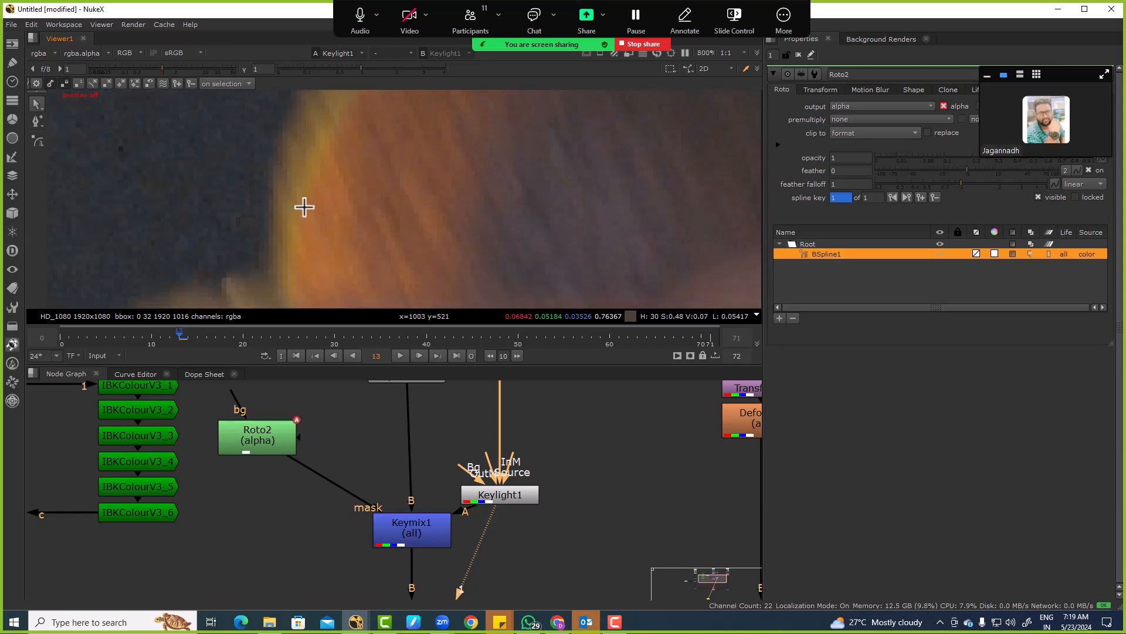
Open the Keylight settings with its alpha channel displayed, and move the node farther above the Keymix.
{"action": "scroll", "coordinate": [375, 194], "scroll_direction": "down", "scroll_amount": 6}
{"action": "double_click", "coordinate": [506, 495]}
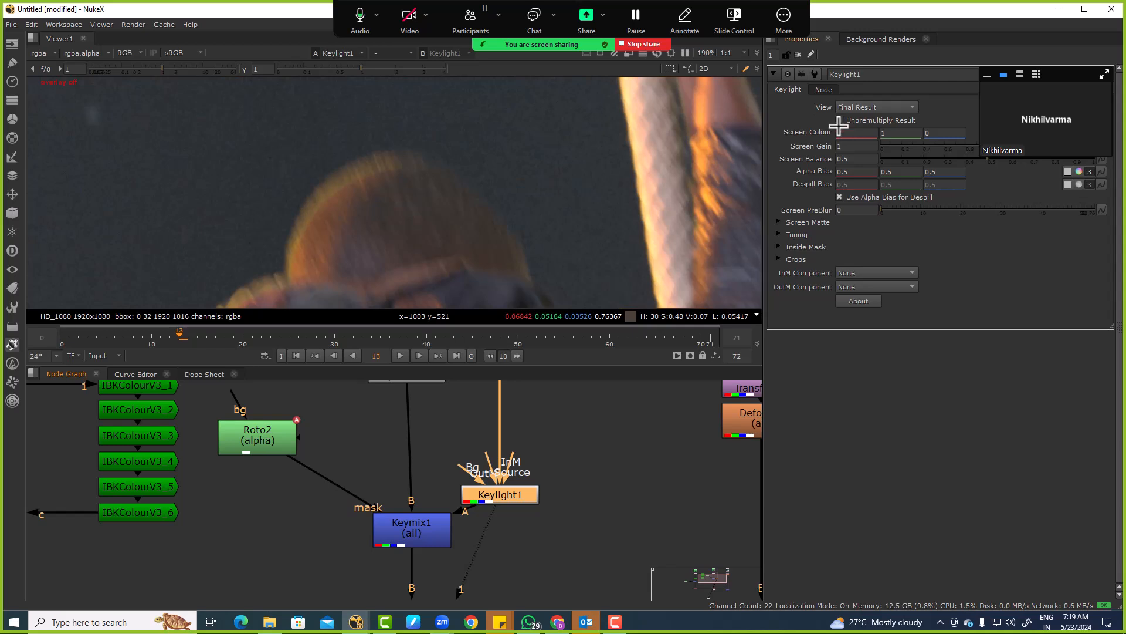
{"action": "key", "text": "a"}
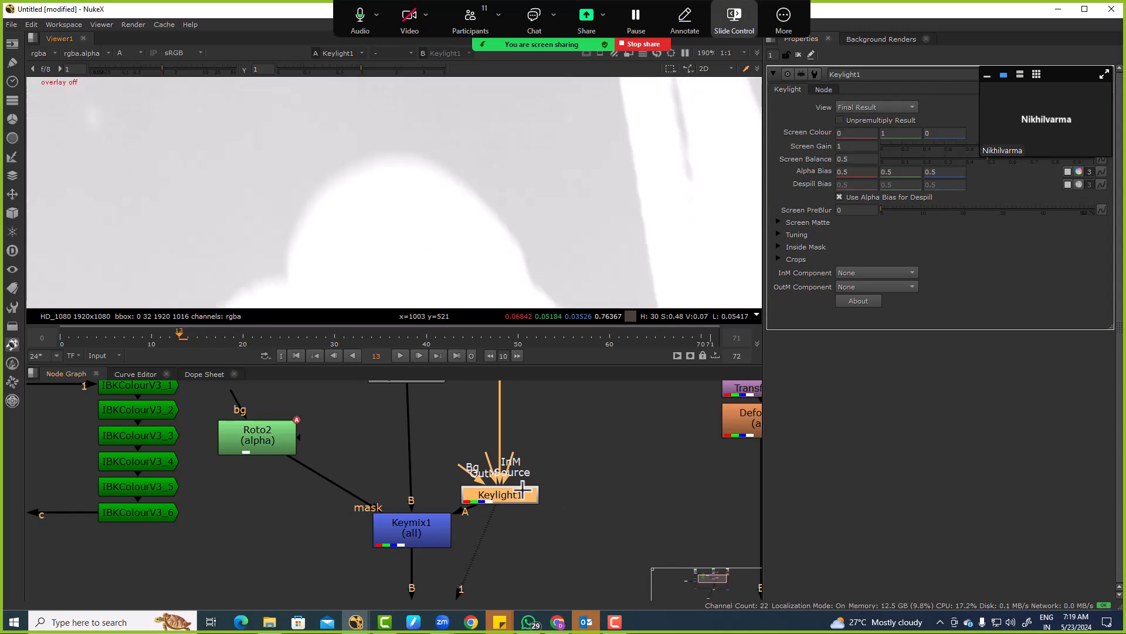
{"action": "left_click_drag", "start_coordinate": [524, 488], "coordinate": [532, 456]}
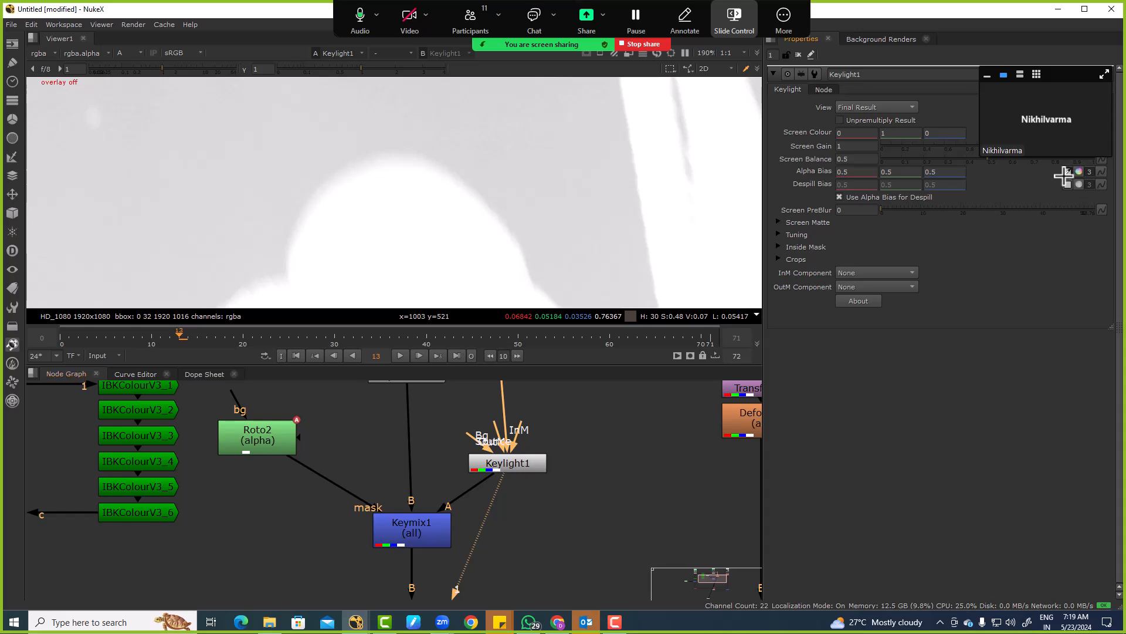
Try sampling the Keylight's Alpha Bias from the head while checking the matte at viewer gamma 0.27.
{"action": "left_click", "coordinate": [378, 244], "text": "ctrl"}
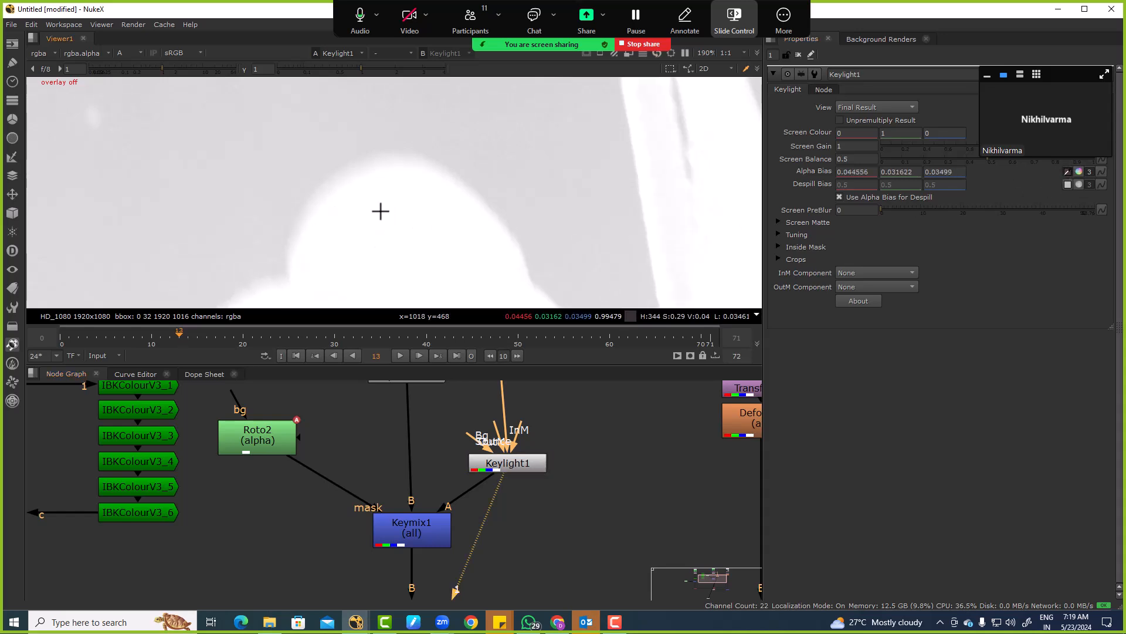
{"action": "scroll", "coordinate": [368, 225], "scroll_direction": "up", "scroll_amount": 5}
{"action": "key", "text": "a"}
{"action": "left_click", "coordinate": [334, 206], "text": "ctrl"}
{"action": "key", "text": "a"}
{"action": "key", "text": "a"}
{"action": "key", "text": "a"}
{"action": "scroll", "coordinate": [353, 179], "scroll_direction": "down", "scroll_amount": 5}
{"action": "left_click_drag", "start_coordinate": [347, 66], "coordinate": [321, 68]}
{"action": "left_click_drag", "start_coordinate": [470, 175], "coordinate": [487, 224], "text": "ctrl"}
{"action": "left_click", "coordinate": [592, 217], "text": "ctrl"}
{"action": "right_click", "coordinate": [490, 221], "text": "ctrl"}
Try a separate Despill Bias of -0.1 with Use Alpha Bias for Despill switched off.
{"action": "left_click", "coordinate": [852, 198]}
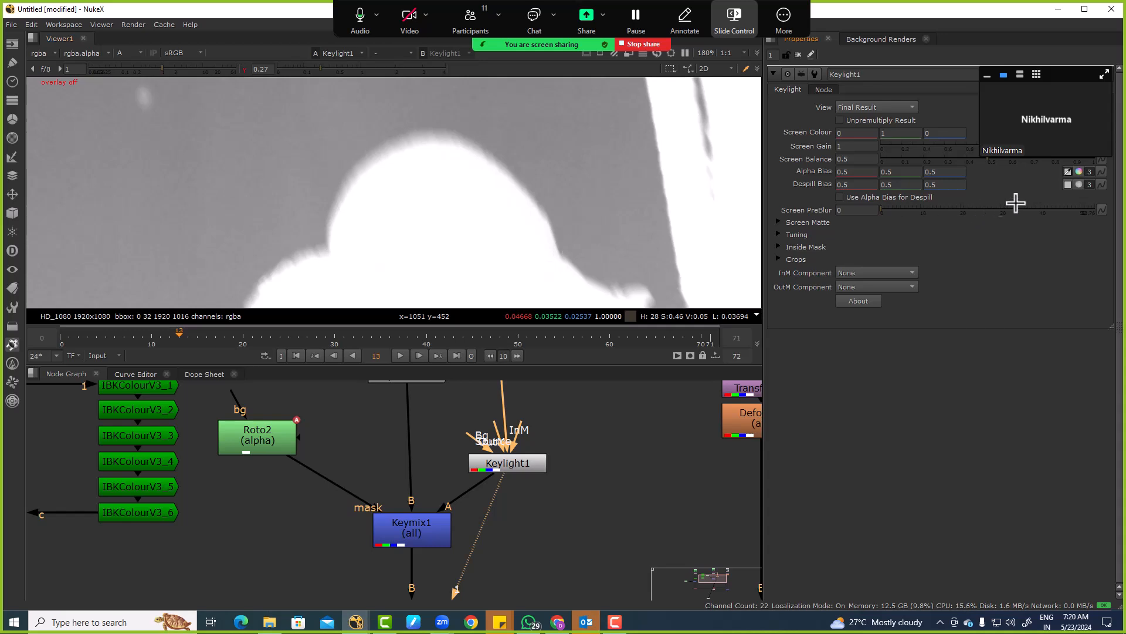
{"action": "left_click", "coordinate": [844, 183]}
{"action": "type", "text": "-0.1"}
{"action": "key", "text": "Return"}
{"action": "scroll", "coordinate": [851, 185], "scroll_direction": "up", "scroll_amount": 7}
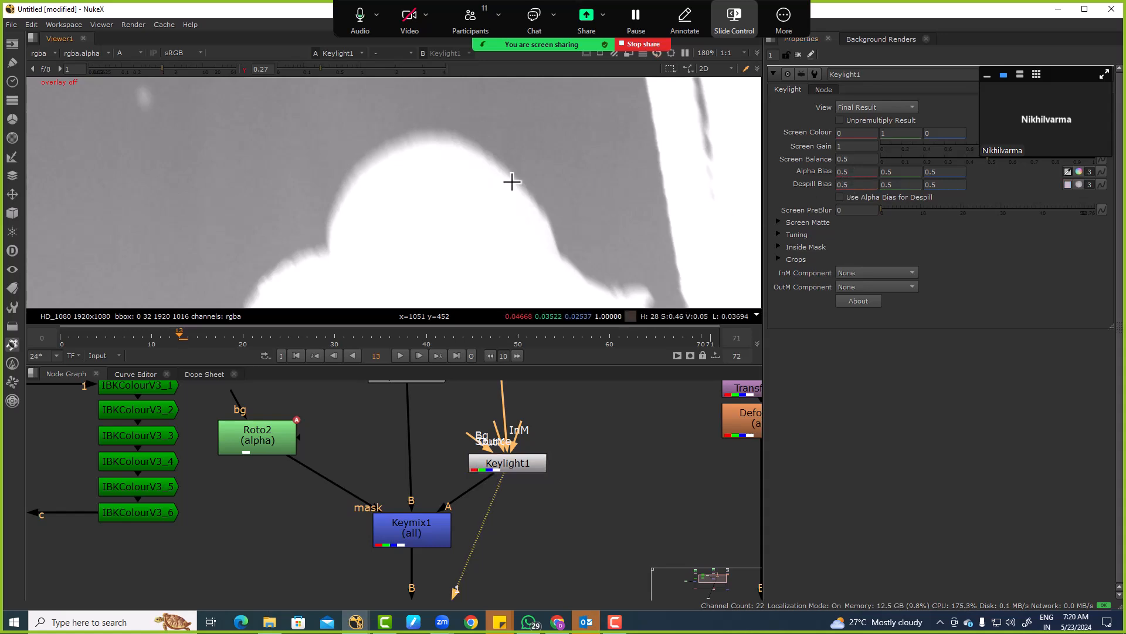
{"action": "left_click", "coordinate": [839, 197]}
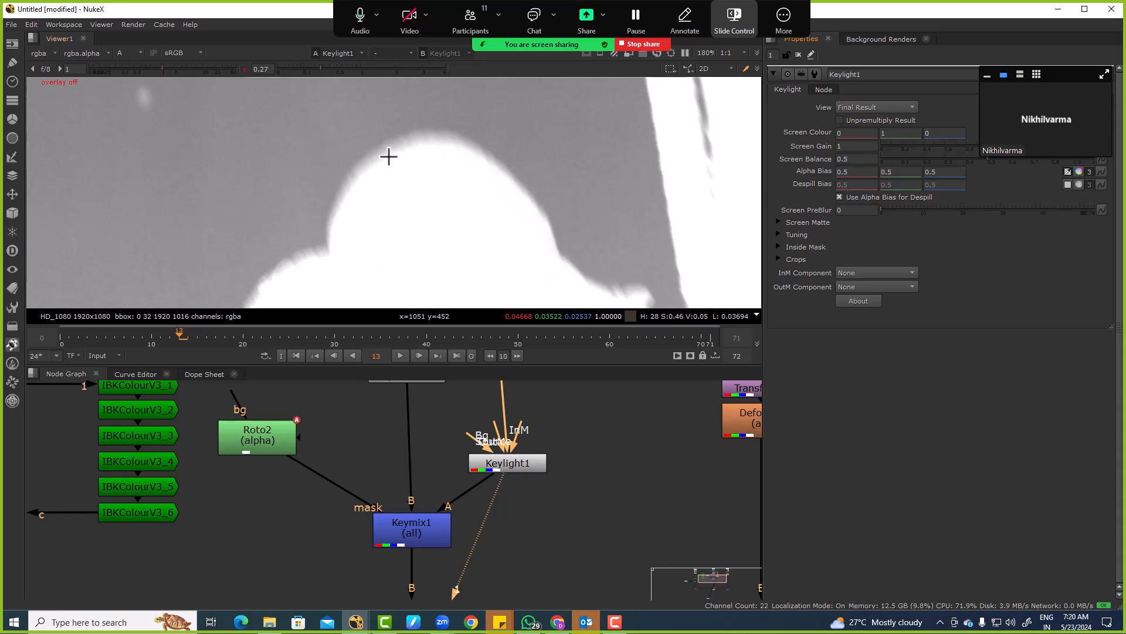
Show the Keylight's colour output at viewer gamma 1 and inspect the head's upper-left edge.
{"action": "key", "text": "a"}
{"action": "left_click", "coordinate": [295, 71], "text": "ctrl"}
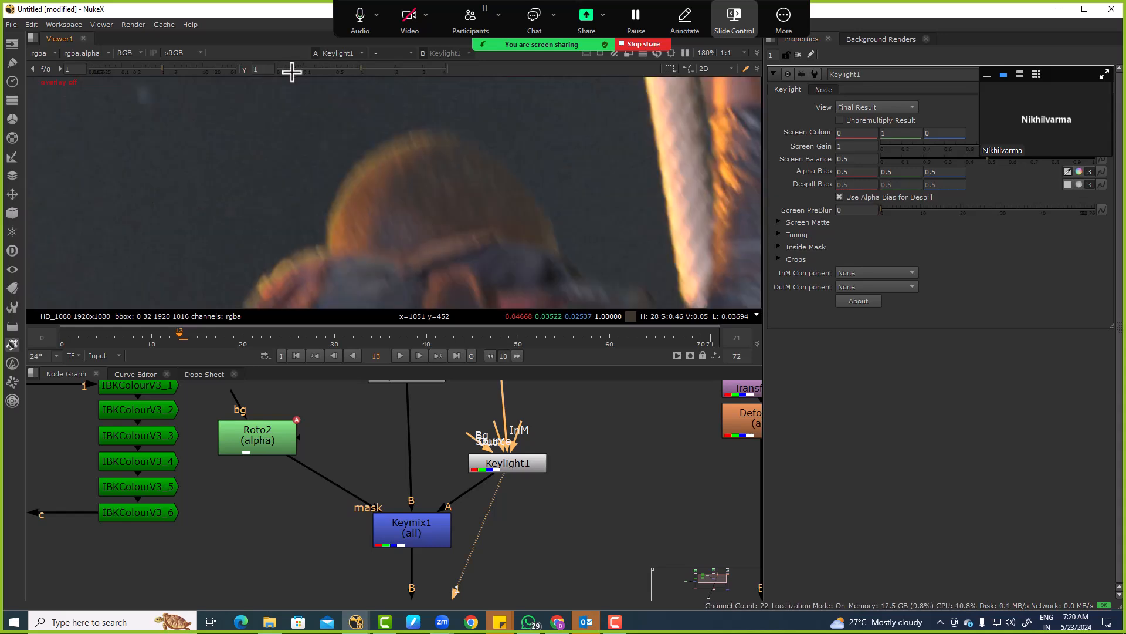
{"action": "scroll", "coordinate": [344, 190], "scroll_direction": "up", "scroll_amount": 3}
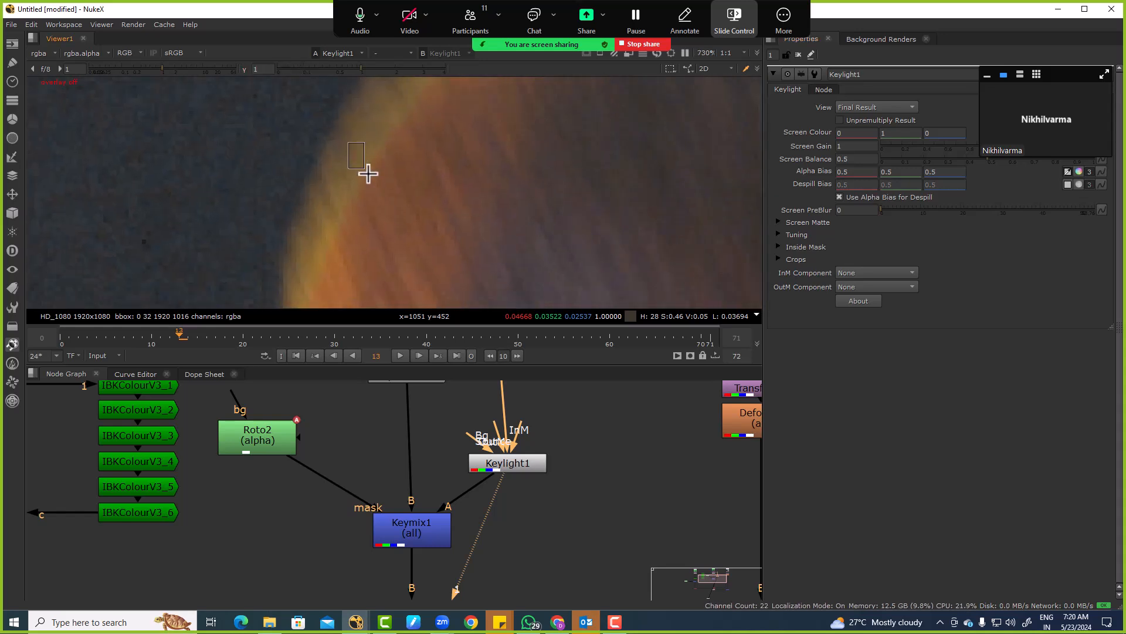
{"action": "scroll", "coordinate": [350, 226], "scroll_direction": "up", "scroll_amount": 3}
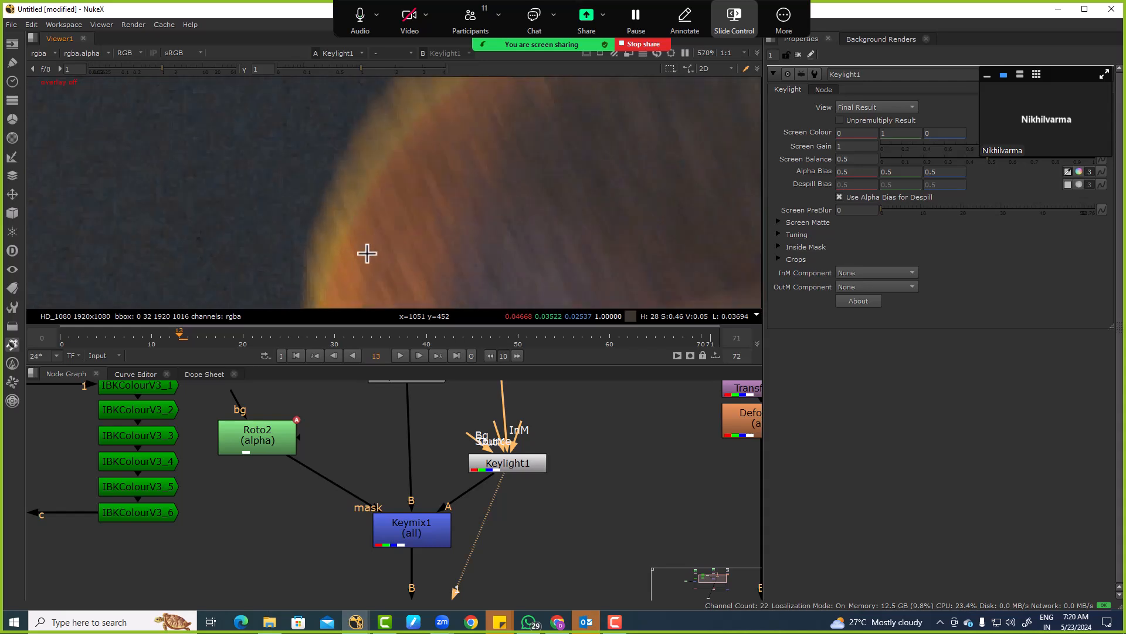
{"action": "scroll", "coordinate": [359, 188], "scroll_direction": "down", "scroll_amount": 3}
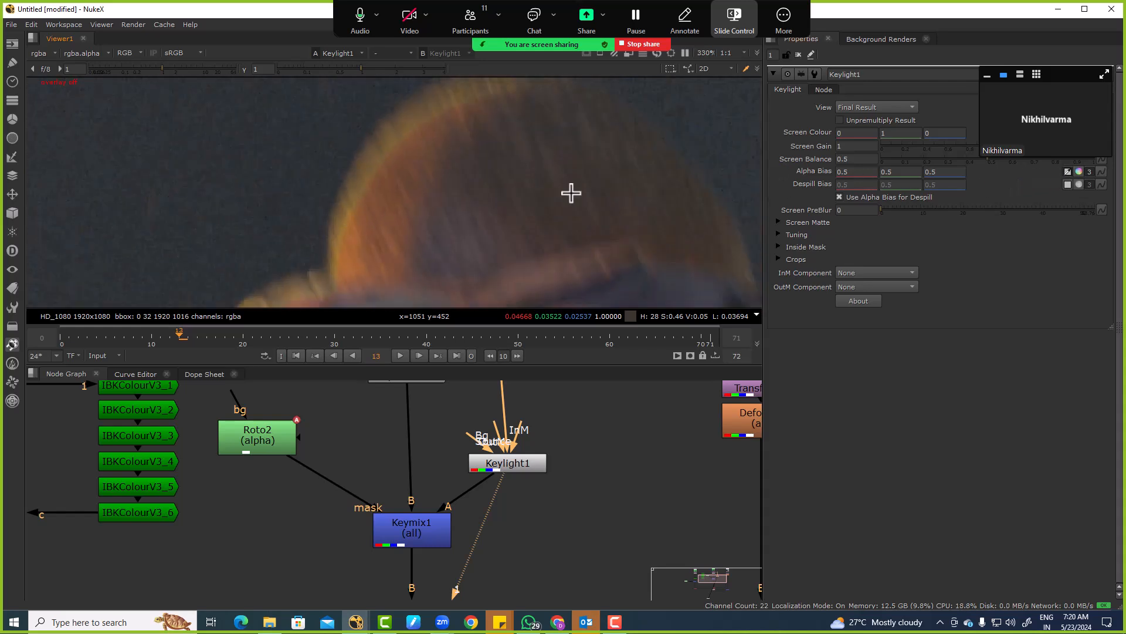
{"action": "scroll", "coordinate": [340, 225], "scroll_direction": "up", "scroll_amount": 5}
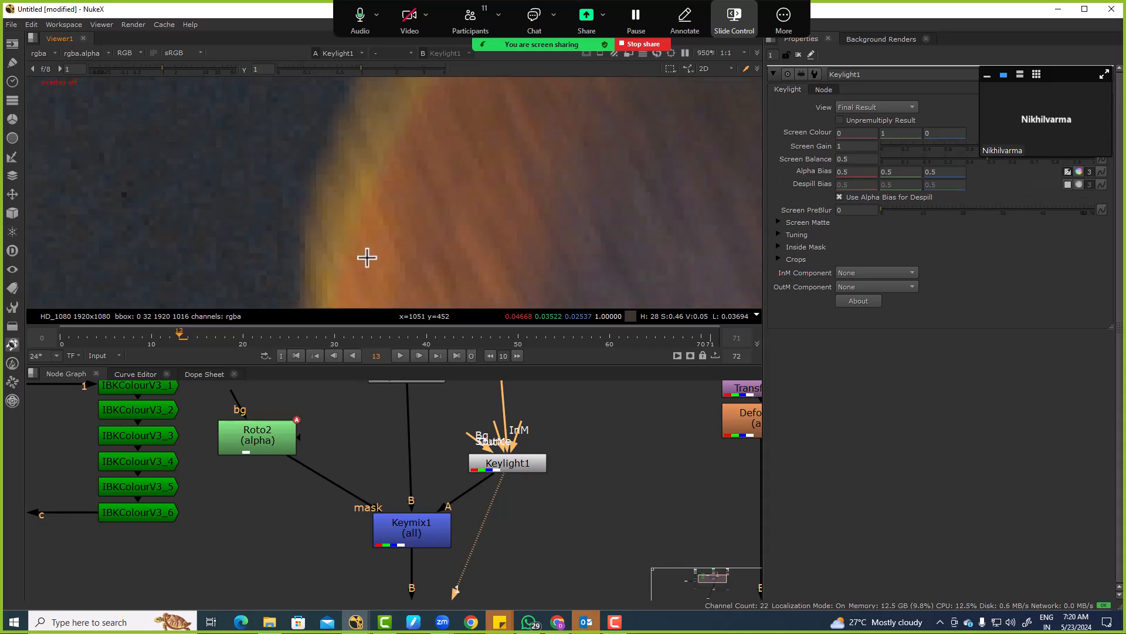
Sample the Keylight's Alpha Bias from the orange rim of the head, settling on 0.17859, 0.066142, 0.029833.
{"action": "left_click", "coordinate": [364, 221], "text": "ctrl"}
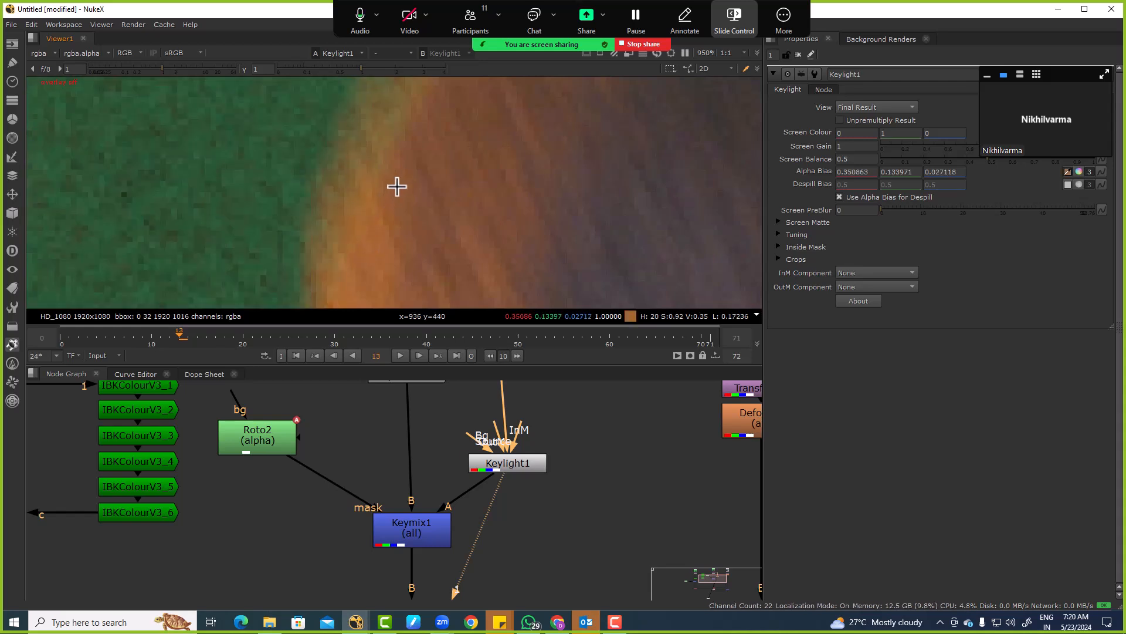
{"action": "scroll", "coordinate": [381, 250], "scroll_direction": "down", "scroll_amount": 4}
{"action": "scroll", "coordinate": [393, 193], "scroll_direction": "up", "scroll_amount": 4}
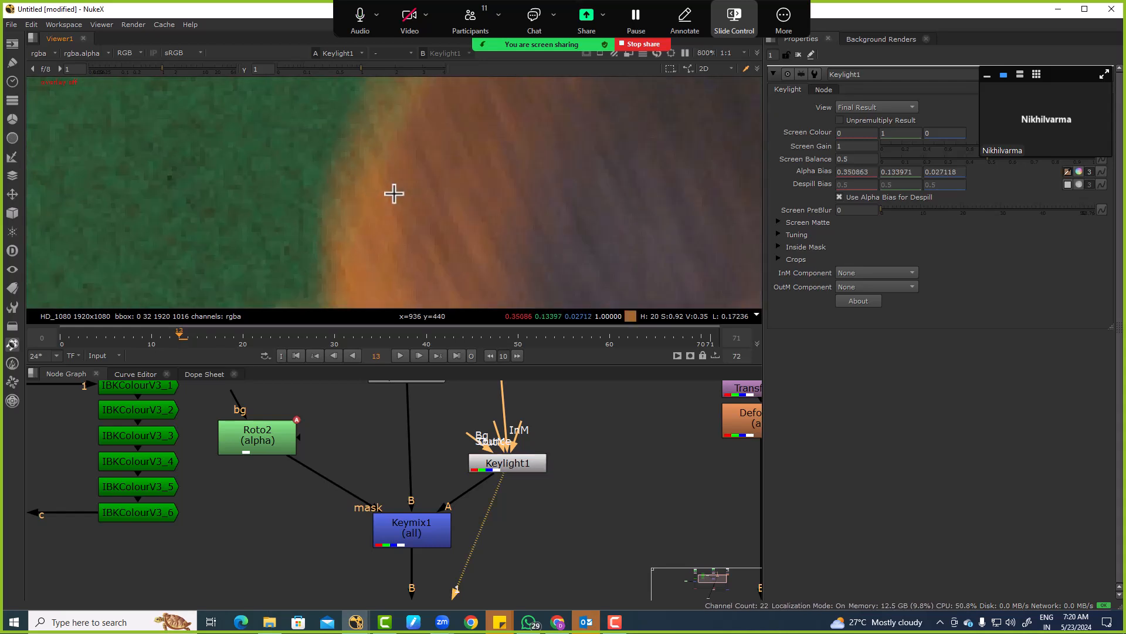
{"action": "left_click", "coordinate": [400, 142], "text": "ctrl"}
{"action": "scroll", "coordinate": [412, 246], "scroll_direction": "down", "scroll_amount": 3}
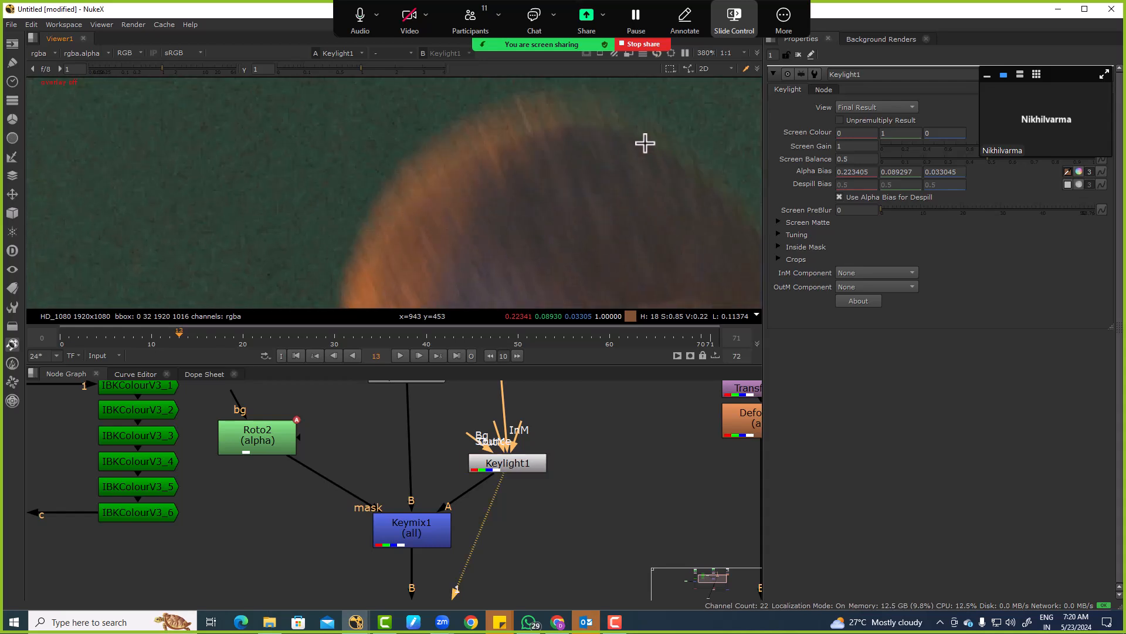
{"action": "left_click", "coordinate": [659, 89], "text": "ctrl"}
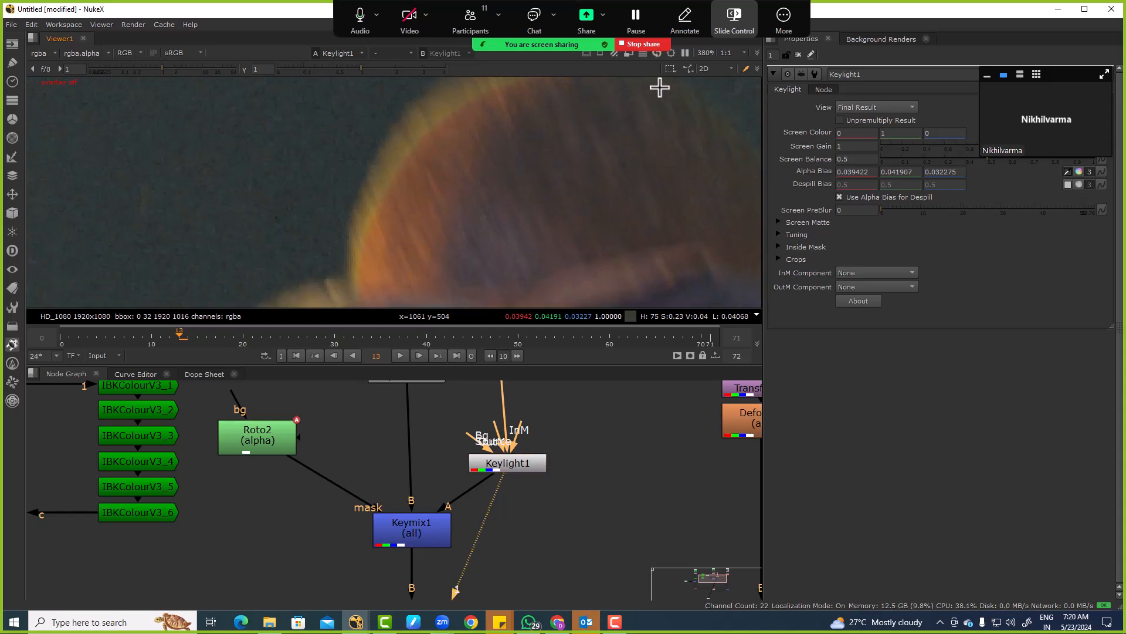
{"action": "left_click", "coordinate": [393, 196], "text": "ctrl"}
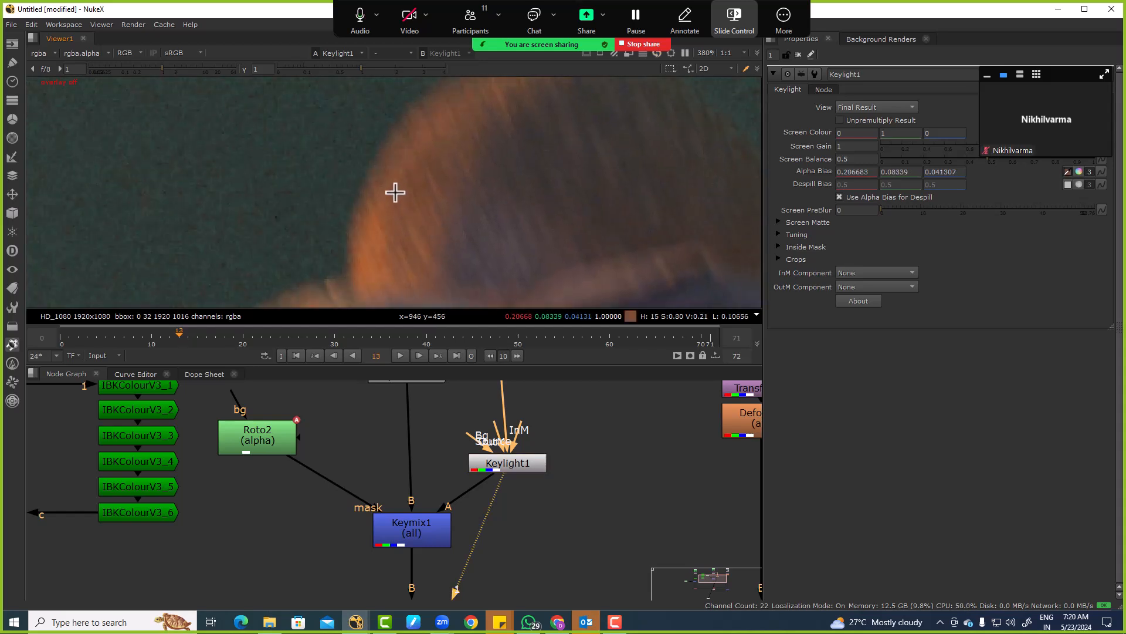
{"action": "scroll", "coordinate": [409, 192], "scroll_direction": "down", "scroll_amount": 4}
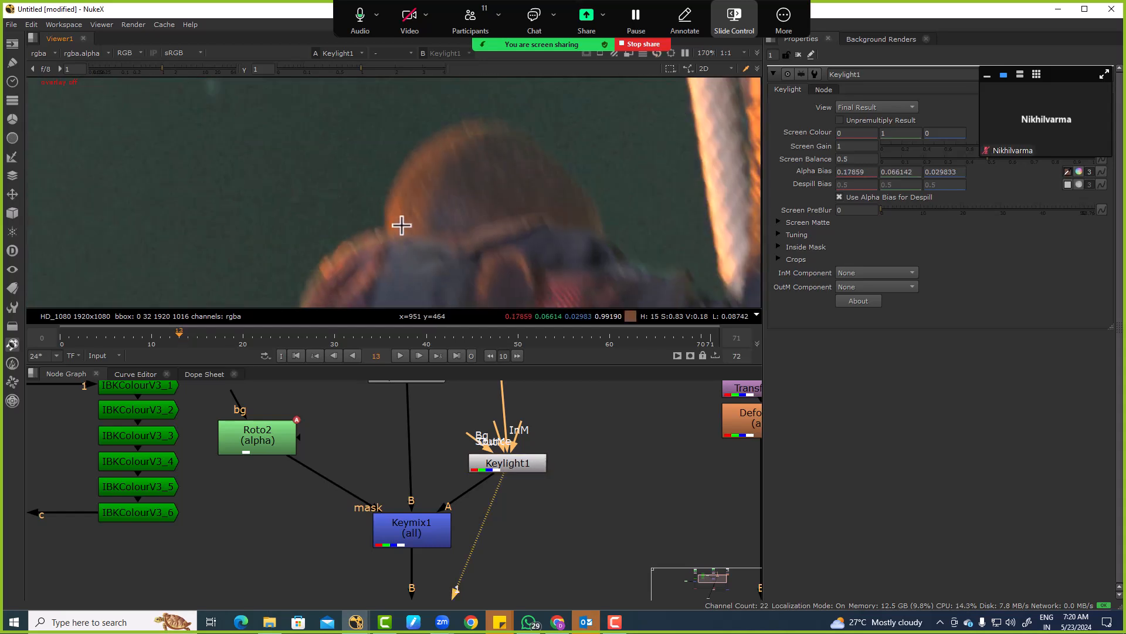
View the final Merge output and toggle the Keymix off and on to compare the head's edge.
{"action": "scroll", "coordinate": [460, 495], "scroll_direction": "down", "scroll_amount": 5}
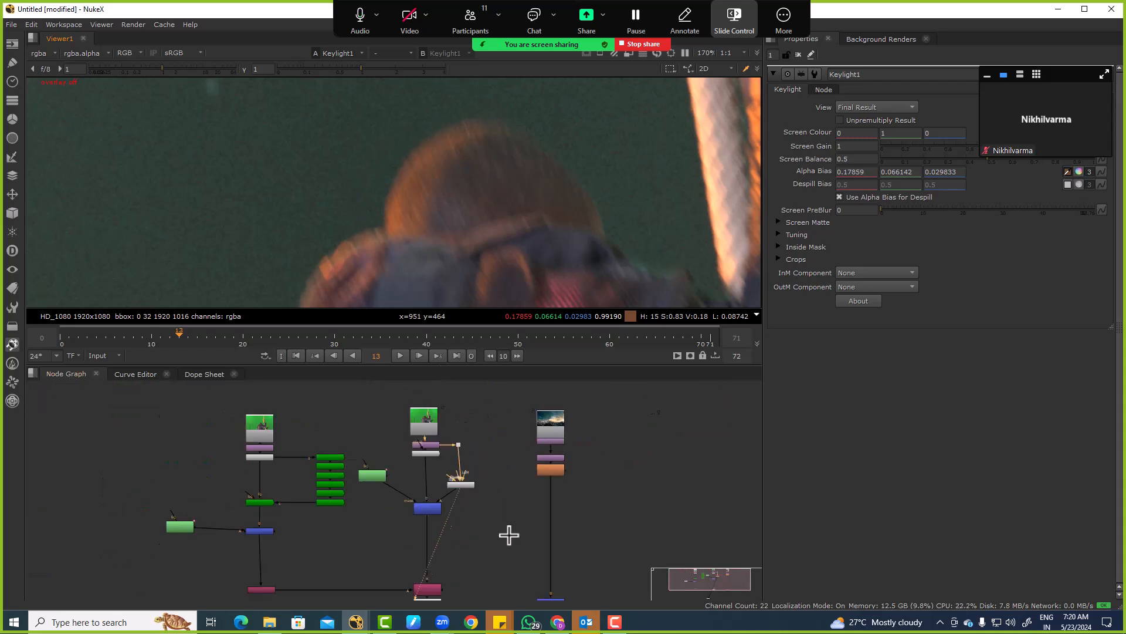
{"action": "left_click", "coordinate": [526, 496]}
{"action": "key", "text": "1"}
{"action": "scroll", "coordinate": [438, 249], "scroll_direction": "up", "scroll_amount": 3}
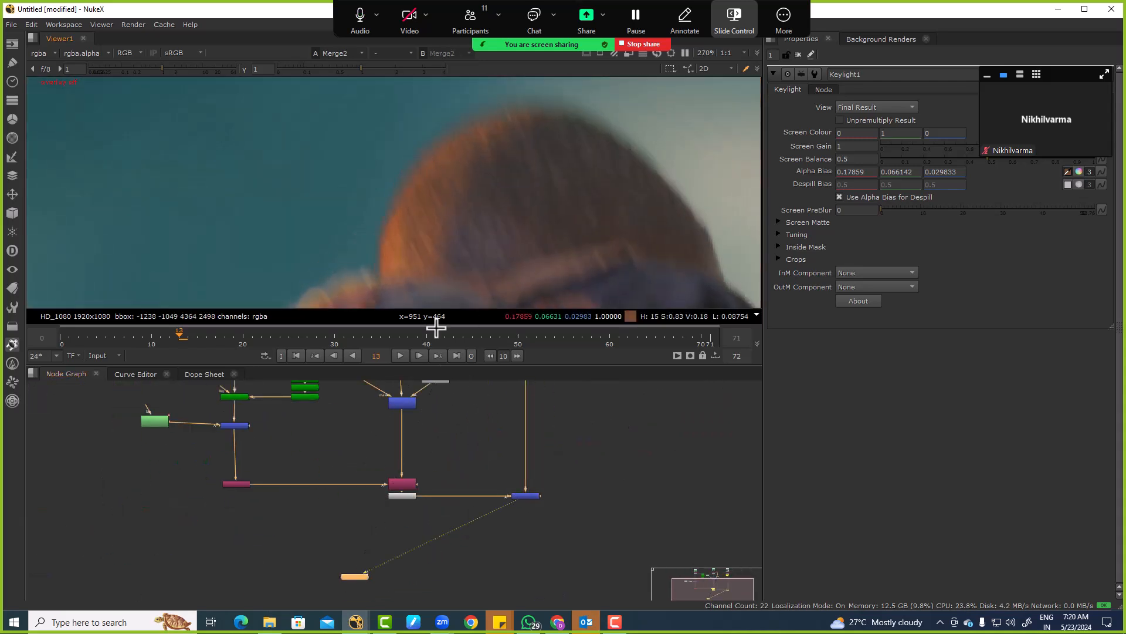
{"action": "scroll", "coordinate": [395, 420], "scroll_direction": "up", "scroll_amount": 3}
{"action": "left_click", "coordinate": [403, 394]}
{"action": "key", "text": "d"}
{"action": "key", "text": "d"}
{"action": "key", "text": "d"}
{"action": "key", "text": "d"}
{"action": "key", "text": "d"}
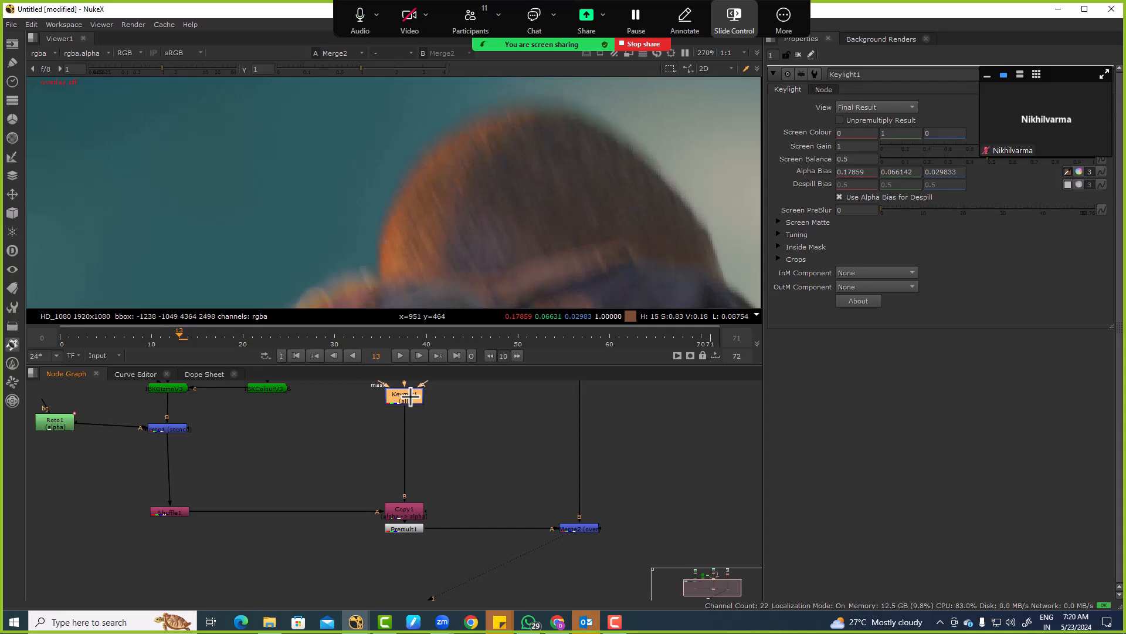
Examine the composite around the head's edge, in the full frame and along the figure's lower body.
{"action": "scroll", "coordinate": [526, 165], "scroll_direction": "down", "scroll_amount": 2}
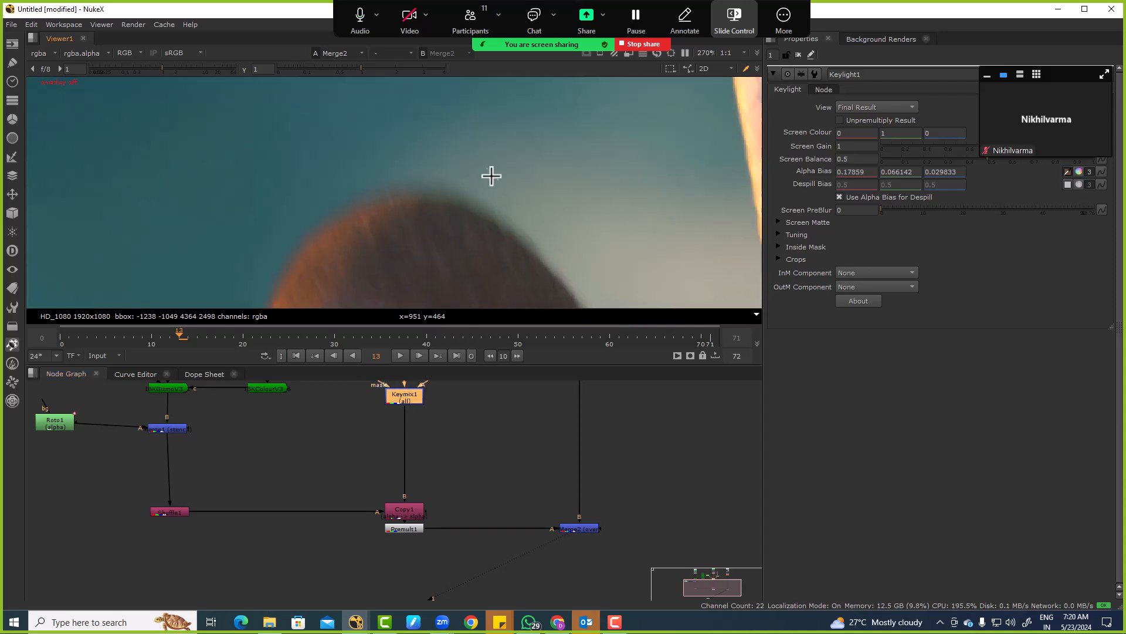
{"action": "scroll", "coordinate": [360, 227], "scroll_direction": "down", "scroll_amount": 2}
{"action": "scroll", "coordinate": [360, 227], "scroll_direction": "up", "scroll_amount": 3}
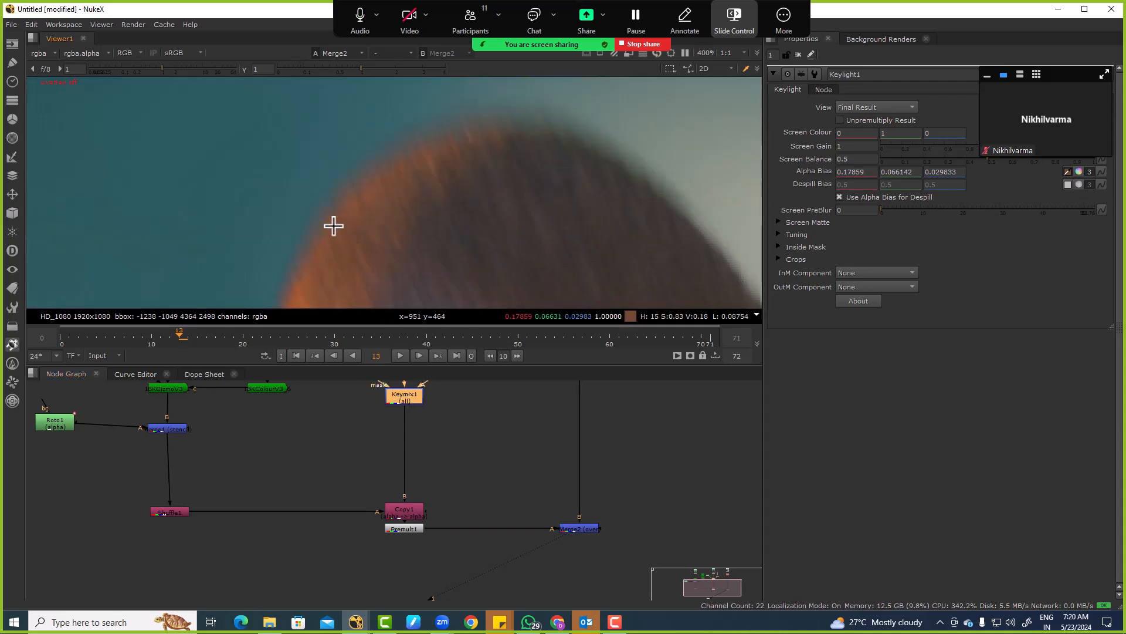
{"action": "scroll", "coordinate": [353, 171], "scroll_direction": "up", "scroll_amount": 2}
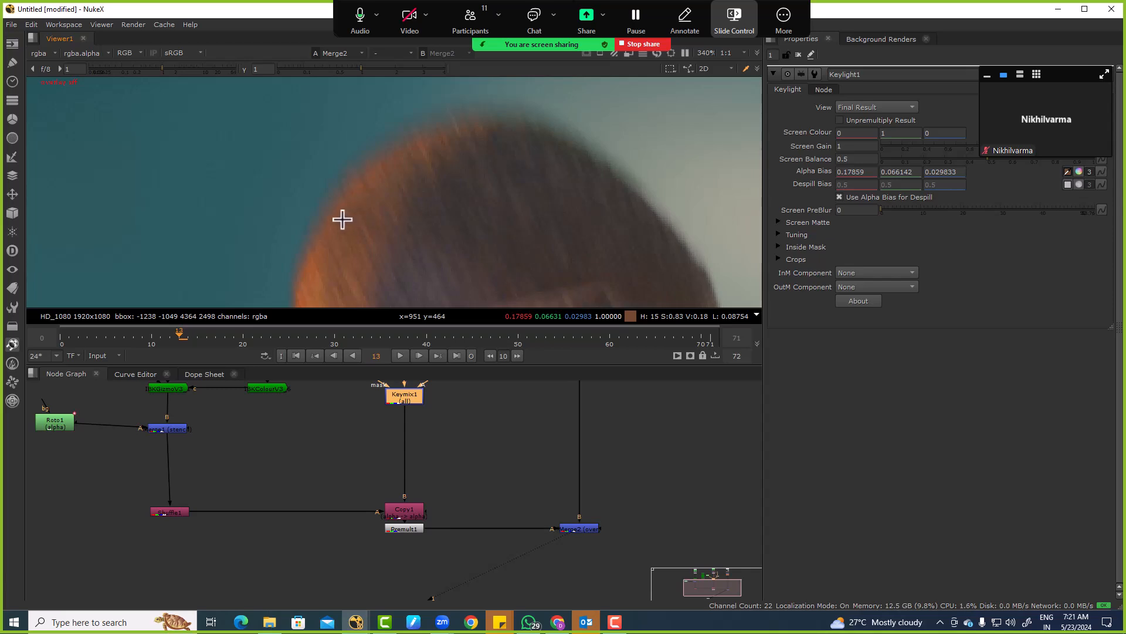
{"action": "key", "text": "f"}
{"action": "scroll", "coordinate": [398, 201], "scroll_direction": "up", "scroll_amount": 8}
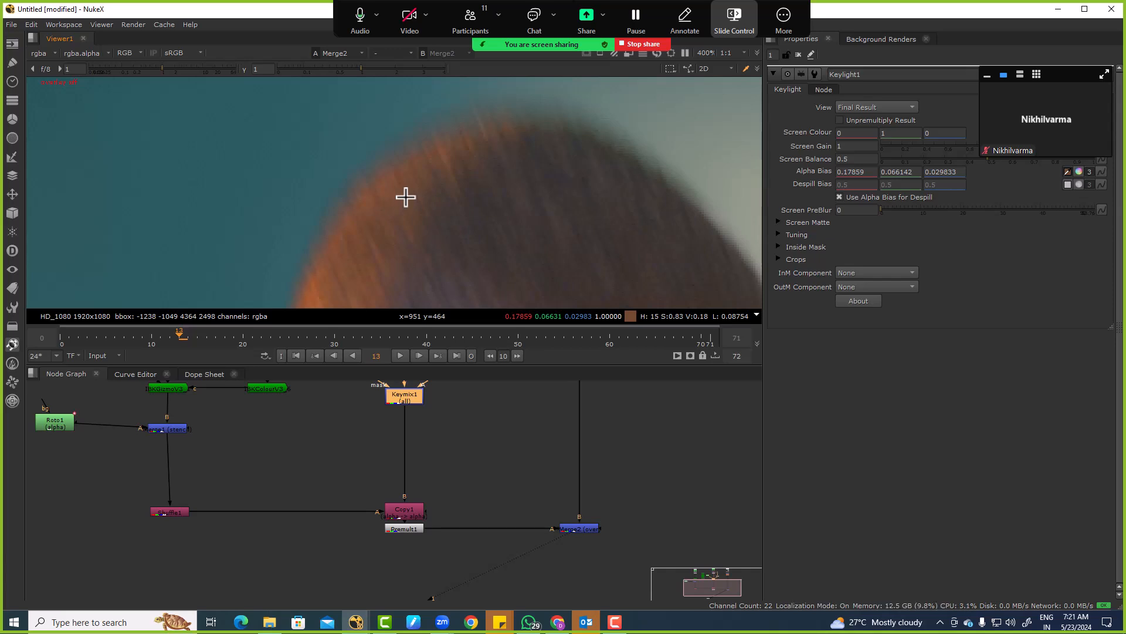
{"action": "key", "text": "f"}
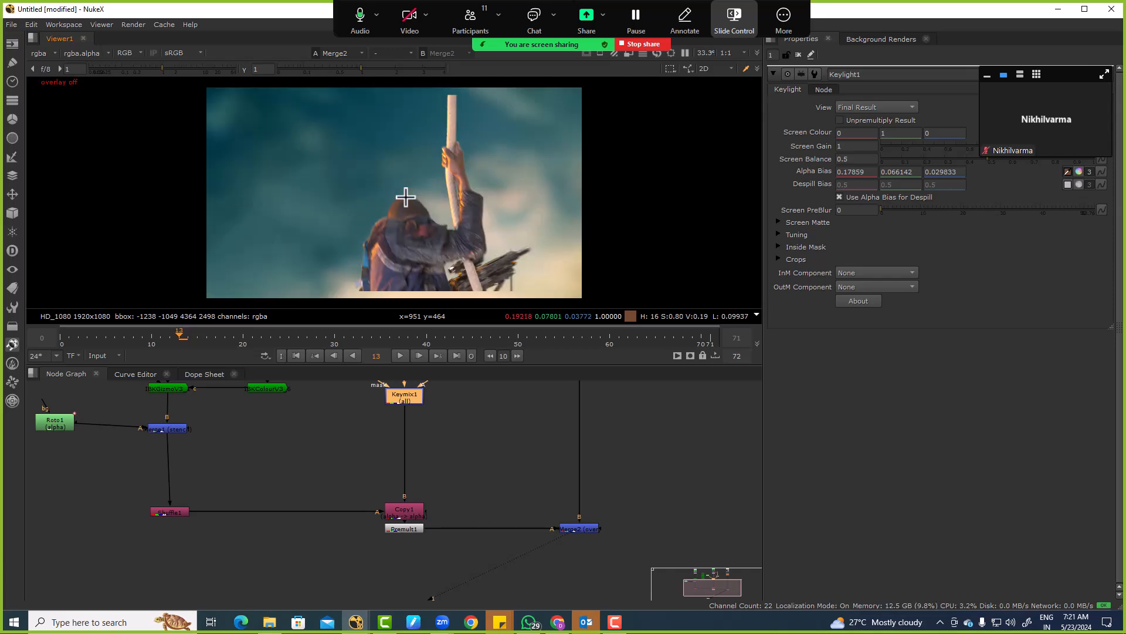
{"action": "scroll", "coordinate": [436, 218], "scroll_direction": "up", "scroll_amount": 10}
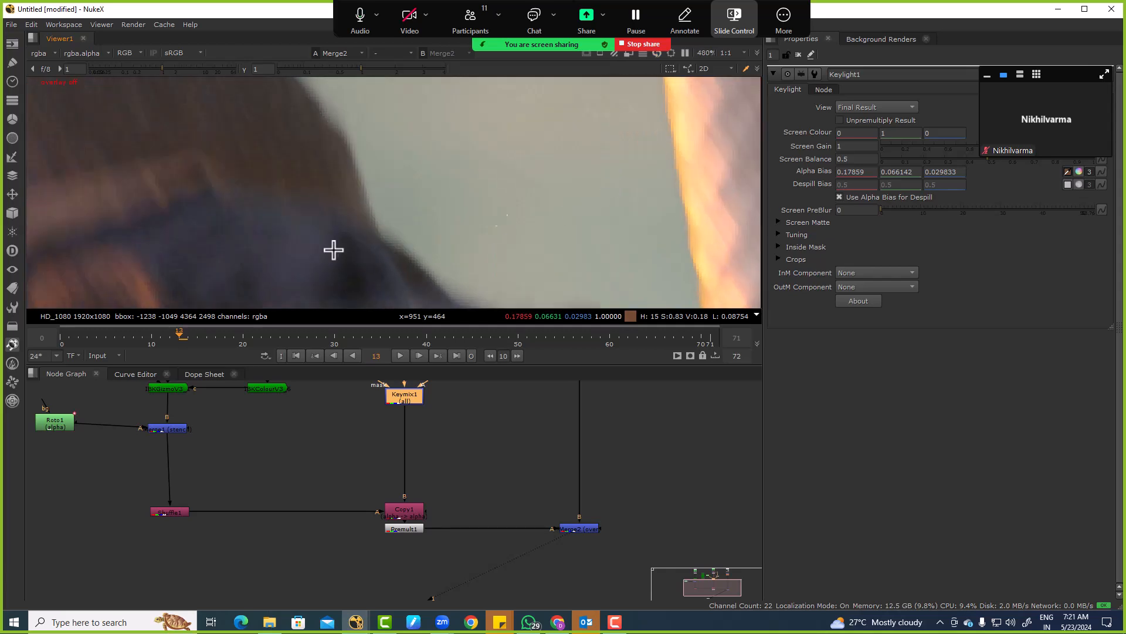
{"action": "scroll", "coordinate": [322, 211], "scroll_direction": "down", "scroll_amount": 4}
{"action": "scroll", "coordinate": [365, 168], "scroll_direction": "up", "scroll_amount": 2}
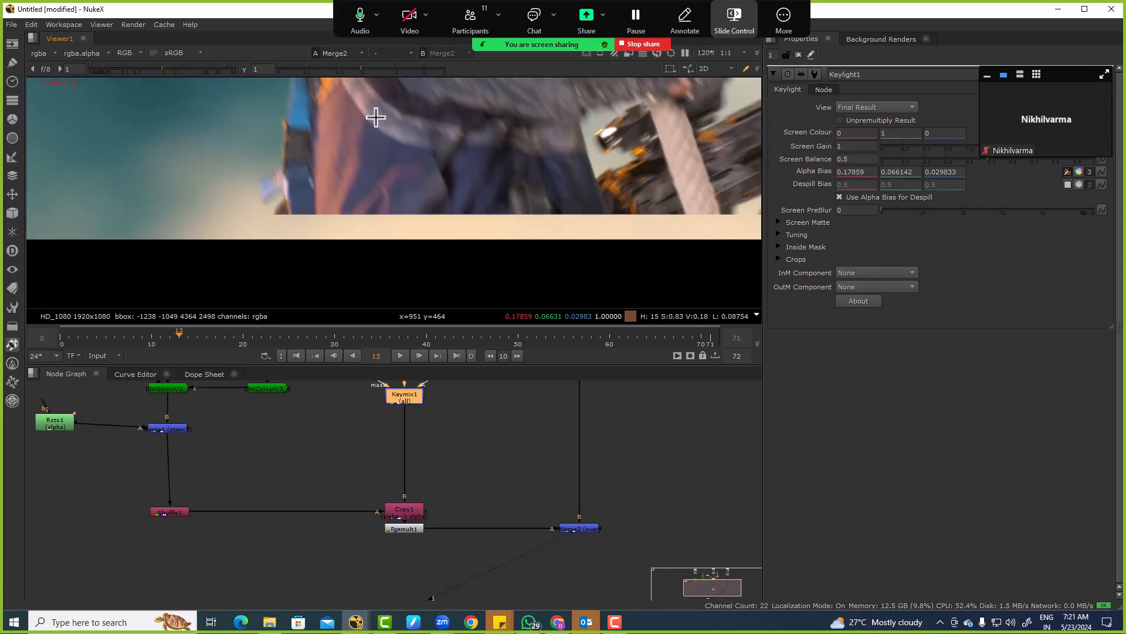
{"action": "scroll", "coordinate": [267, 220], "scroll_direction": "up", "scroll_amount": 3}
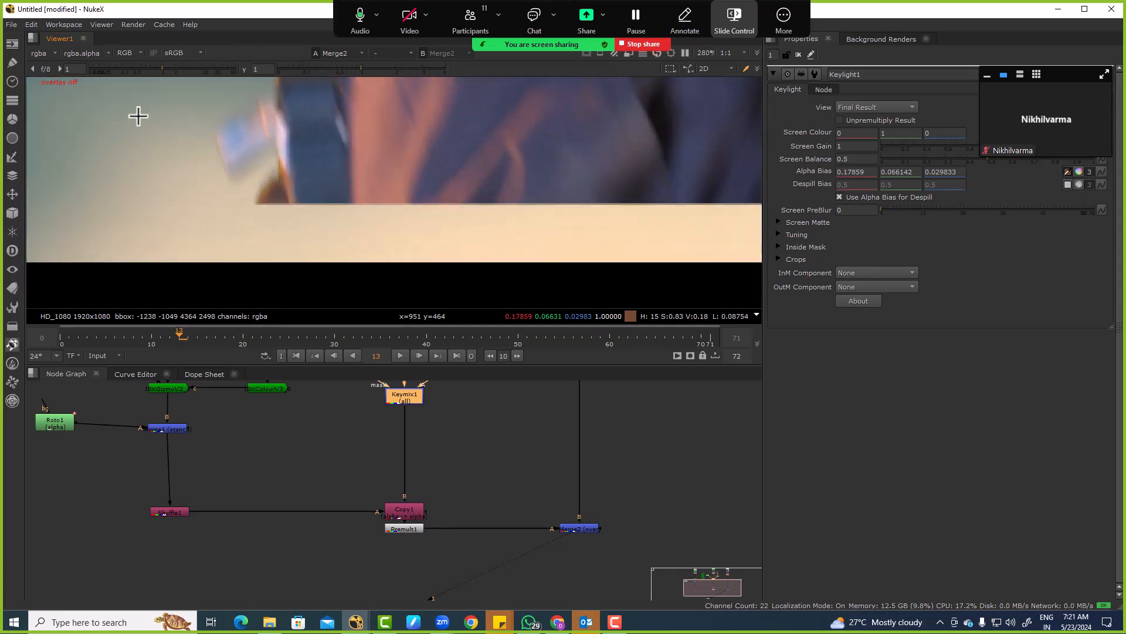
Disable the merge node that takes Roto1 as its A input in the matte branch.
{"action": "middle_click_drag", "start_coordinate": [367, 223], "coordinate": [335, 306]}
{"action": "middle_click_drag", "start_coordinate": [440, 422], "coordinate": [471, 456]}
{"action": "left_click", "coordinate": [199, 462]}
{"action": "key", "text": "d"}
{"action": "scroll", "coordinate": [269, 265], "scroll_direction": "down", "scroll_amount": 3}
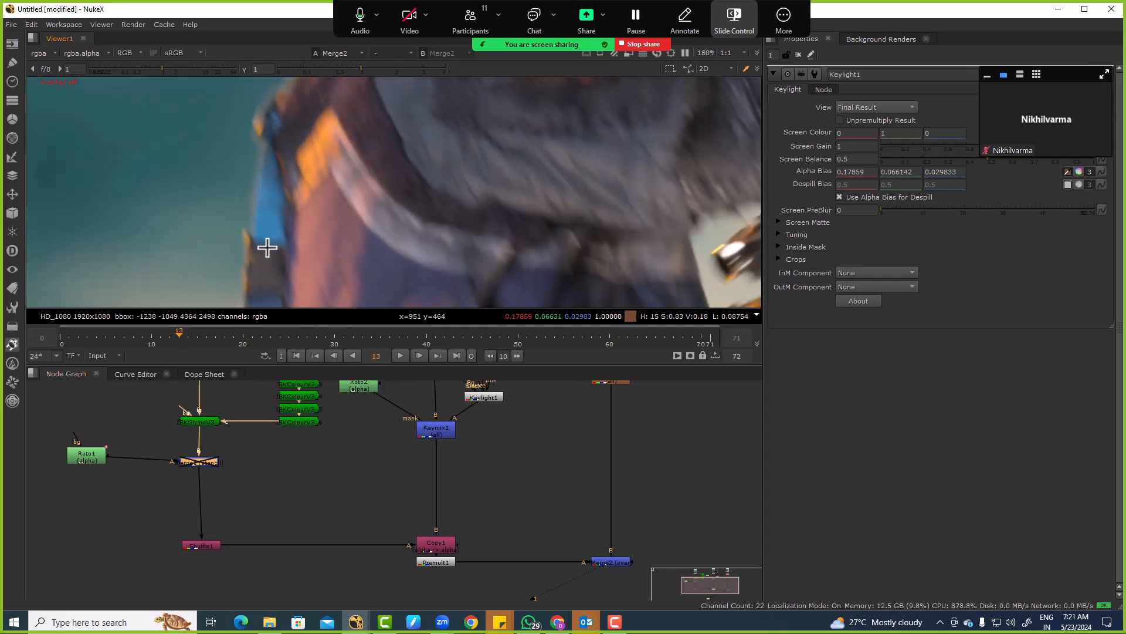
Examine the composite along the orange shoulder edge and open Roto2's settings.
{"action": "scroll", "coordinate": [284, 112], "scroll_direction": "down", "scroll_amount": 4}
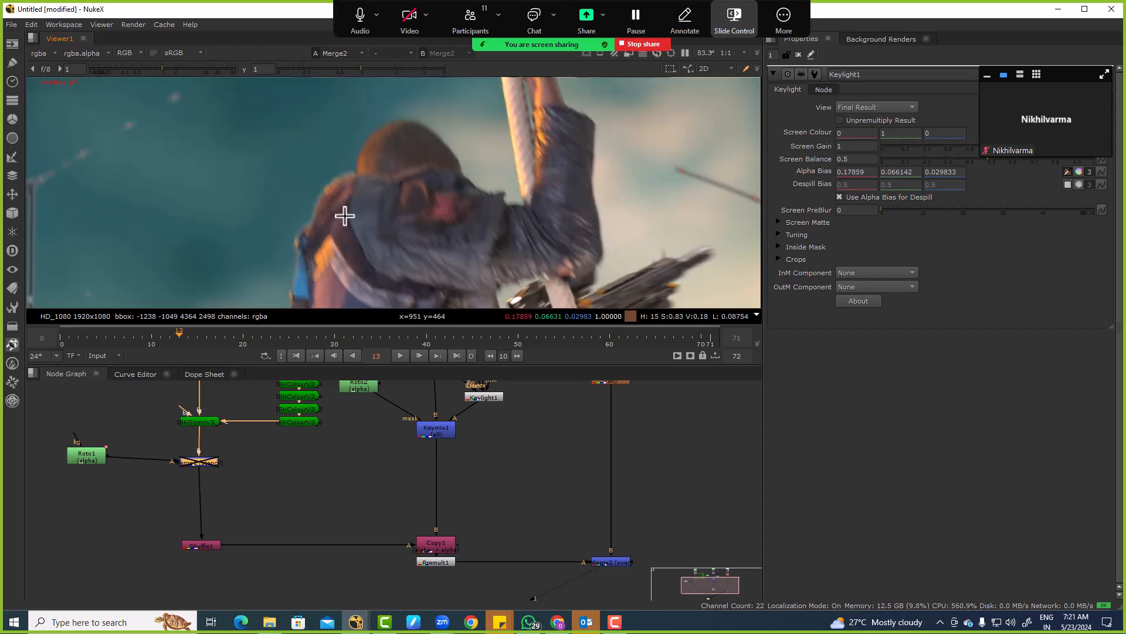
{"action": "scroll", "coordinate": [340, 223], "scroll_direction": "up", "scroll_amount": 6}
{"action": "scroll", "coordinate": [284, 234], "scroll_direction": "up", "scroll_amount": 4}
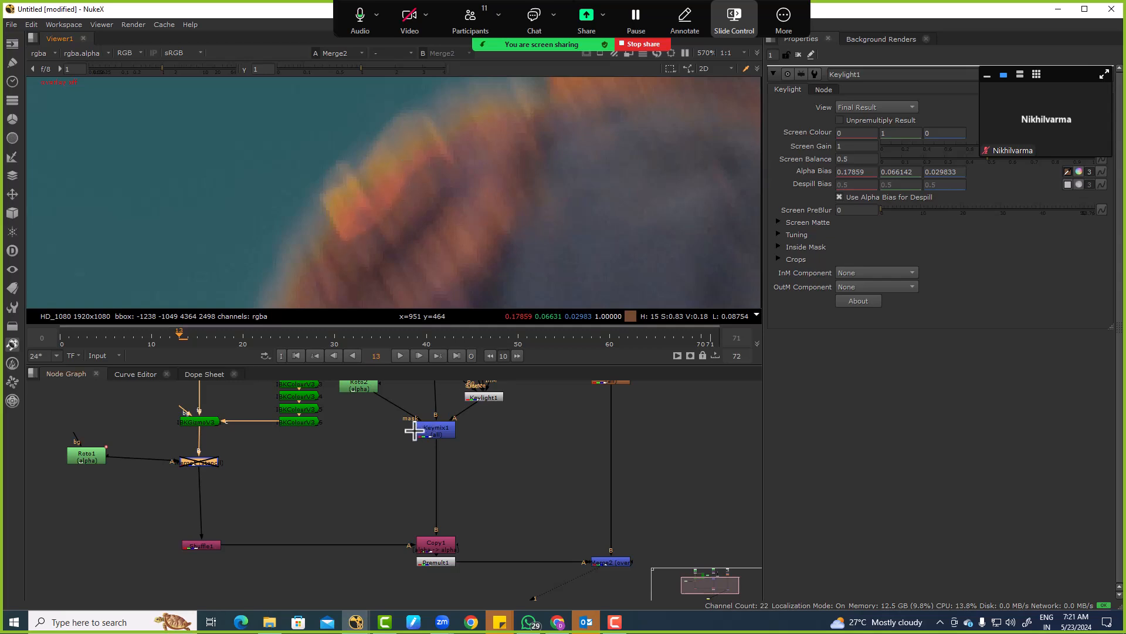
{"action": "scroll", "coordinate": [426, 430], "scroll_direction": "up", "scroll_amount": 3}
{"action": "left_click", "coordinate": [370, 430]}
{"action": "double_click", "coordinate": [370, 430]}
{"action": "scroll", "coordinate": [352, 243], "scroll_direction": "down", "scroll_amount": 6}
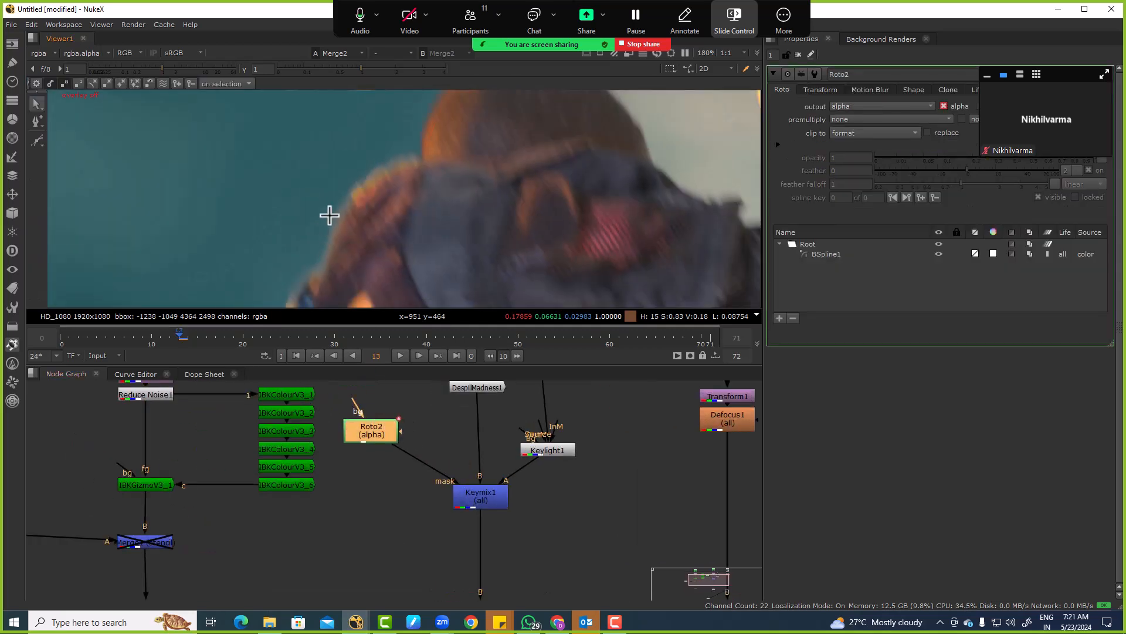
Draw a closed B-spline in Roto2 around the orange edge of the shoulder, with a feathered outer edge, and select all its points.
{"action": "right_click", "coordinate": [38, 139]}
{"action": "left_click", "coordinate": [69, 159]}
{"action": "scroll", "coordinate": [421, 141], "scroll_direction": "up", "scroll_amount": 2}
{"action": "left_click", "coordinate": [383, 128]}
{"action": "left_click", "coordinate": [412, 152]}
{"action": "left_click", "coordinate": [402, 186]}
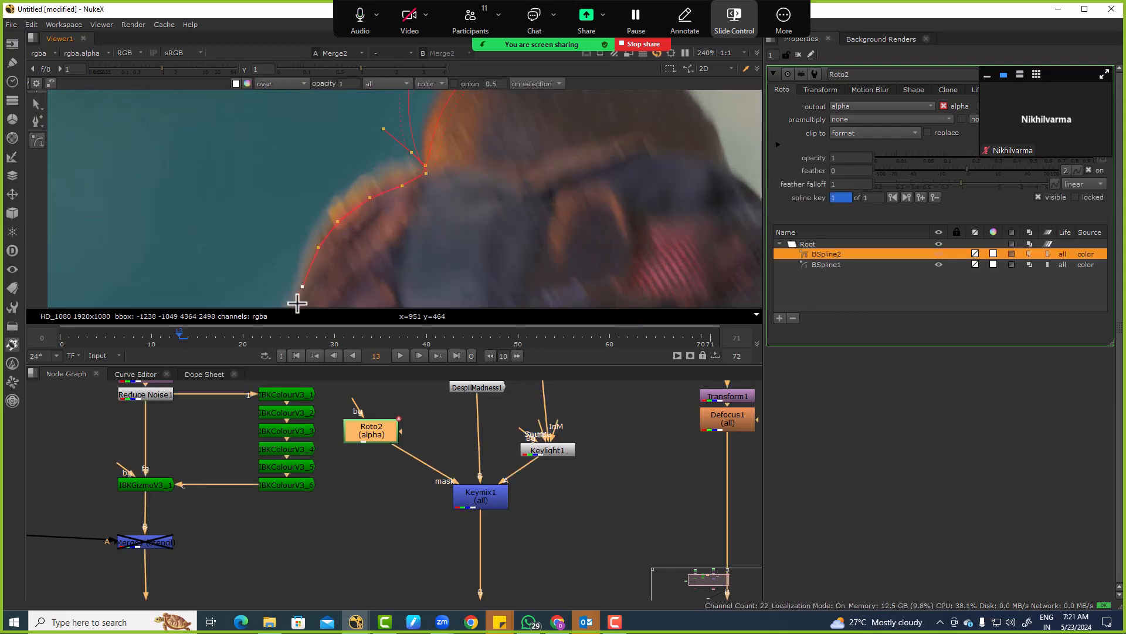
{"action": "scroll", "coordinate": [291, 295], "scroll_direction": "down", "scroll_amount": 1}
{"action": "middle_click_drag", "start_coordinate": [292, 295], "coordinate": [301, 209]}
{"action": "left_click", "coordinate": [339, 156]}
{"action": "left_click", "coordinate": [273, 177]}
{"action": "scroll", "coordinate": [311, 129], "scroll_direction": "down", "scroll_amount": 3}
{"action": "left_click", "coordinate": [304, 171]}
{"action": "left_click", "coordinate": [321, 147]}
{"action": "key", "text": "Return"}
{"action": "key", "text": "ctrl+a"}
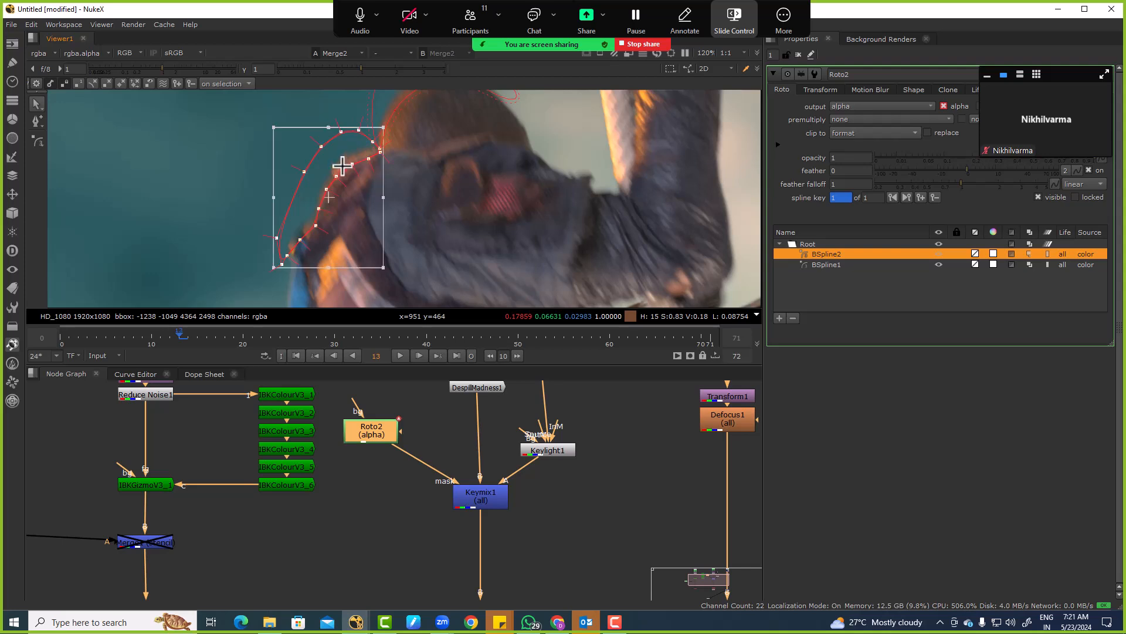
Toggle the roto overlay and examine the shoulder's edge up close.
{"action": "scroll", "coordinate": [345, 173], "scroll_direction": "up", "scroll_amount": 6}
{"action": "key", "text": "o"}
{"action": "scroll", "coordinate": [370, 188], "scroll_direction": "up", "scroll_amount": 3}
{"action": "key", "text": "o"}
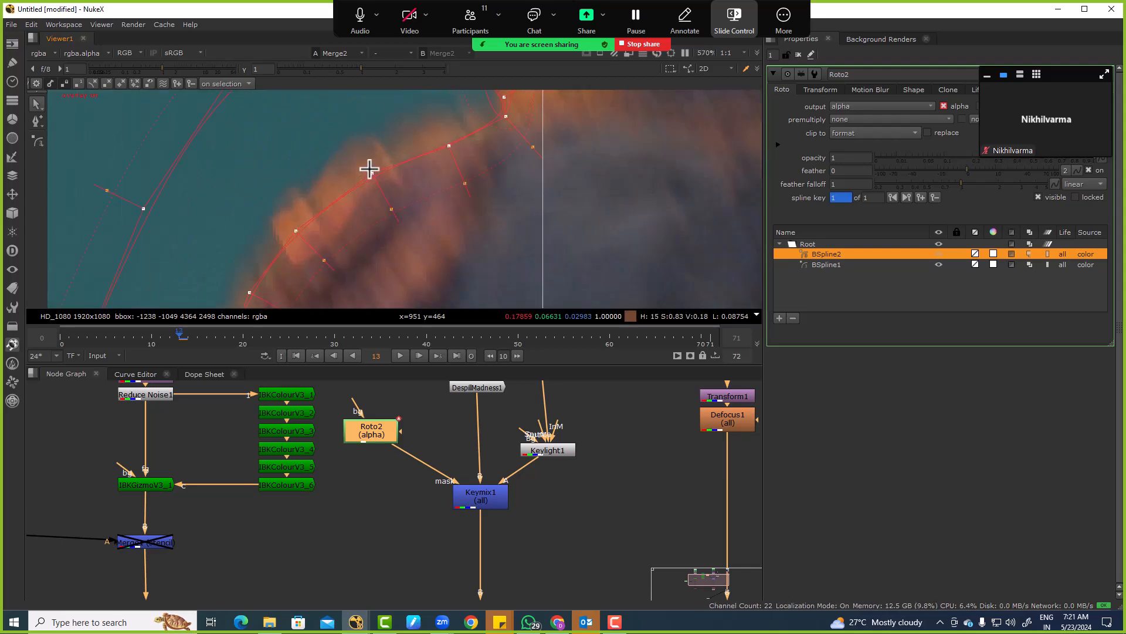
{"action": "middle_click_drag", "start_coordinate": [339, 164], "coordinate": [334, 176]}
{"action": "key", "text": "o"}
{"action": "scroll", "coordinate": [294, 254], "scroll_direction": "up", "scroll_amount": 2}
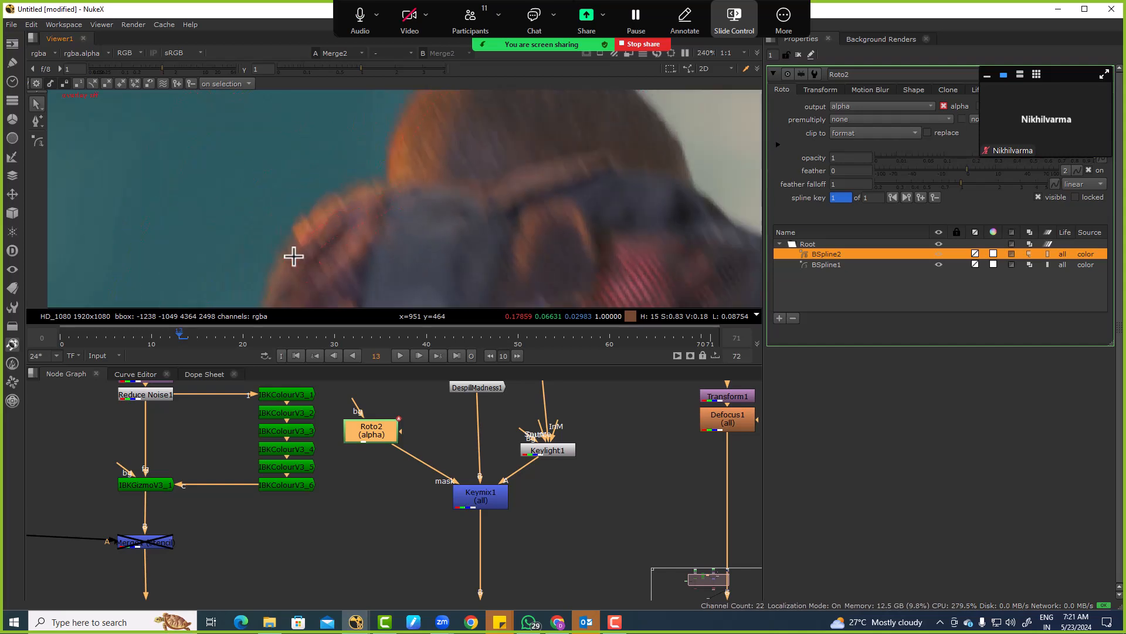
Resample Keylight1's Alpha Bias from the orange shoulder edge, settling on 0.353592, 0.124789, 0.053505.
{"action": "left_click", "coordinate": [550, 449]}
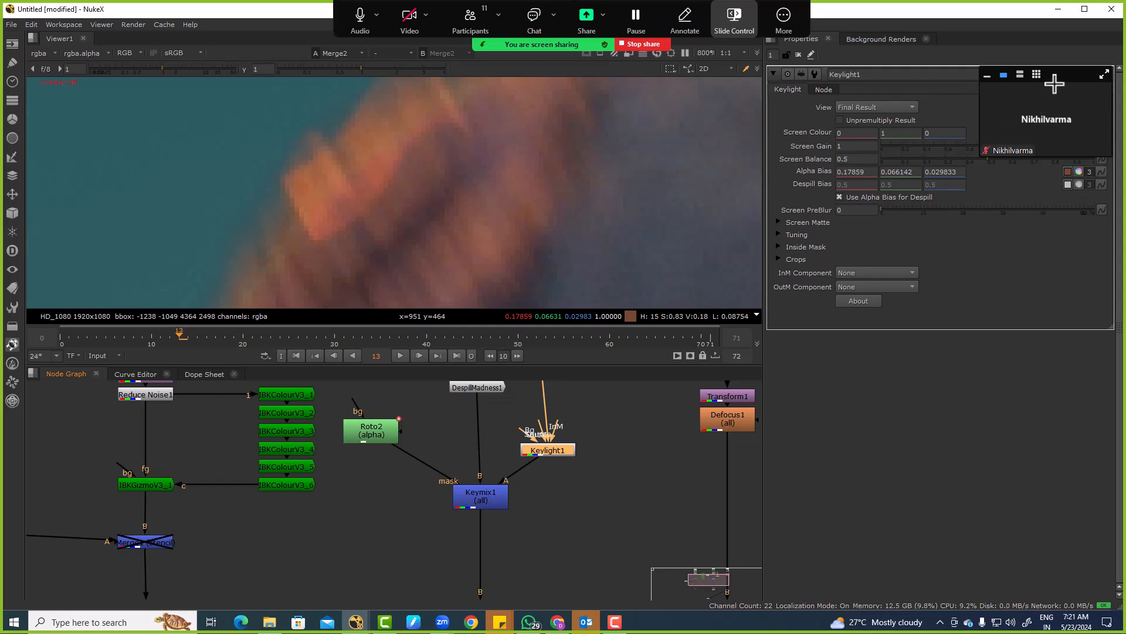
{"action": "left_click_drag", "start_coordinate": [1055, 82], "coordinate": [1037, 34]}
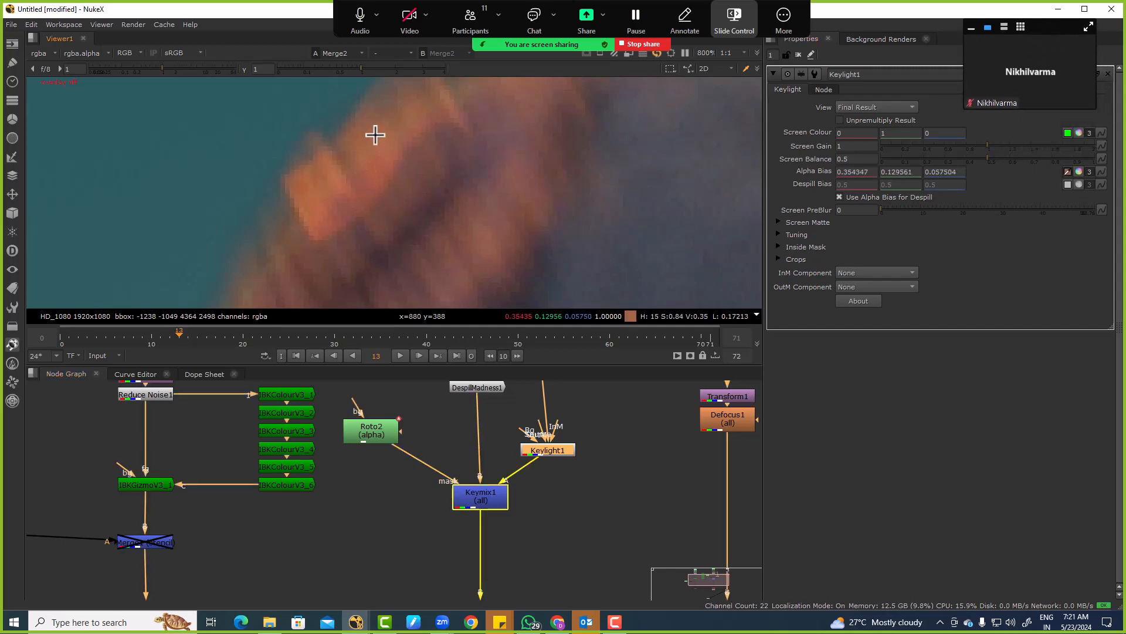
{"action": "left_click", "coordinate": [371, 173], "text": "ctrl"}
{"action": "scroll", "coordinate": [382, 183], "scroll_direction": "down", "scroll_amount": 5}
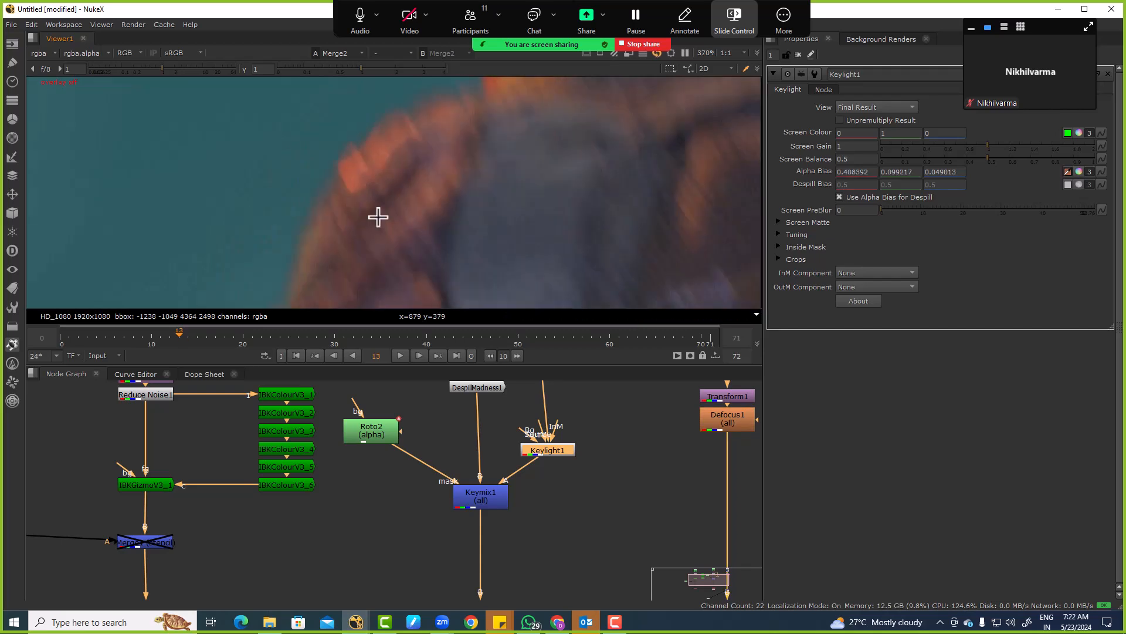
{"action": "scroll", "coordinate": [439, 110], "scroll_direction": "up", "scroll_amount": 3}
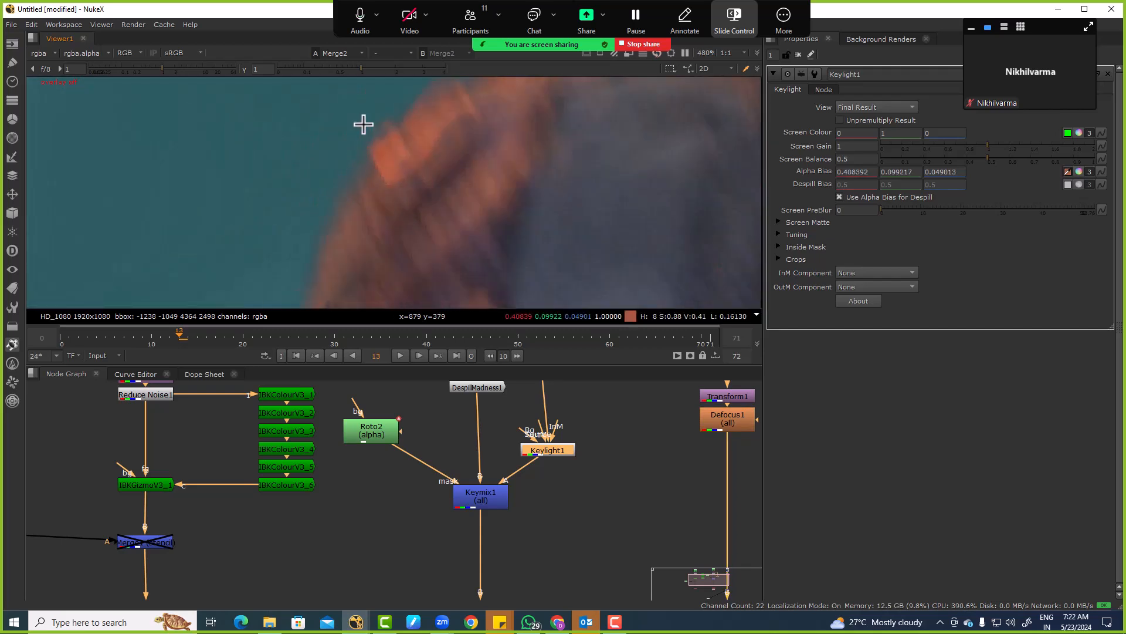
{"action": "left_click", "coordinate": [462, 178], "text": "ctrl"}
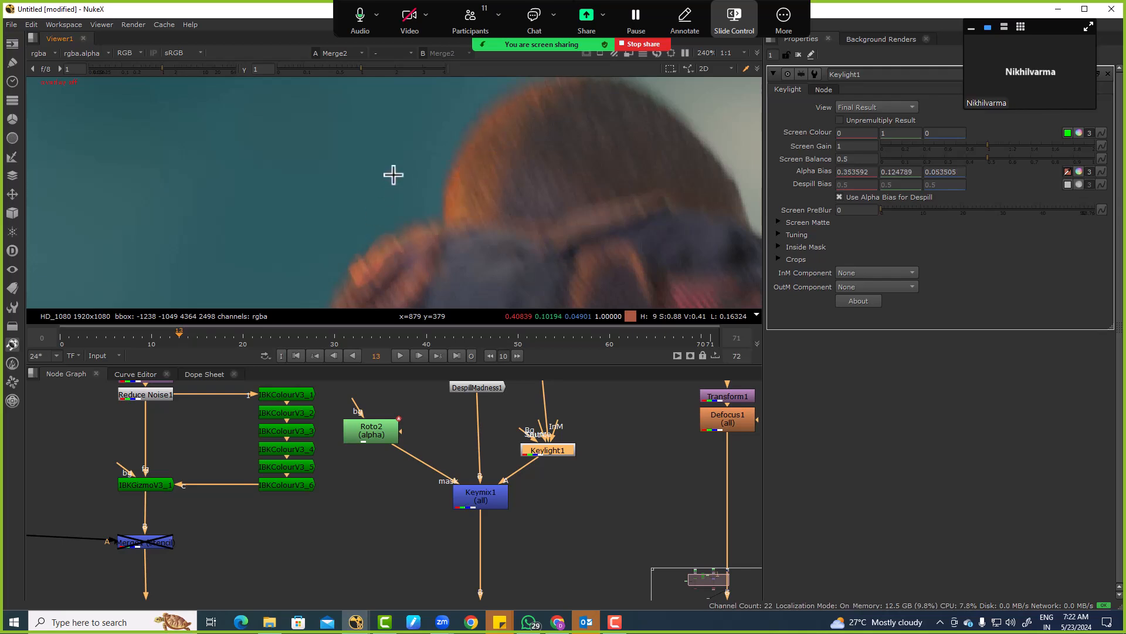
Cut the shoulder shape BSpline2 out of Roto2.
{"action": "double_click", "coordinate": [370, 428]}
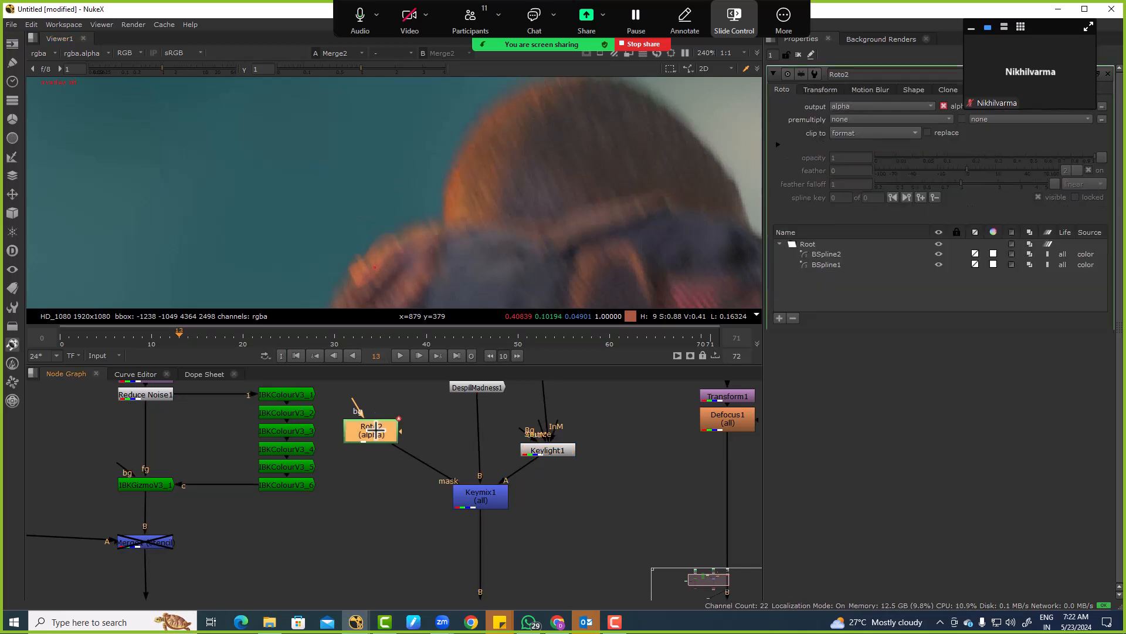
{"action": "right_click", "coordinate": [866, 249]}
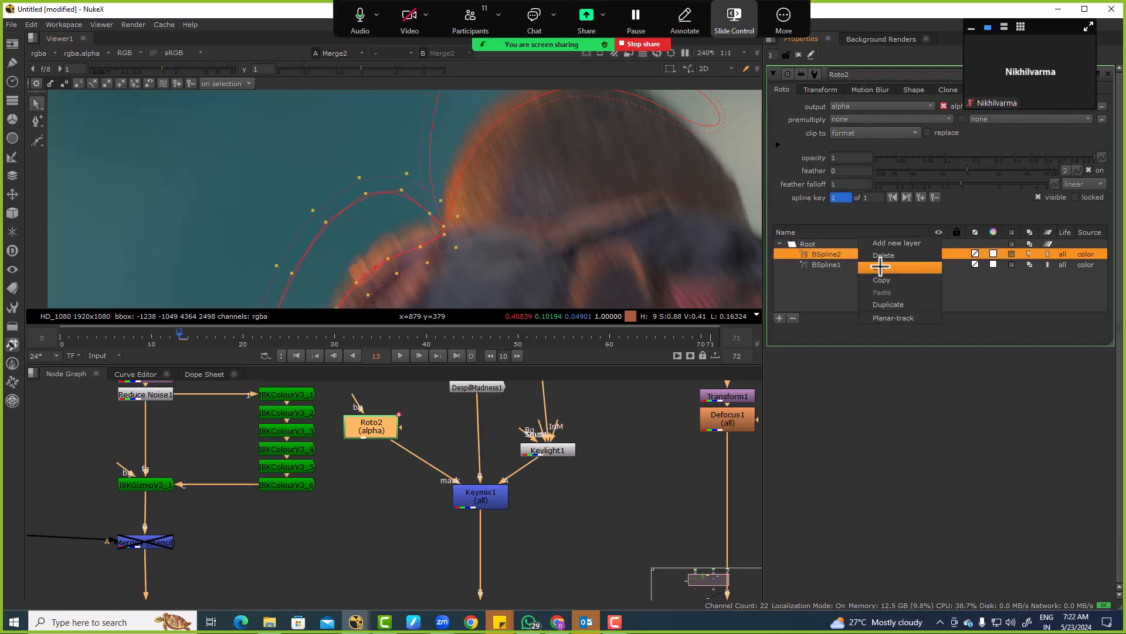
{"action": "left_click", "coordinate": [880, 276]}
Add a second Keylight node below Keylight1 and connect its Source to the plate that feeds Keylight1.
{"action": "middle_click_drag", "start_coordinate": [543, 545], "coordinate": [528, 433]}
{"action": "scroll", "coordinate": [527, 490], "scroll_direction": "down", "scroll_amount": 3}
{"action": "key", "text": "Tab"}
{"action": "type", "text": "keyli"}
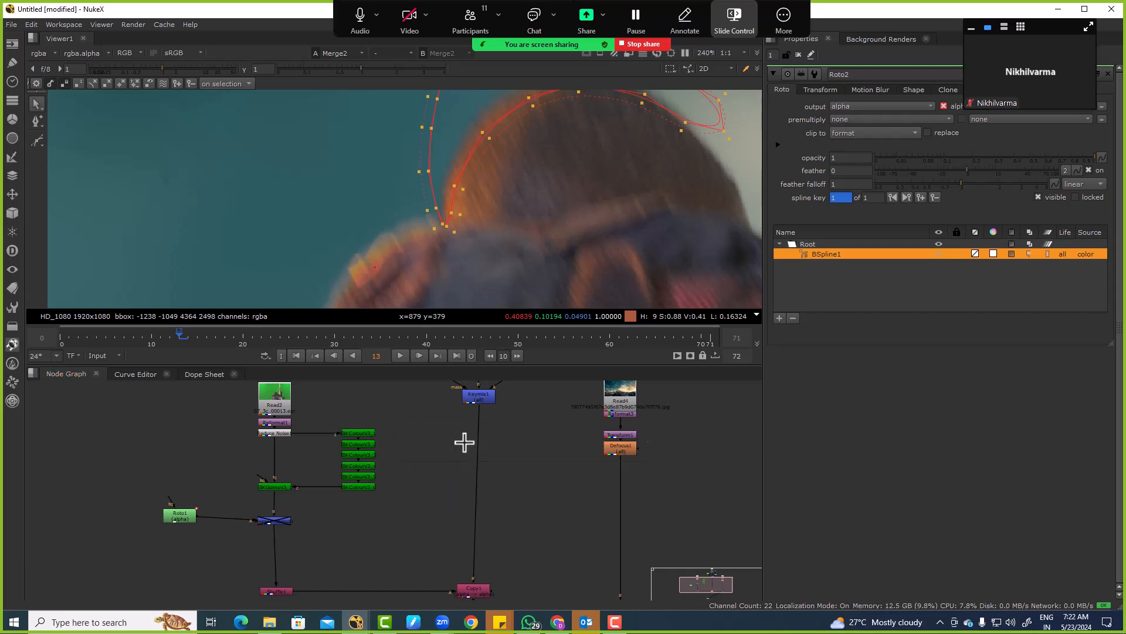
{"action": "left_click", "coordinate": [457, 443]}
{"action": "left_click_drag", "start_coordinate": [527, 482], "coordinate": [500, 388]}
{"action": "scroll", "coordinate": [459, 455], "scroll_direction": "up", "scroll_amount": 2}
Create a new Roto node beside the main branch and paste the cut shoulder shape into its Root layer.
{"action": "left_click", "coordinate": [414, 515]}
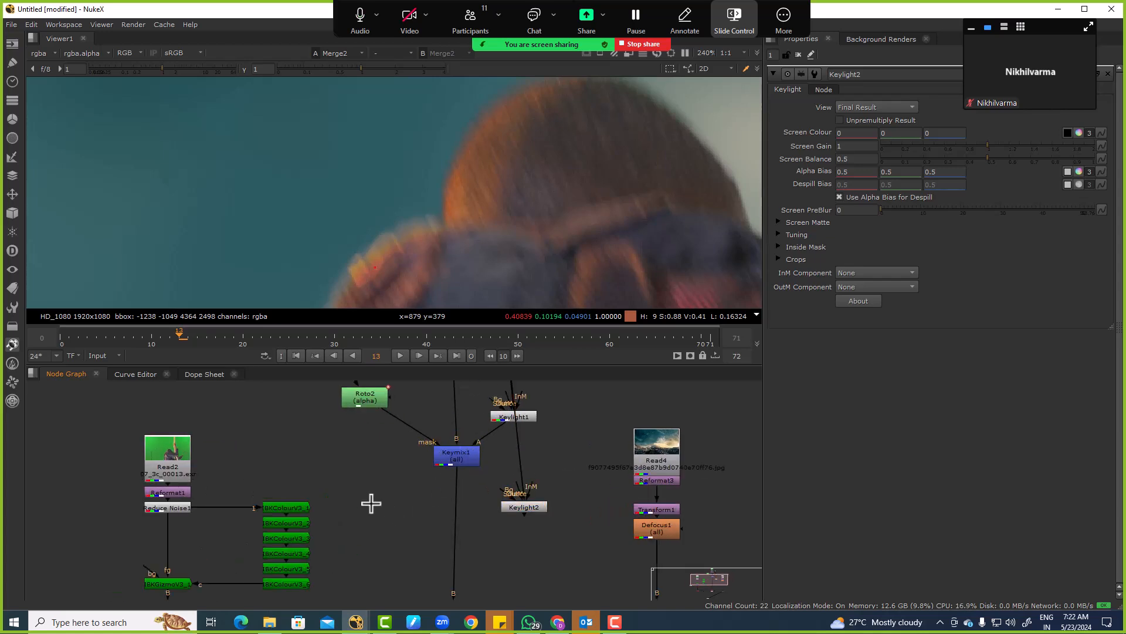
{"action": "key", "text": "o"}
{"action": "left_click", "coordinate": [809, 244]}
{"action": "right_click", "coordinate": [810, 245]}
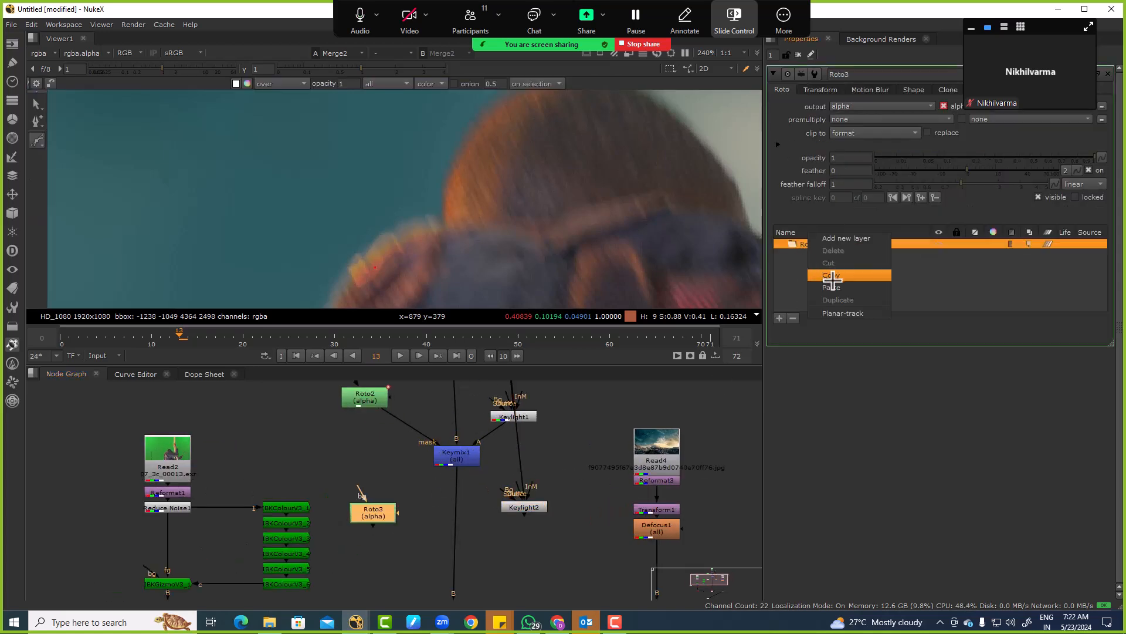
{"action": "left_click", "coordinate": [833, 293]}
Duplicate Keymix1 below itself in the main branch, with Keylight2 as the A input and Roto3 as the mask.
{"action": "scroll", "coordinate": [398, 559], "scroll_direction": "up", "scroll_amount": 2}
{"action": "left_click", "coordinate": [479, 410]}
{"action": "key", "text": "ctrl+c"}
{"action": "key", "text": "ctrl+v"}
{"action": "left_click_drag", "start_coordinate": [467, 487], "coordinate": [557, 484]}
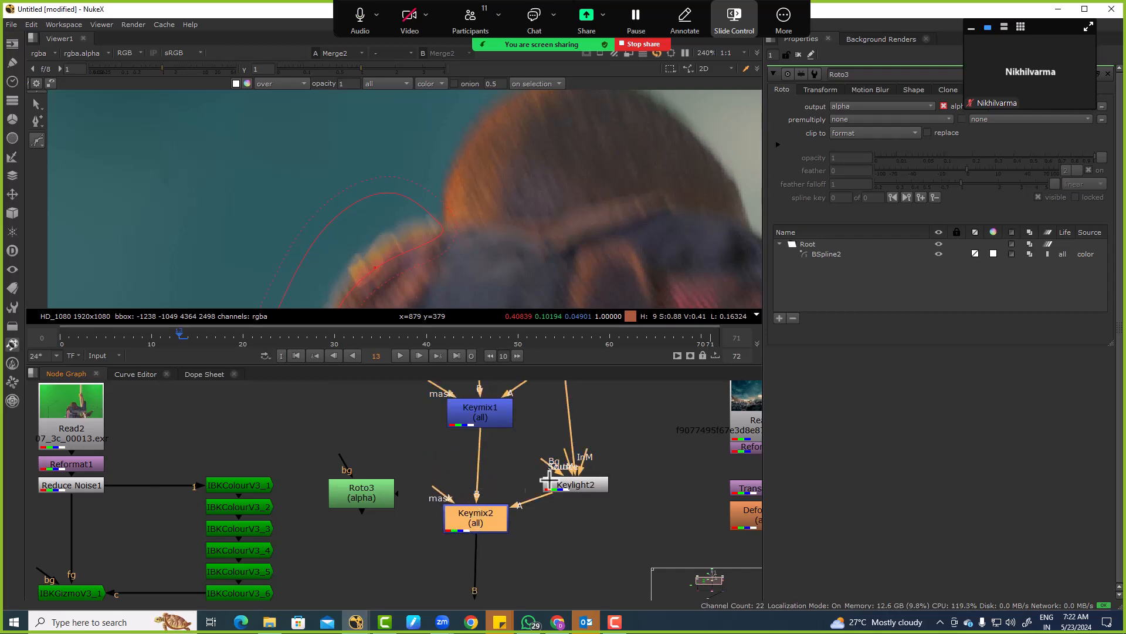
{"action": "scroll", "coordinate": [439, 492], "scroll_direction": "down", "scroll_amount": 5}
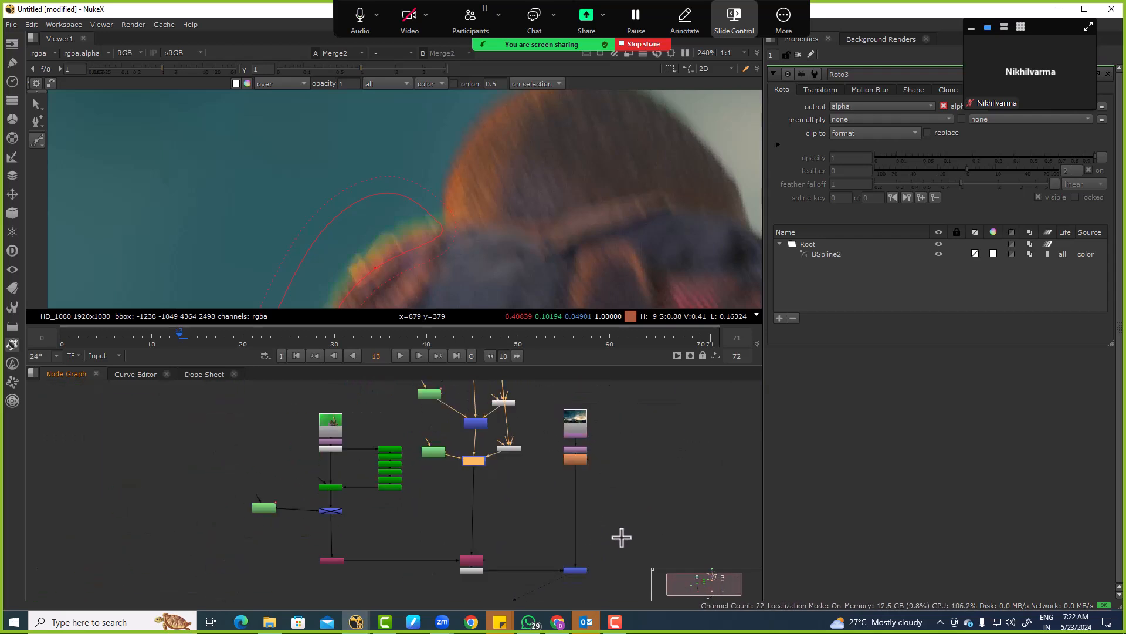
Set Keylight2's Screen Colour to pure green, 0, 1, 0.
{"action": "scroll", "coordinate": [479, 450], "scroll_direction": "up", "scroll_amount": 3}
{"action": "double_click", "coordinate": [538, 447]}
{"action": "scroll", "coordinate": [425, 239], "scroll_direction": "up", "scroll_amount": 3}
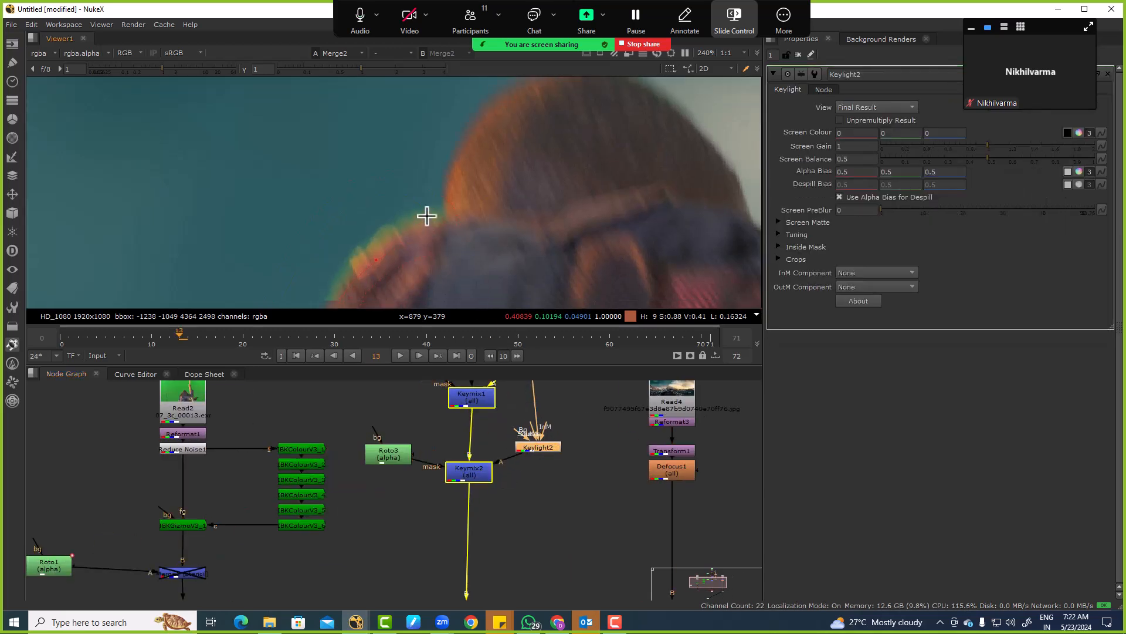
{"action": "scroll", "coordinate": [398, 170], "scroll_direction": "up", "scroll_amount": 1}
{"action": "left_click", "coordinate": [898, 133]}
{"action": "type", "text": "1"}
{"action": "key", "text": "Return"}
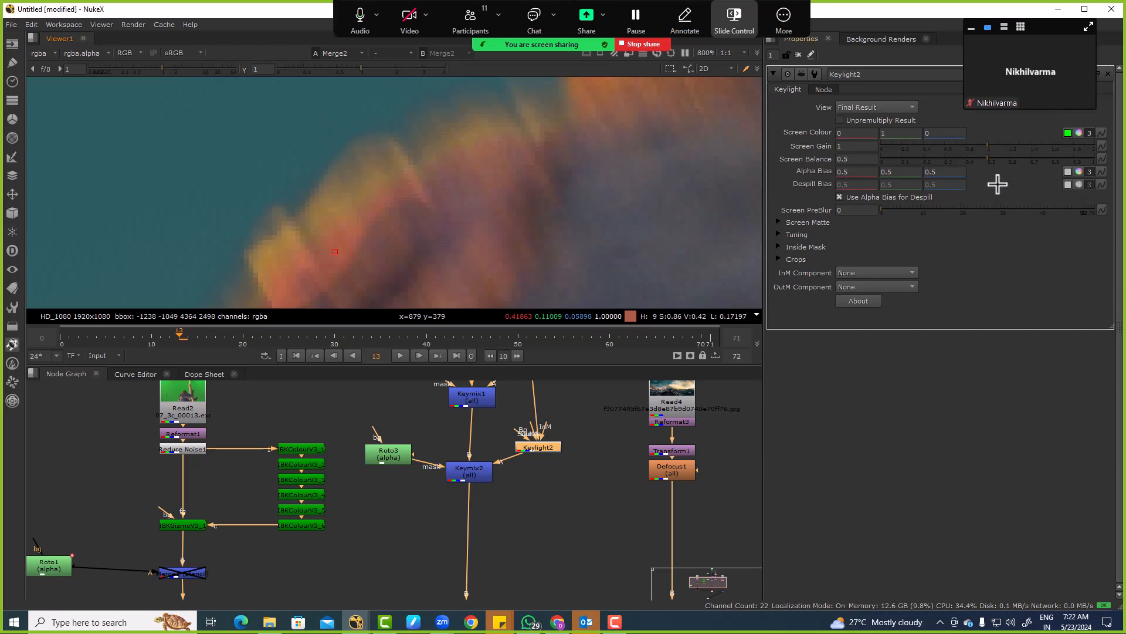
Sample Keylight2's Alpha Bias from the orange shoulder edge, settling on 0.223316, 0.082736, 0.062323.
{"action": "left_click", "coordinate": [1068, 171]}
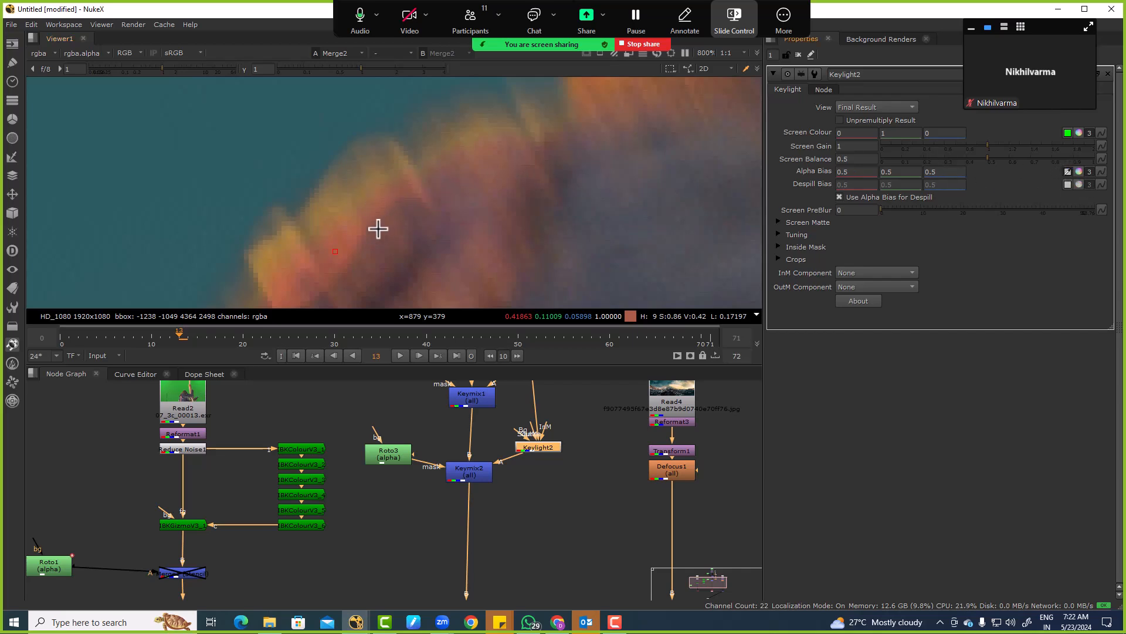
{"action": "left_click", "coordinate": [379, 206], "text": "ctrl"}
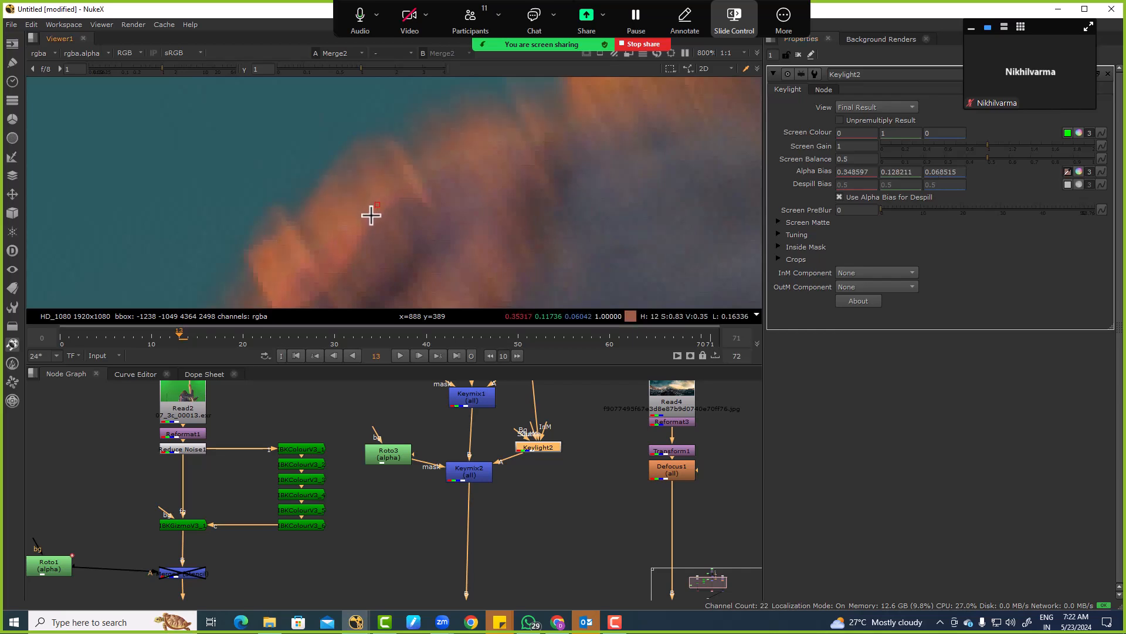
{"action": "left_click", "coordinate": [377, 213], "text": "ctrl"}
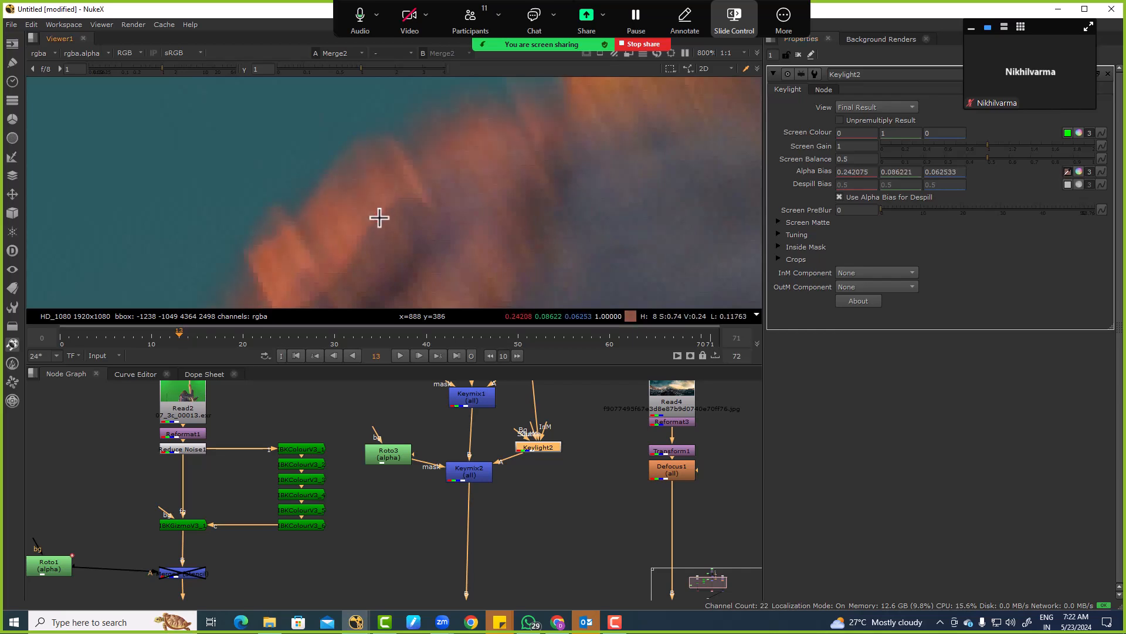
{"action": "scroll", "coordinate": [388, 211], "scroll_direction": "down", "scroll_amount": 5}
{"action": "left_click", "coordinate": [435, 174], "text": "ctrl"}
Straighten Keymix2 under Keymix1 and view the shoulder correction in the full-frame composite.
{"action": "left_click_drag", "start_coordinate": [481, 469], "coordinate": [484, 469]}
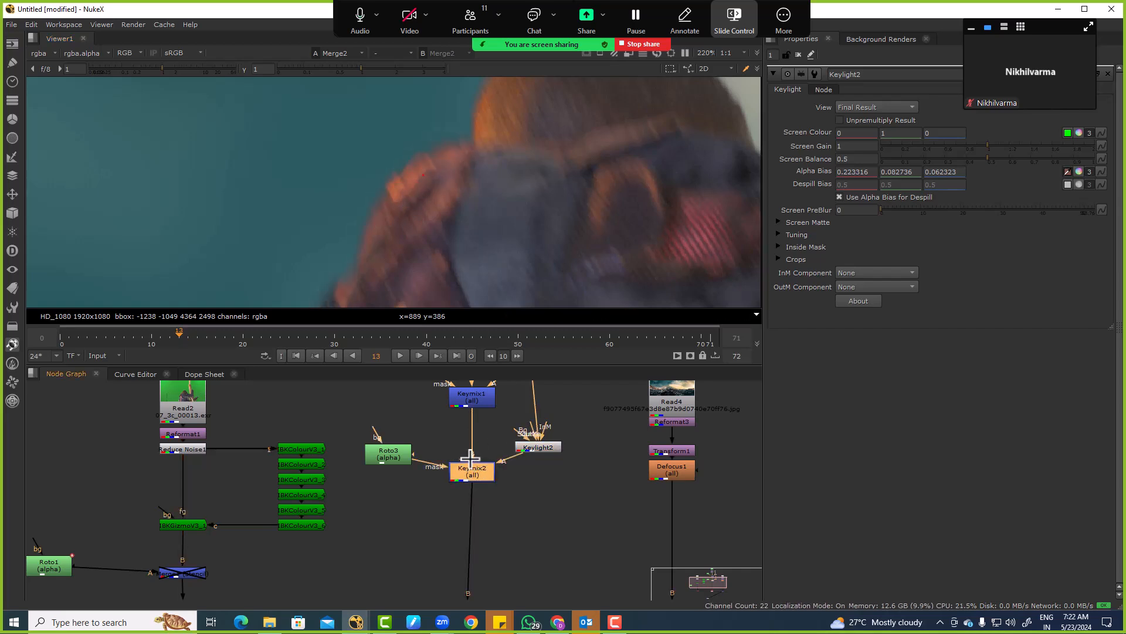
{"action": "scroll", "coordinate": [430, 192], "scroll_direction": "down", "scroll_amount": 2}
{"action": "scroll", "coordinate": [434, 196], "scroll_direction": "down", "scroll_amount": 4}
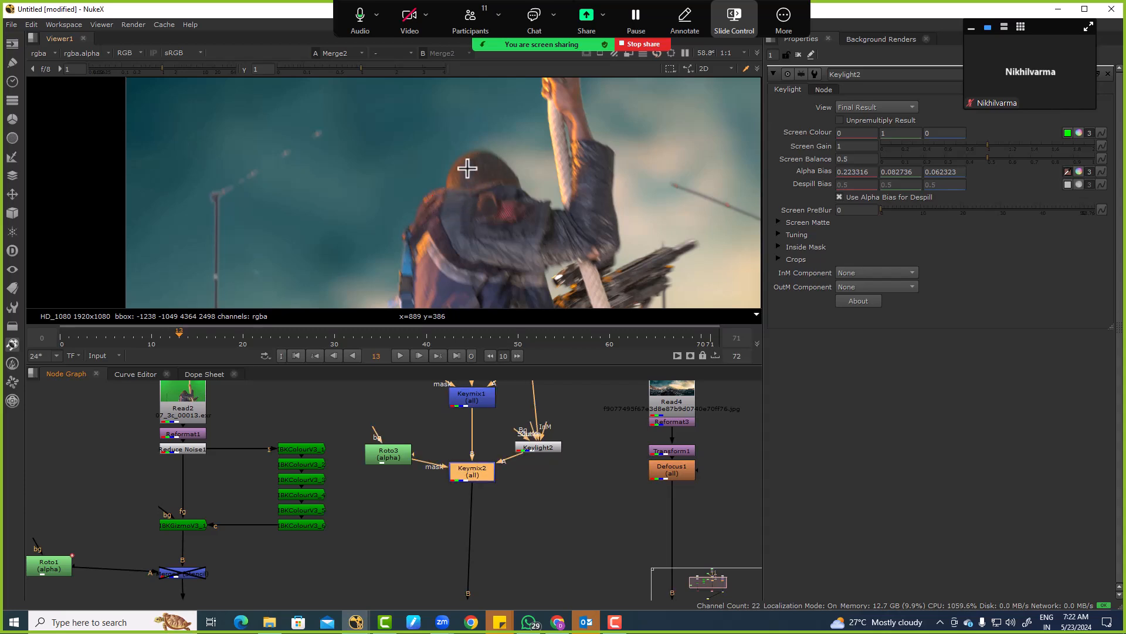
{"action": "scroll", "coordinate": [468, 169], "scroll_direction": "down", "scroll_amount": 2}
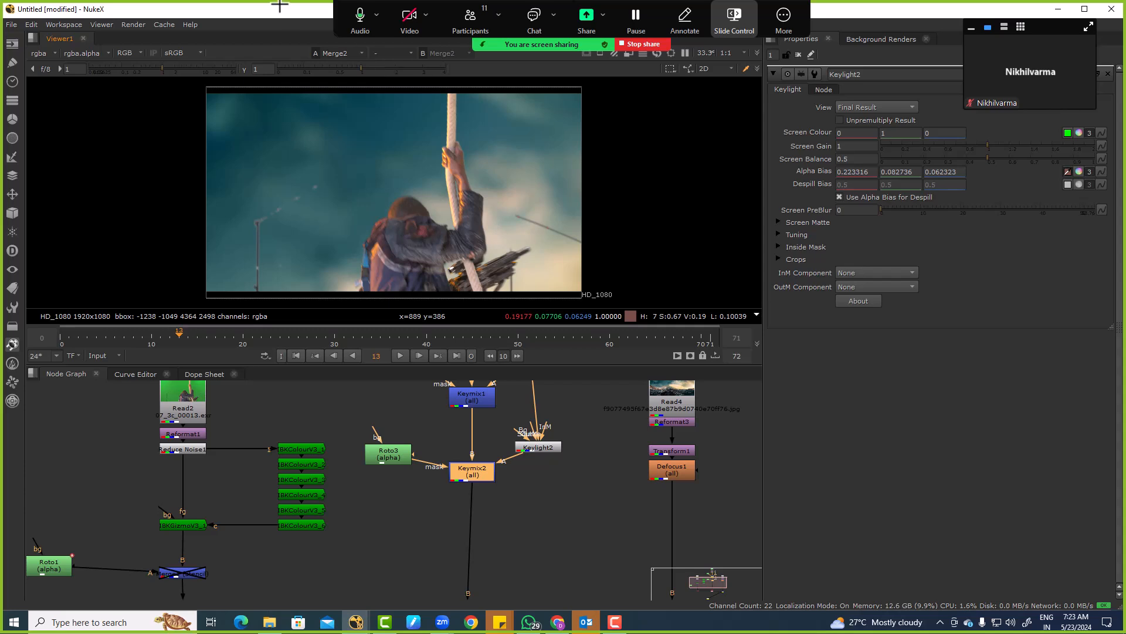
Select the whole keying node tree and examine the composite's edges around the head and shoulder.
{"action": "scroll", "coordinate": [352, 531], "scroll_direction": "down", "scroll_amount": 5}
{"action": "left_click_drag", "start_coordinate": [264, 385], "coordinate": [516, 581]}
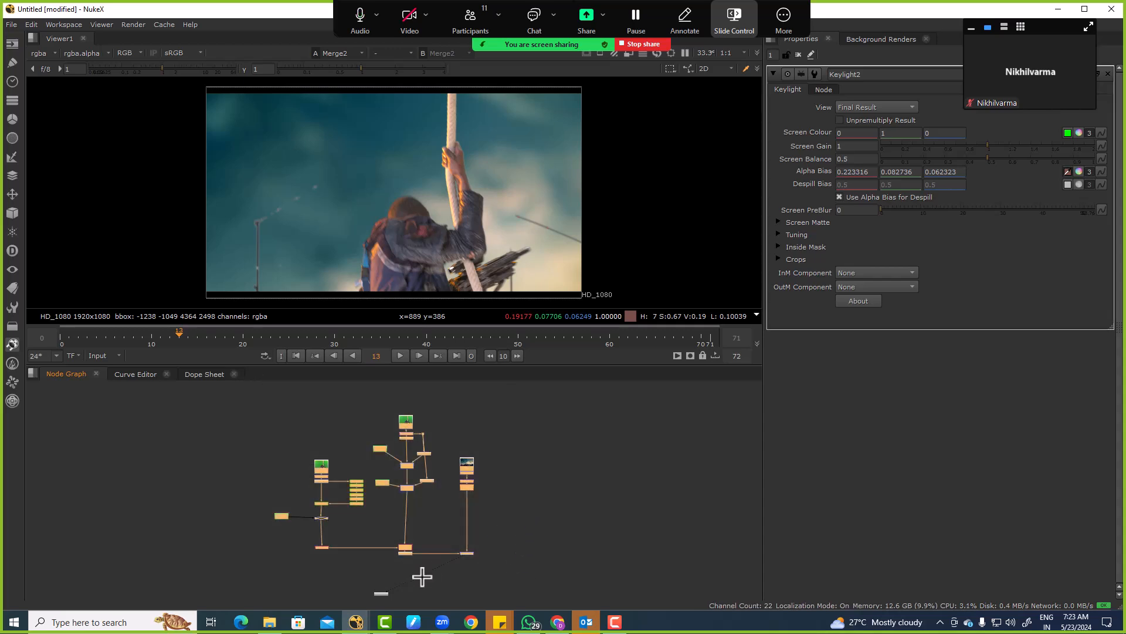
{"action": "scroll", "coordinate": [397, 193], "scroll_direction": "up", "scroll_amount": 15}
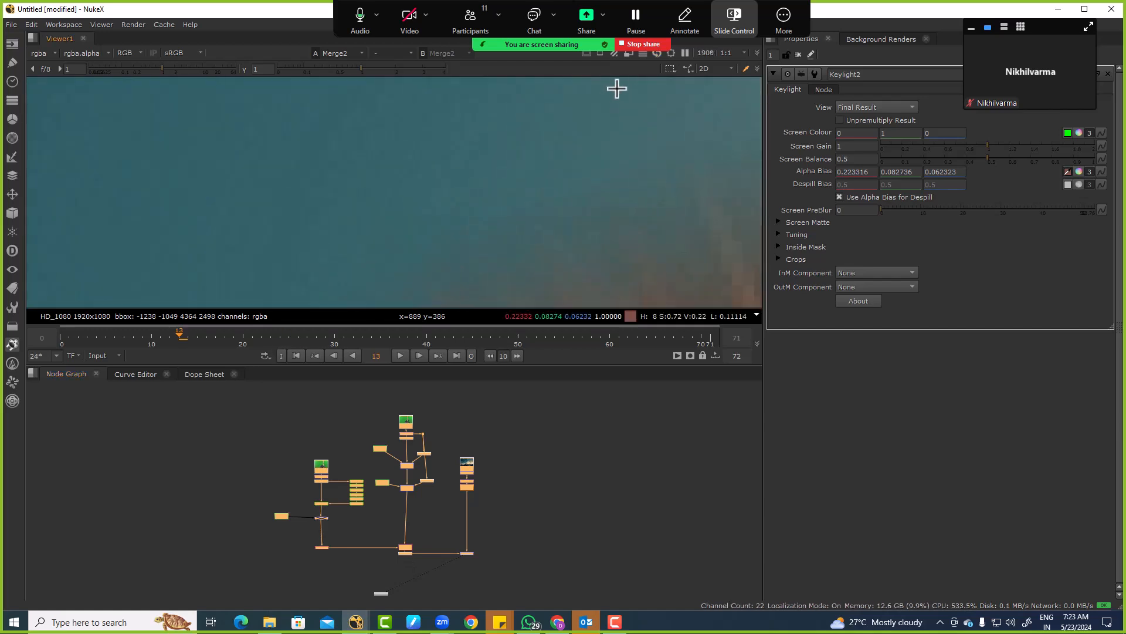
{"action": "scroll", "coordinate": [291, 227], "scroll_direction": "down", "scroll_amount": 6}
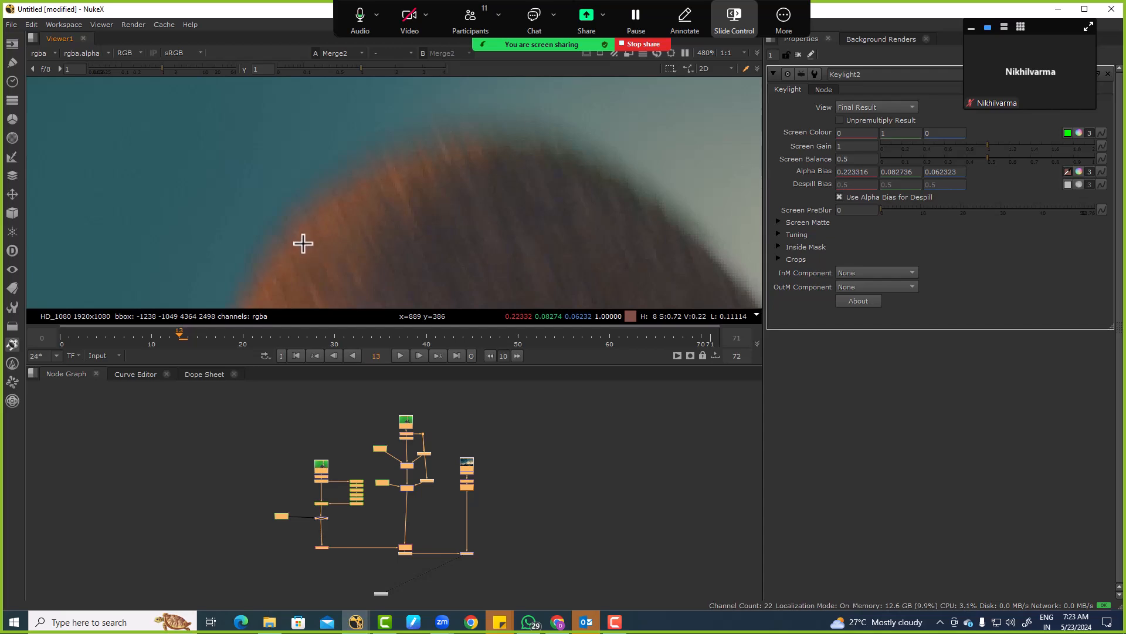
{"action": "scroll", "coordinate": [336, 268], "scroll_direction": "down", "scroll_amount": 4}
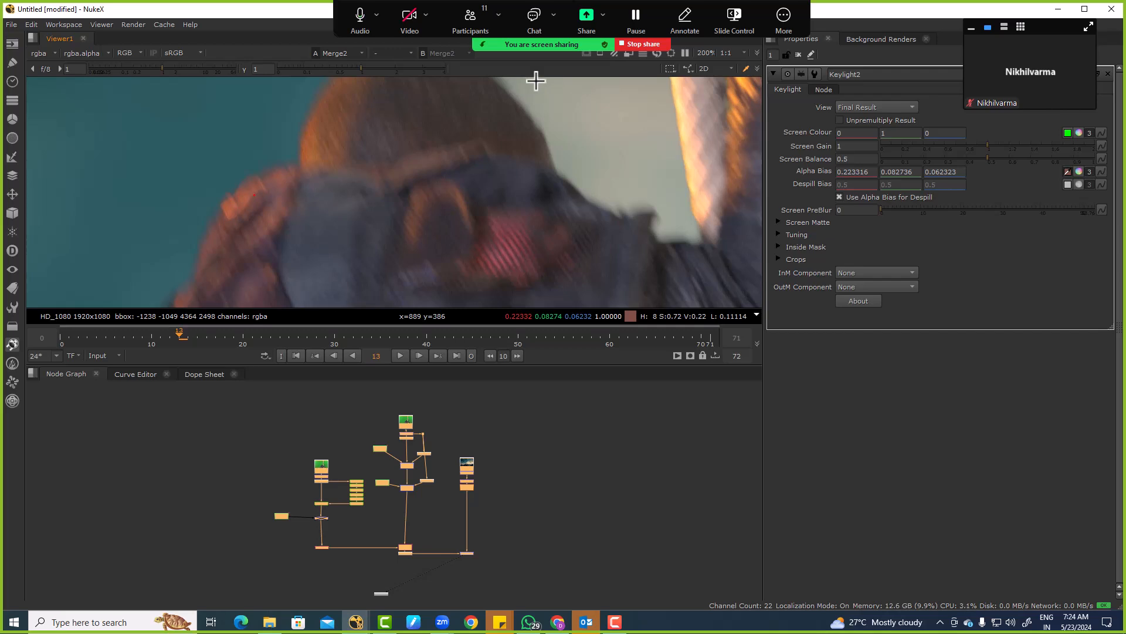
Examine the edge of the hand gripping the rope up close and bring the Keymix nodes into focus.
{"action": "key", "text": "f"}
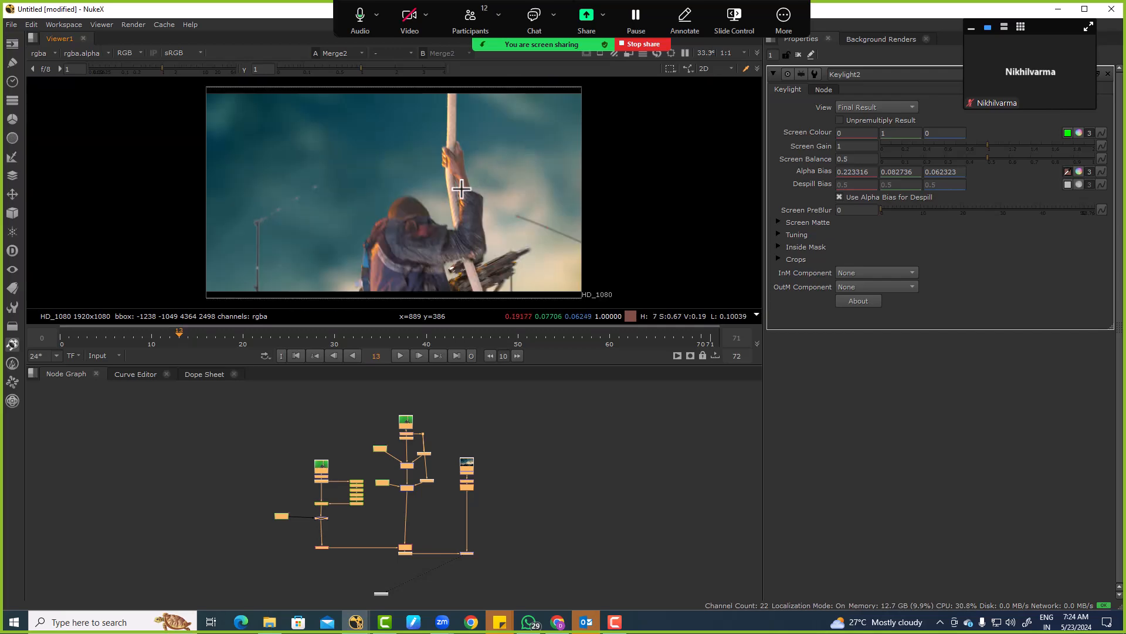
{"action": "scroll", "coordinate": [463, 194], "scroll_direction": "up", "scroll_amount": 8}
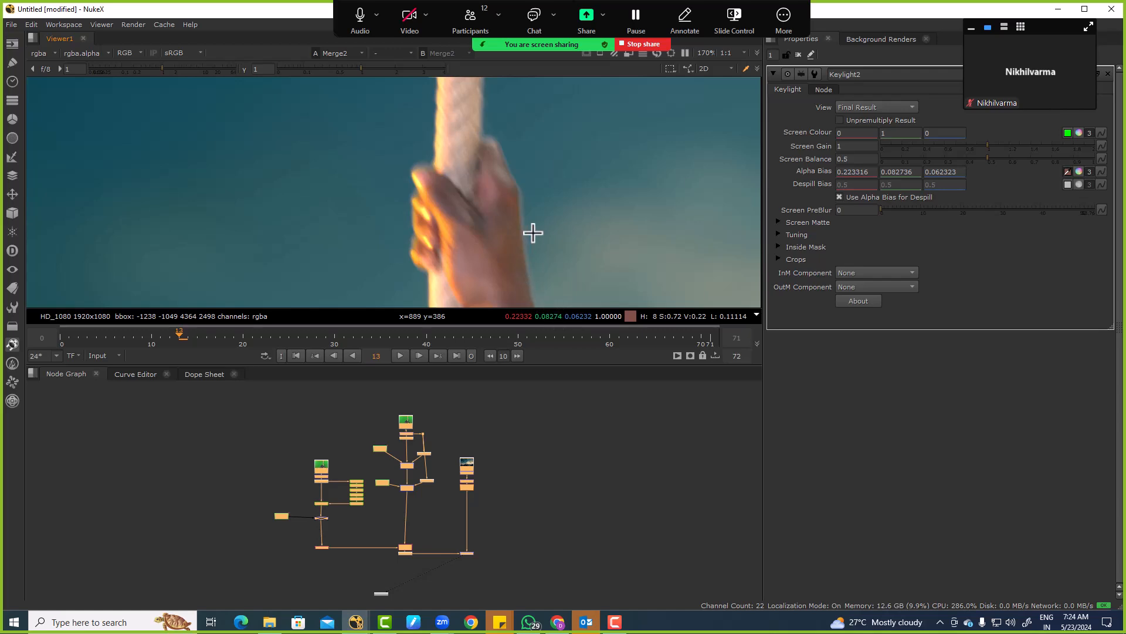
{"action": "scroll", "coordinate": [469, 158], "scroll_direction": "up", "scroll_amount": 5}
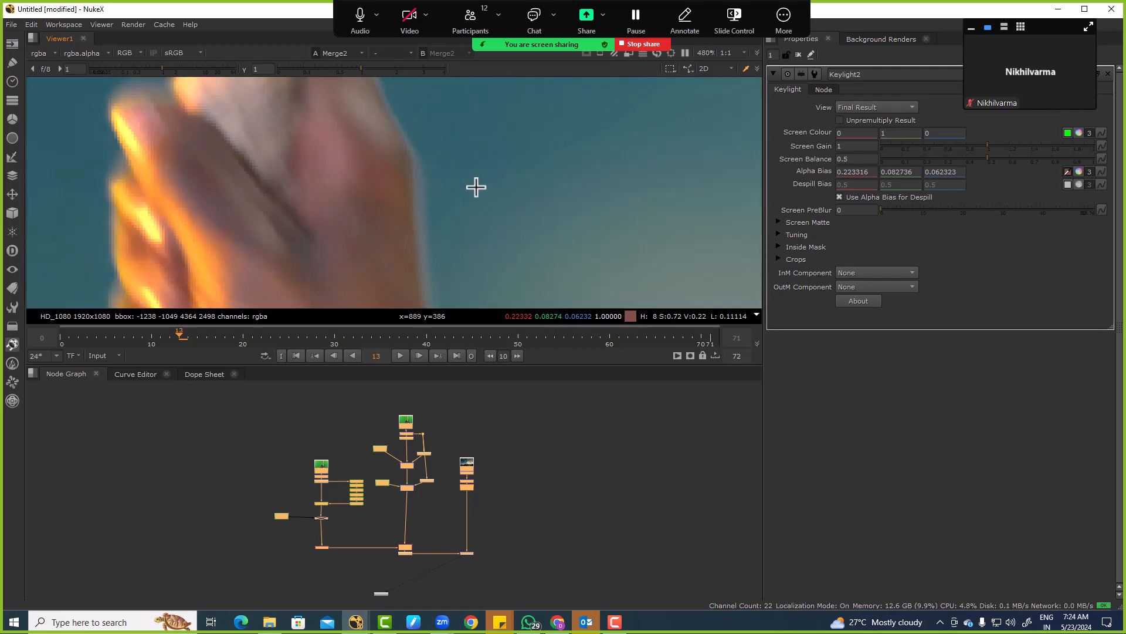
{"action": "scroll", "coordinate": [482, 183], "scroll_direction": "up", "scroll_amount": 3}
{"action": "left_click_drag", "start_coordinate": [421, 131], "coordinate": [370, 244], "text": "ctrl+shift"}
{"action": "scroll", "coordinate": [419, 484], "scroll_direction": "up", "scroll_amount": 5}
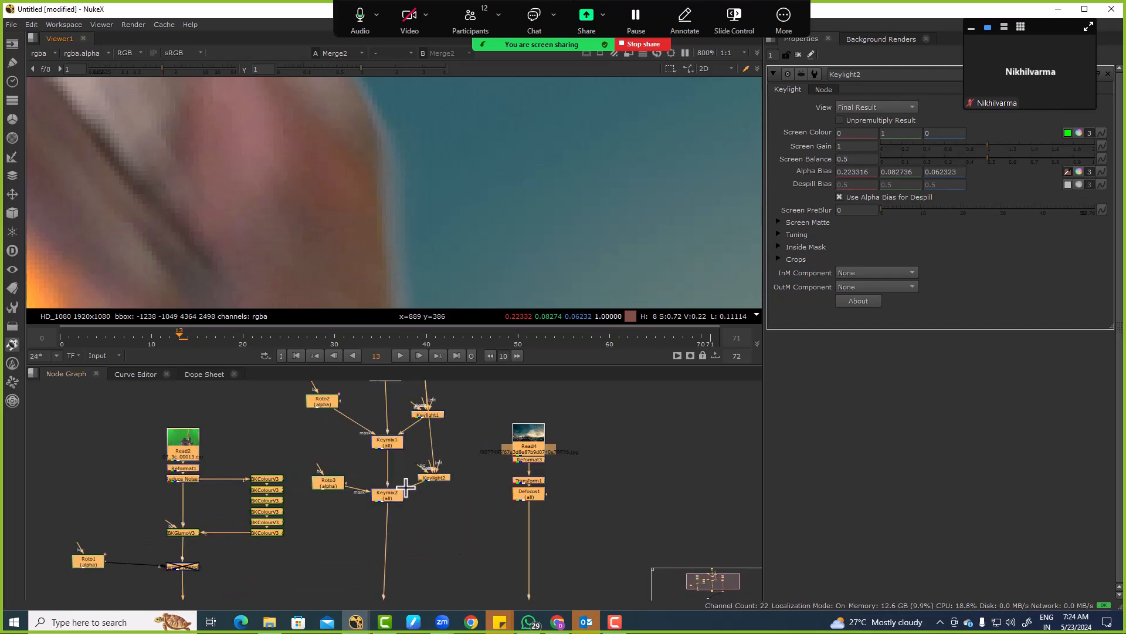
Add a Keylight node beside the Keymix chain, connect its Source to Read1's Reformat2 node, and place it below Keylight2.
{"action": "left_click_drag", "start_coordinate": [397, 497], "coordinate": [400, 397], "text": "ctrl"}
{"action": "left_click", "coordinate": [419, 433]}
{"action": "key", "text": "Tab"}
{"action": "type", "text": "ketl"}
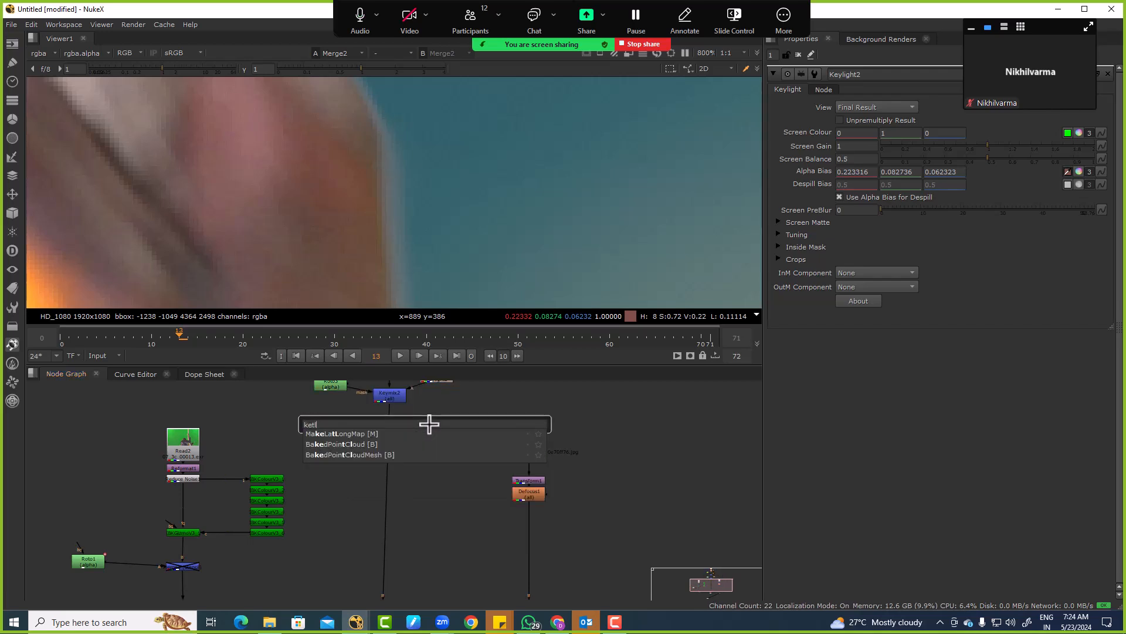
{"action": "key", "text": "BackSpace"}
{"action": "key", "text": "BackSpace"}
{"action": "type", "text": "yl"}
{"action": "key", "text": "Return"}
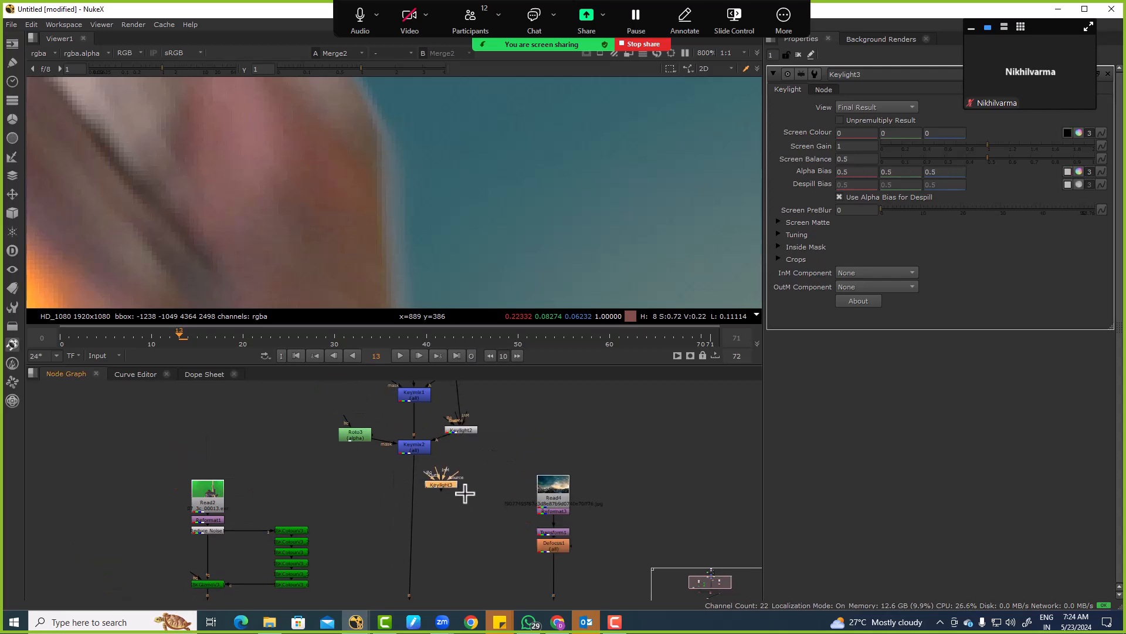
{"action": "left_click_drag", "start_coordinate": [465, 473], "coordinate": [420, 406]}
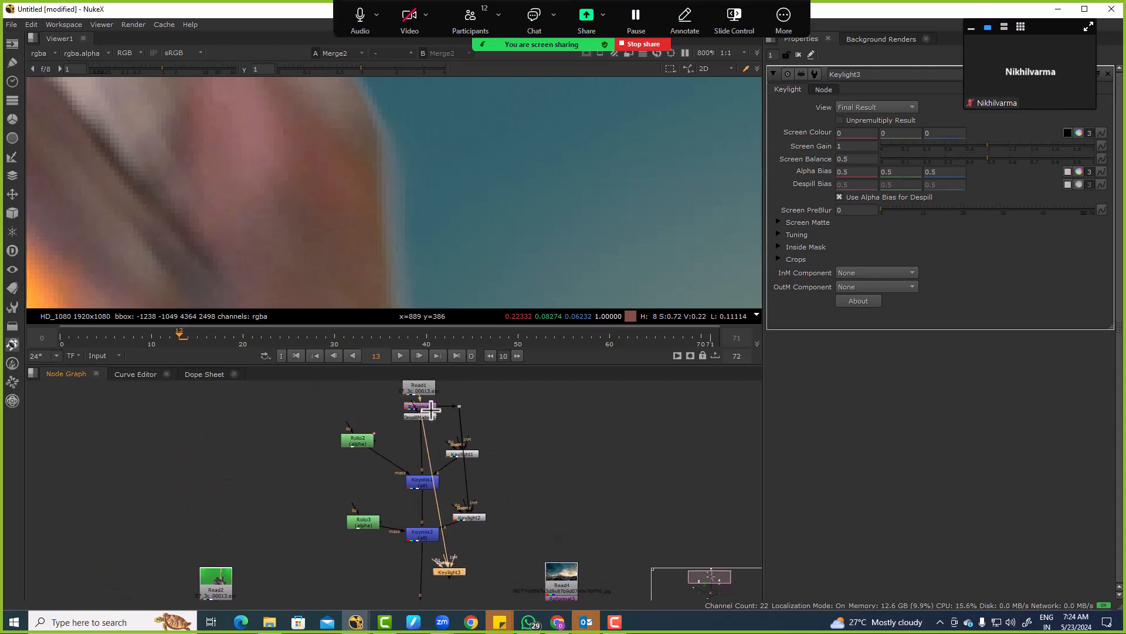
{"action": "left_click_drag", "start_coordinate": [456, 577], "coordinate": [484, 580]}
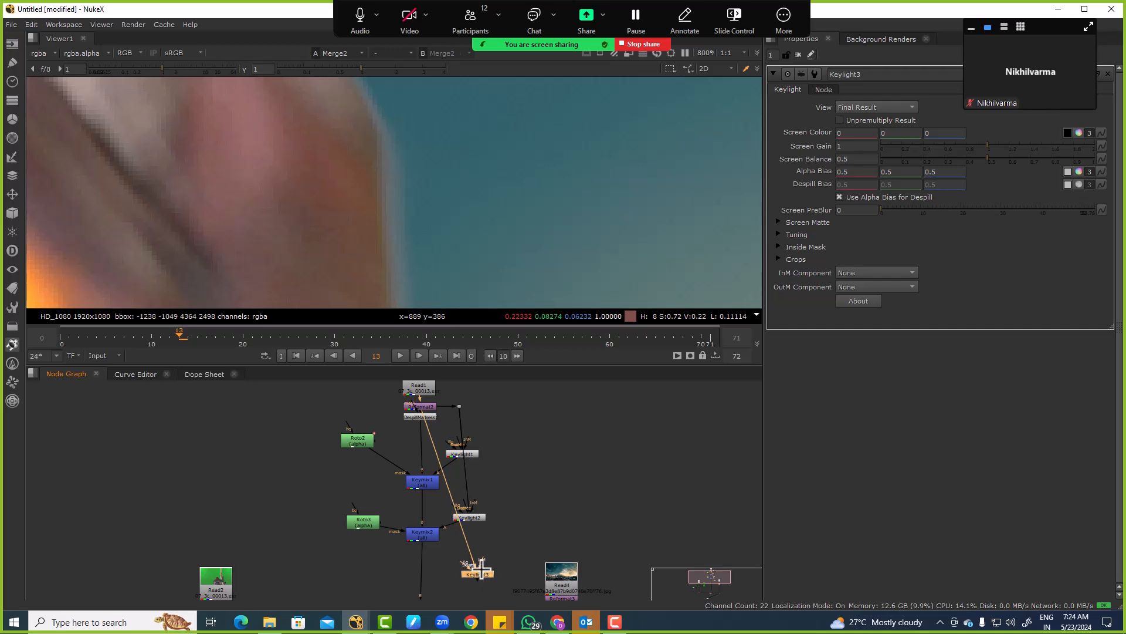
View Keylight3 on its own and set its Screen Colour to 0, 1, 0.
{"action": "key", "text": "1"}
{"action": "left_click", "coordinate": [903, 134]}
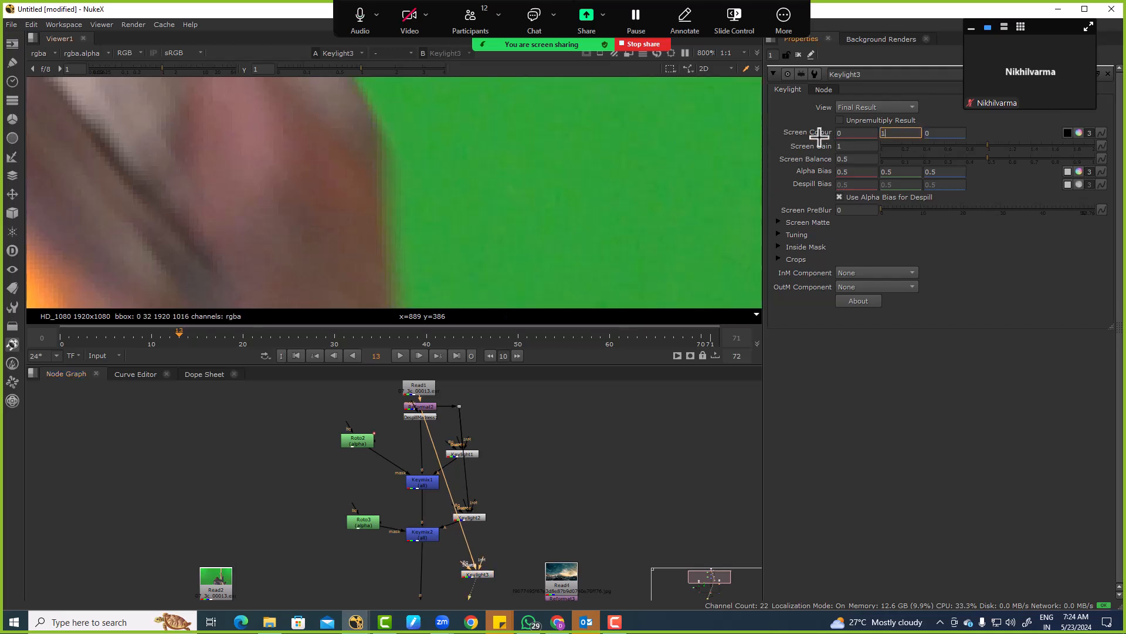
{"action": "type", "text": "1"}
{"action": "key", "text": "Return"}
{"action": "scroll", "coordinate": [515, 151], "scroll_direction": "up", "scroll_amount": 2}
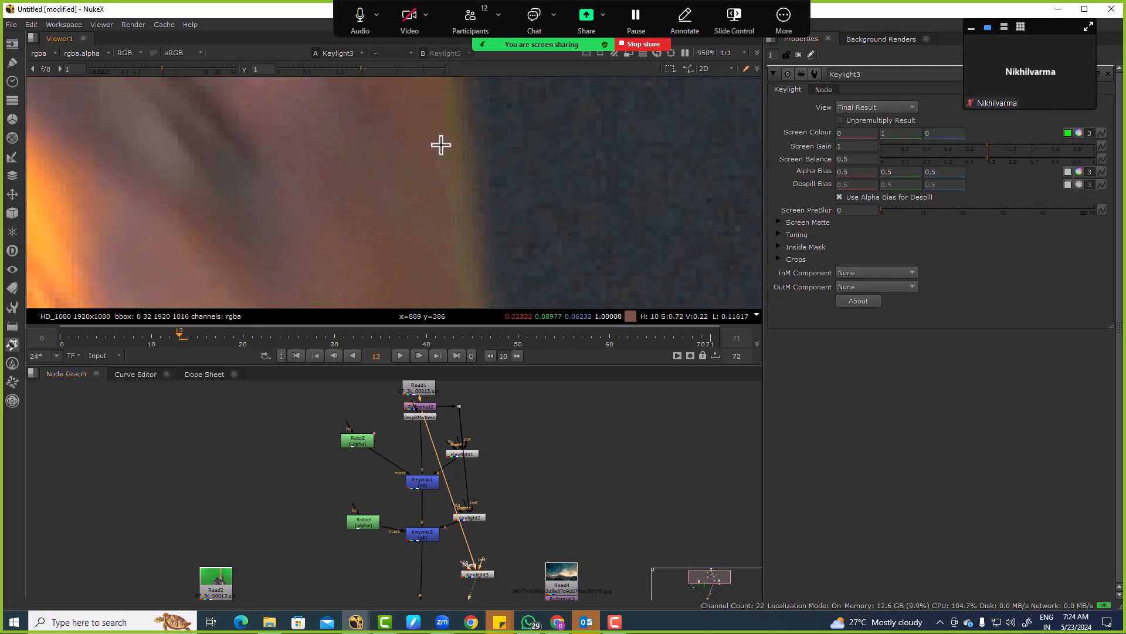
Sample Keylight3's Alpha Bias from the skin near the hand's edge, giving 0.140878, 0.07854, 0.049214, and return to the composite view.
{"action": "left_click", "coordinate": [1068, 172]}
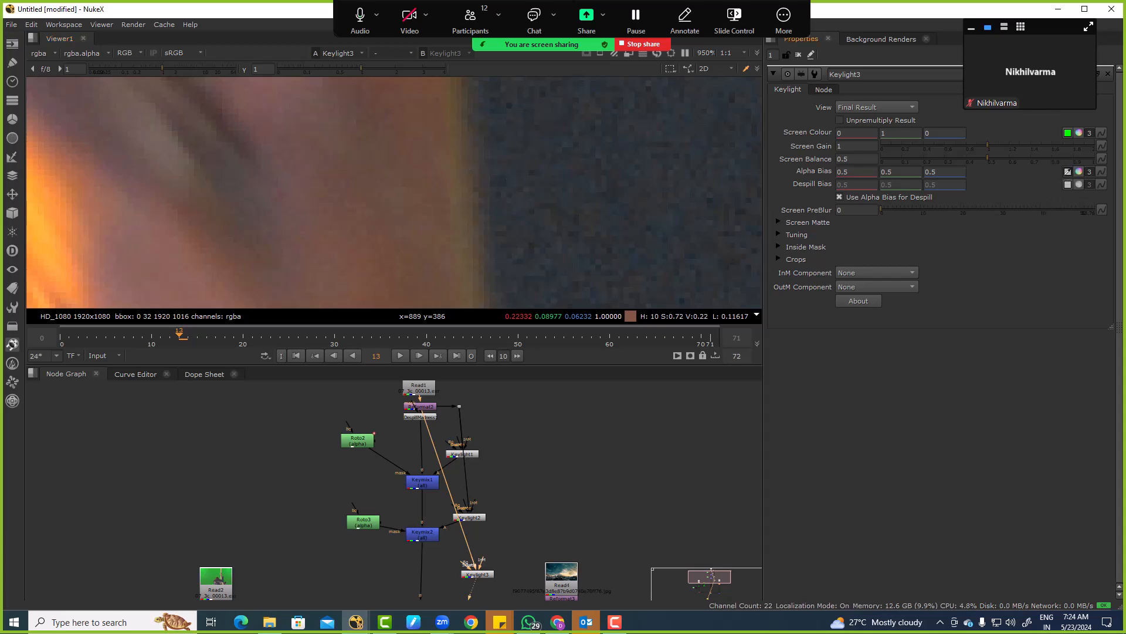
{"action": "left_click", "coordinate": [431, 138], "text": "ctrl"}
{"action": "scroll", "coordinate": [589, 504], "scroll_direction": "down", "scroll_amount": 2}
{"action": "scroll", "coordinate": [589, 503], "scroll_direction": "up", "scroll_amount": 2}
{"action": "middle_click_drag", "start_coordinate": [548, 530], "coordinate": [575, 475]}
{"action": "key", "text": "1"}
{"action": "scroll", "coordinate": [510, 473], "scroll_direction": "up", "scroll_amount": 1}
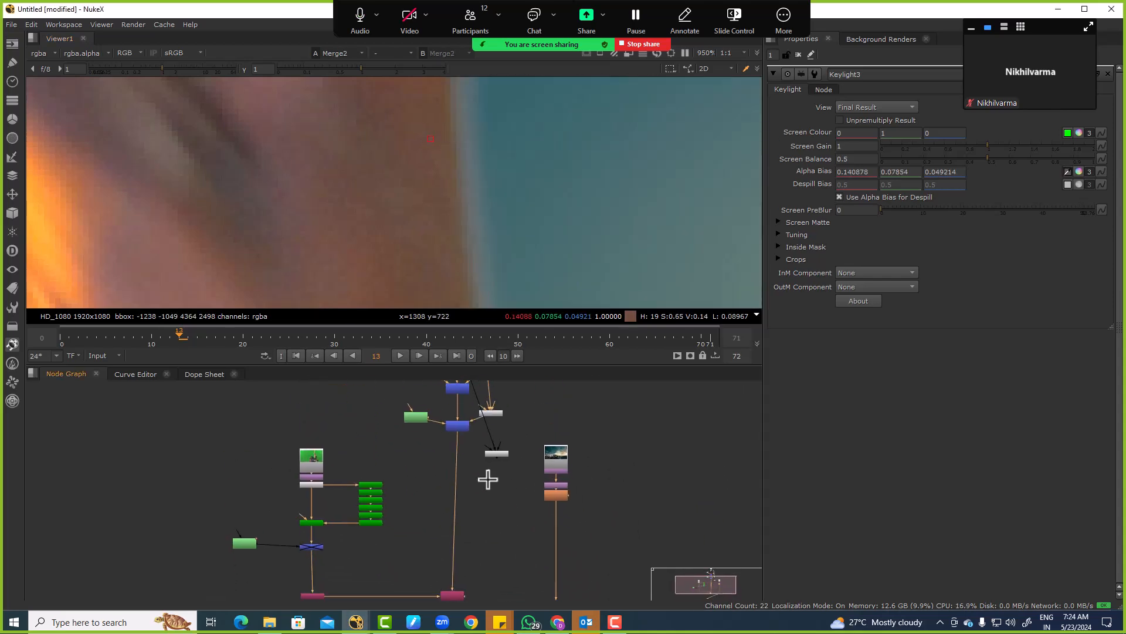
Insert a KeyMix node below Keymix2 in the main branch and connect its A input to Keylight3.
{"action": "scroll", "coordinate": [490, 482], "scroll_direction": "up", "scroll_amount": 1}
{"action": "key", "text": "Tab"}
{"action": "type", "text": "keym"}
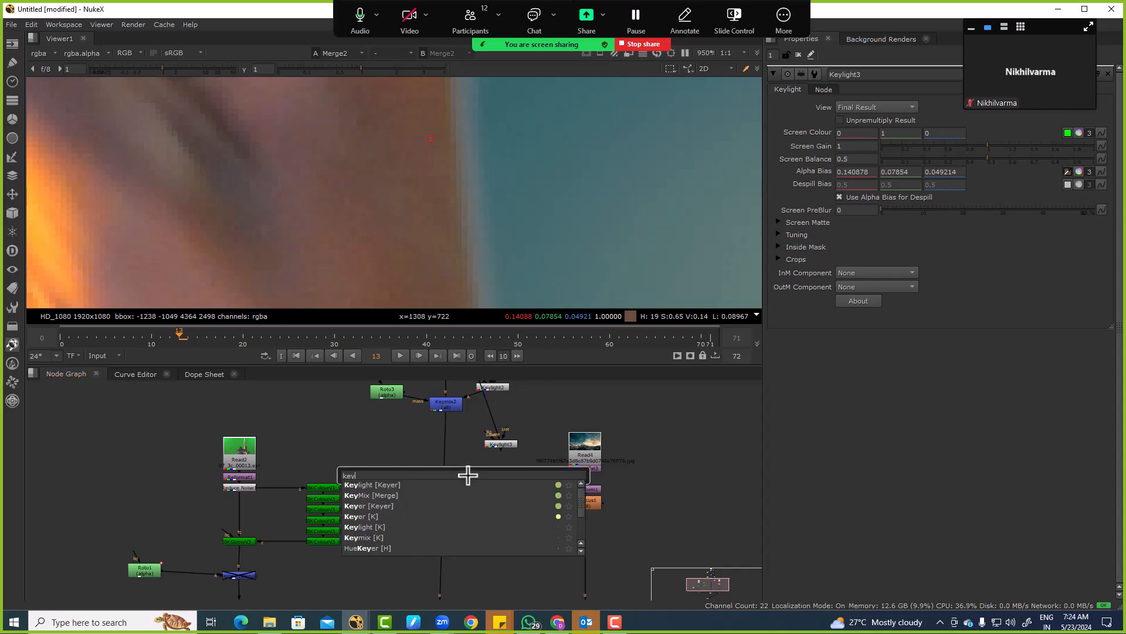
{"action": "left_click", "coordinate": [393, 495]}
{"action": "left_click", "coordinate": [443, 469]}
{"action": "left_click_drag", "start_coordinate": [455, 468], "coordinate": [501, 444]}
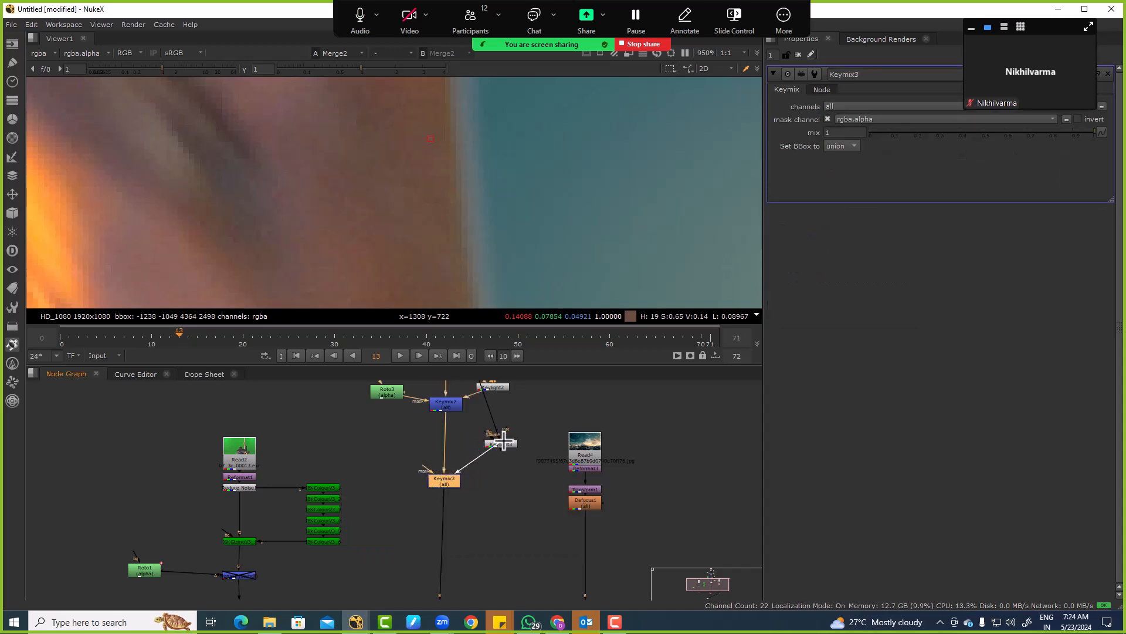
Add a Roto node next to Keymix3 and connect Keymix3's mask input to it.
{"action": "left_click", "coordinate": [365, 428]}
{"action": "key", "text": "o"}
{"action": "left_click", "coordinate": [367, 433]}
{"action": "left_click_drag", "start_coordinate": [429, 468], "coordinate": [393, 496]}
Draw a closed B-spline in Roto4 around the outer edge of the rope-gripping hand and wrist, and hide the overlay.
{"action": "scroll", "coordinate": [490, 226], "scroll_direction": "down", "scroll_amount": 5}
{"action": "scroll", "coordinate": [491, 226], "scroll_direction": "down", "scroll_amount": 2}
{"action": "left_click", "coordinate": [12, 138]}
{"action": "left_click", "coordinate": [72, 170]}
{"action": "scroll", "coordinate": [555, 120], "scroll_direction": "up", "scroll_amount": 4}
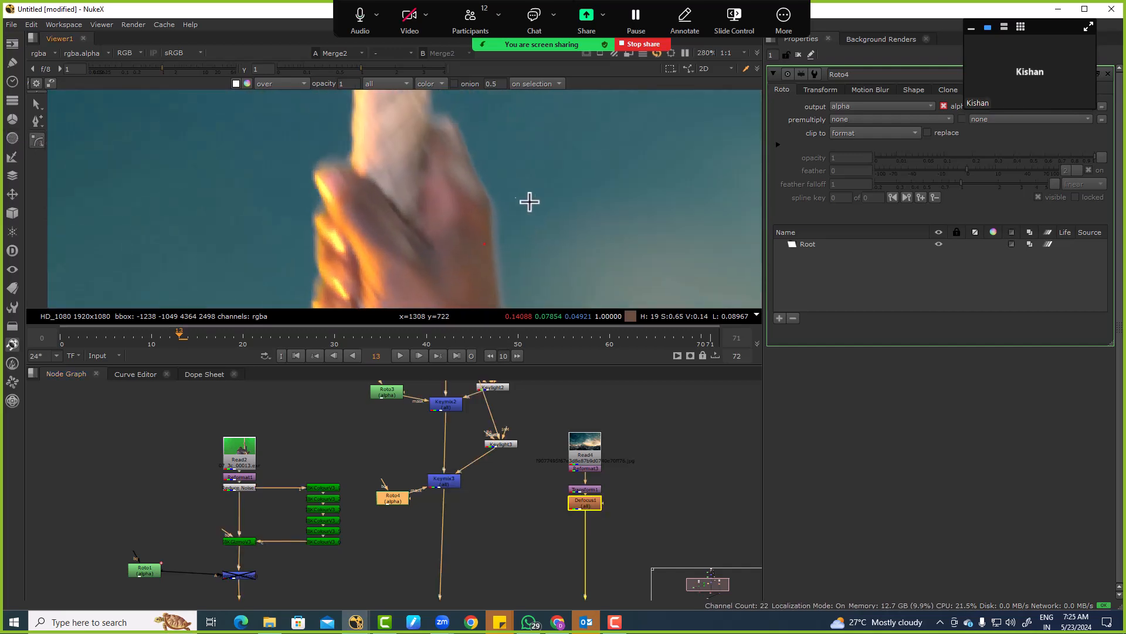
{"action": "left_click", "coordinate": [475, 122]}
{"action": "left_click", "coordinate": [449, 111]}
{"action": "left_click", "coordinate": [446, 142]}
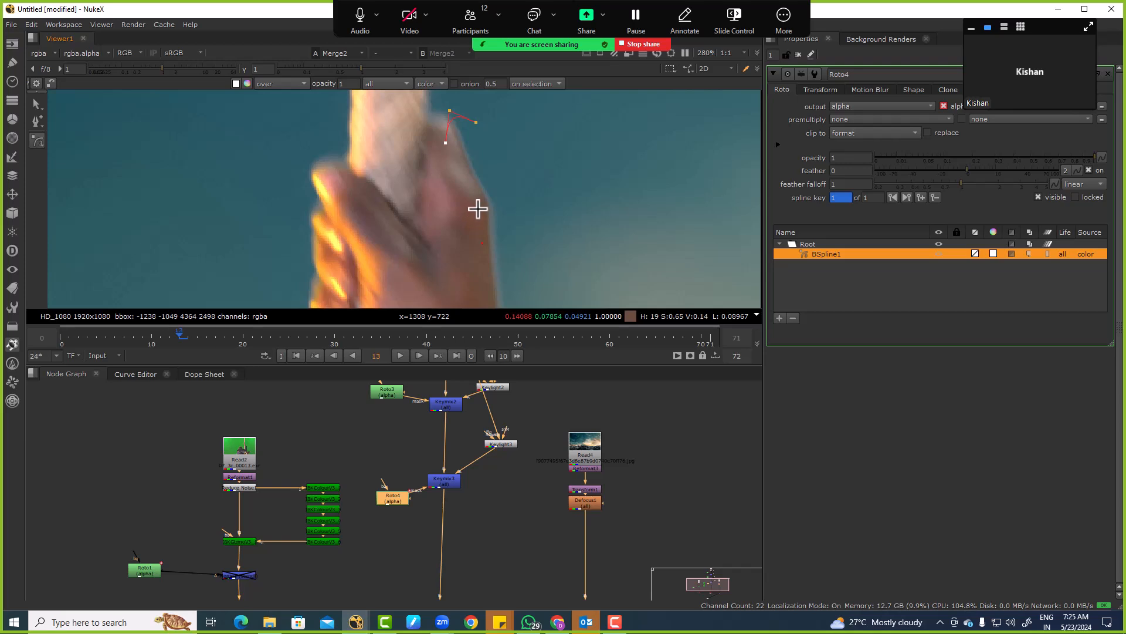
{"action": "middle_click_drag", "start_coordinate": [478, 208], "coordinate": [485, 168]}
{"action": "left_click", "coordinate": [474, 228]}
{"action": "middle_click_drag", "start_coordinate": [495, 273], "coordinate": [470, 171]}
{"action": "left_click", "coordinate": [469, 206]}
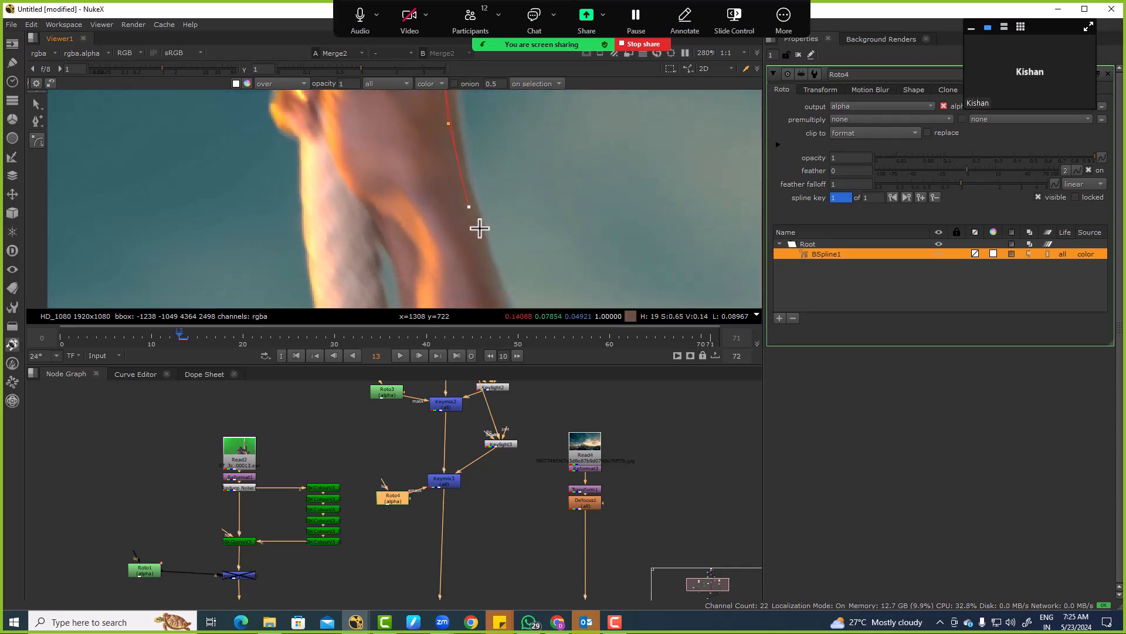
{"action": "left_click", "coordinate": [483, 150]}
{"action": "middle_click_drag", "start_coordinate": [481, 111], "coordinate": [495, 252]}
{"action": "left_click", "coordinate": [497, 170]}
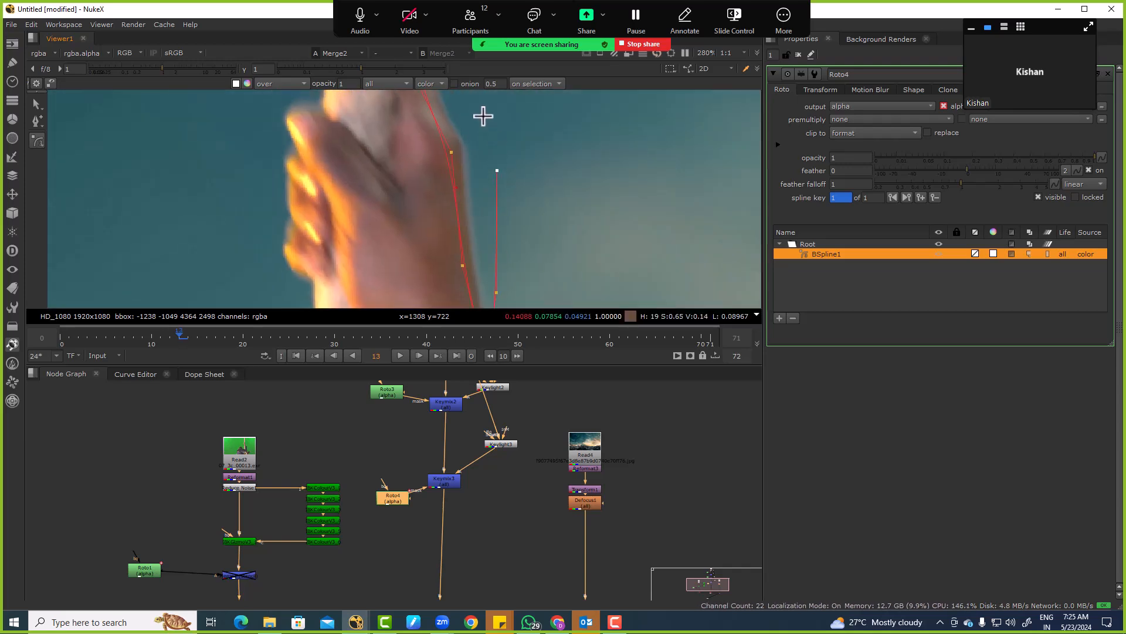
{"action": "middle_click_drag", "start_coordinate": [483, 115], "coordinate": [487, 200]}
{"action": "left_click", "coordinate": [487, 167]}
{"action": "left_click", "coordinate": [453, 151]}
{"action": "left_click", "coordinate": [524, 203]}
{"action": "key", "text": "q"}
Examine how the Keymix3 correction affects the hand's edge, up close and in the wider composite.
{"action": "middle_click_drag", "start_coordinate": [491, 294], "coordinate": [488, 204]}
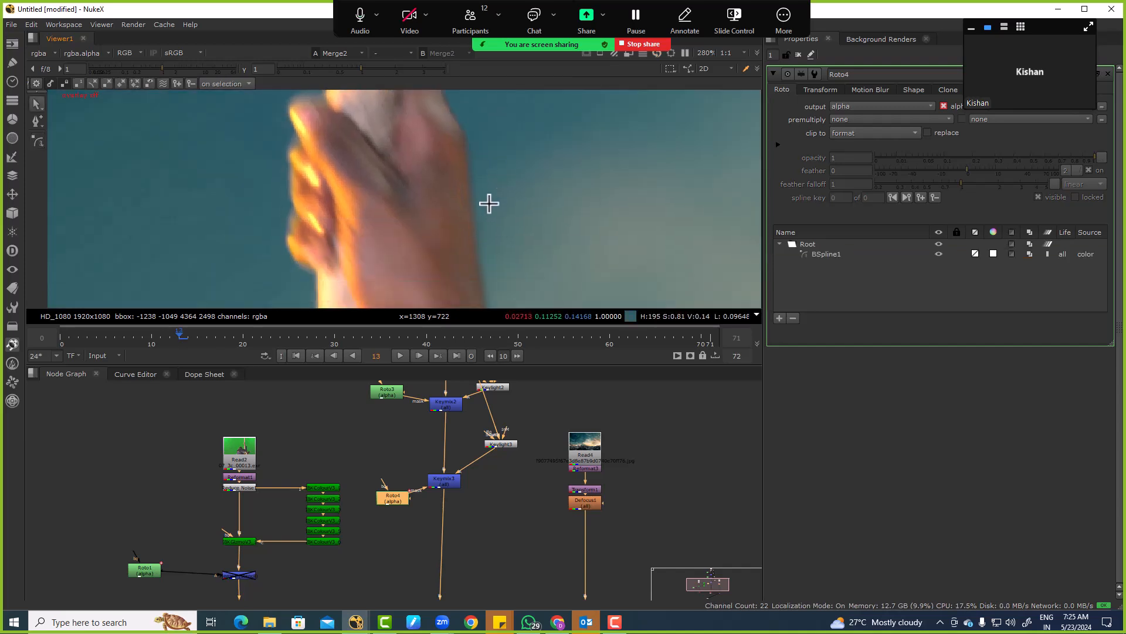
{"action": "scroll", "coordinate": [482, 201], "scroll_direction": "up", "scroll_amount": 5}
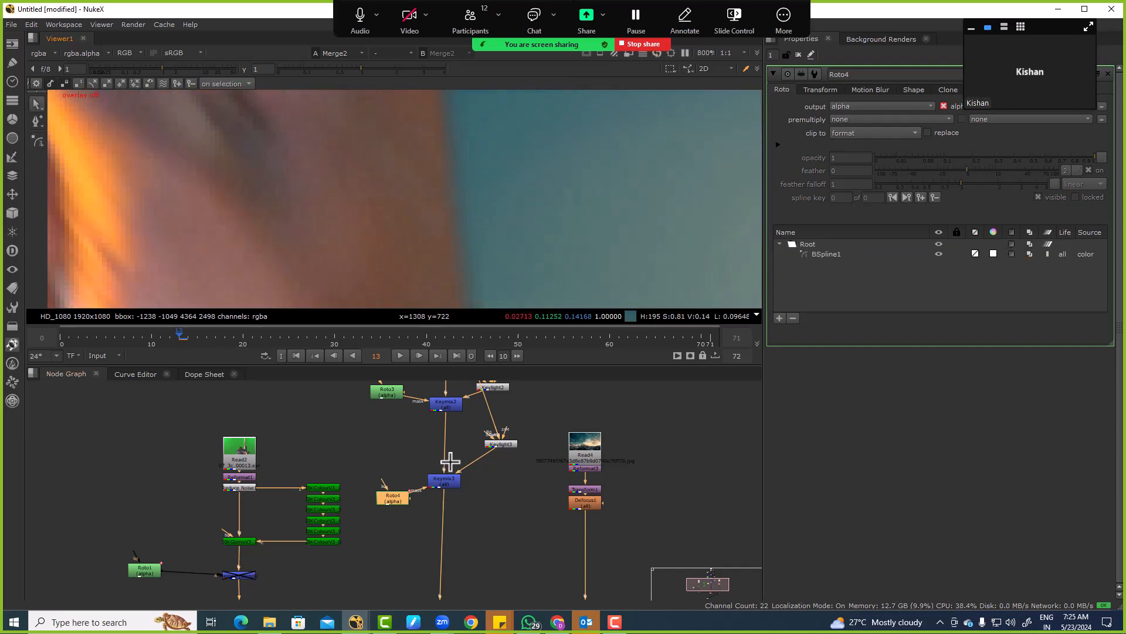
{"action": "left_click", "coordinate": [444, 482]}
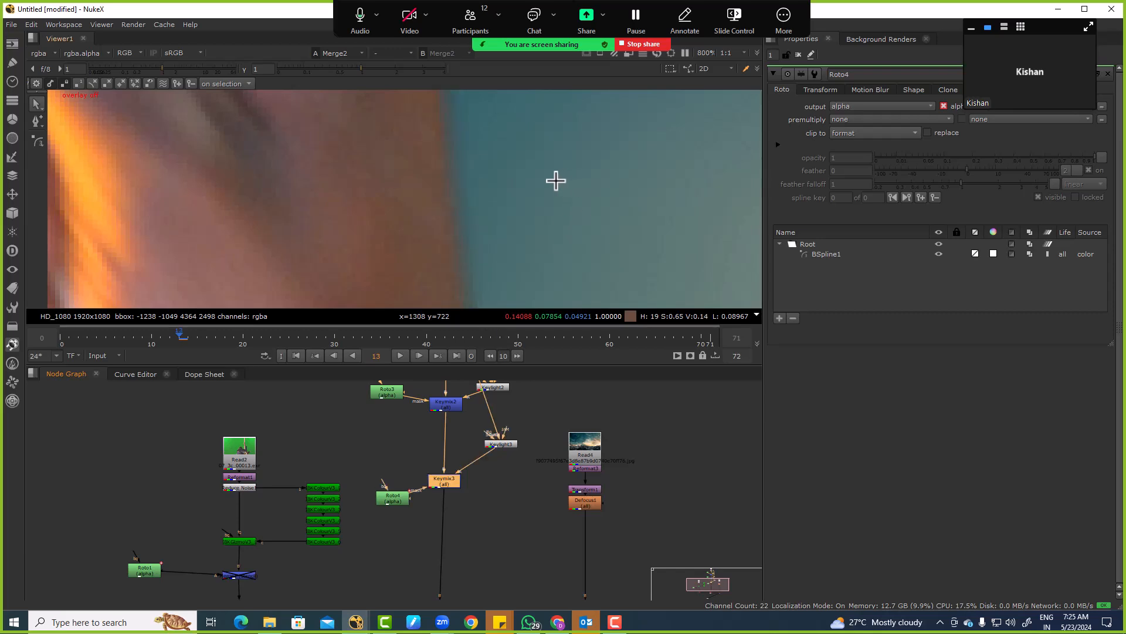
{"action": "scroll", "coordinate": [563, 241], "scroll_direction": "down", "scroll_amount": 8}
{"action": "scroll", "coordinate": [553, 197], "scroll_direction": "up", "scroll_amount": 6}
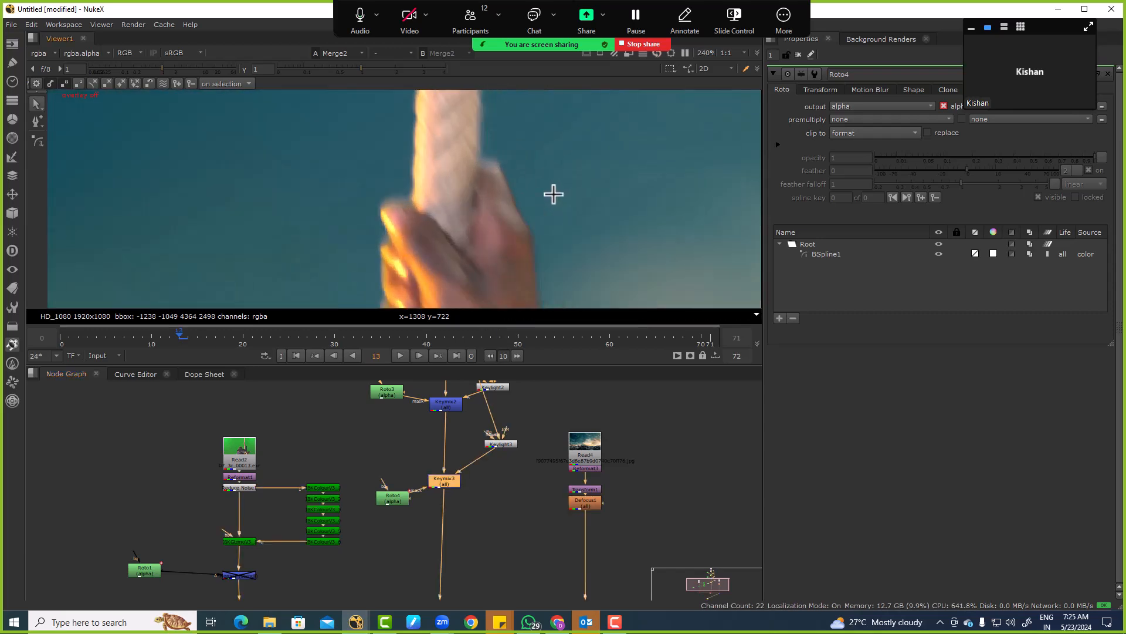
{"action": "left_click", "coordinate": [438, 116]}
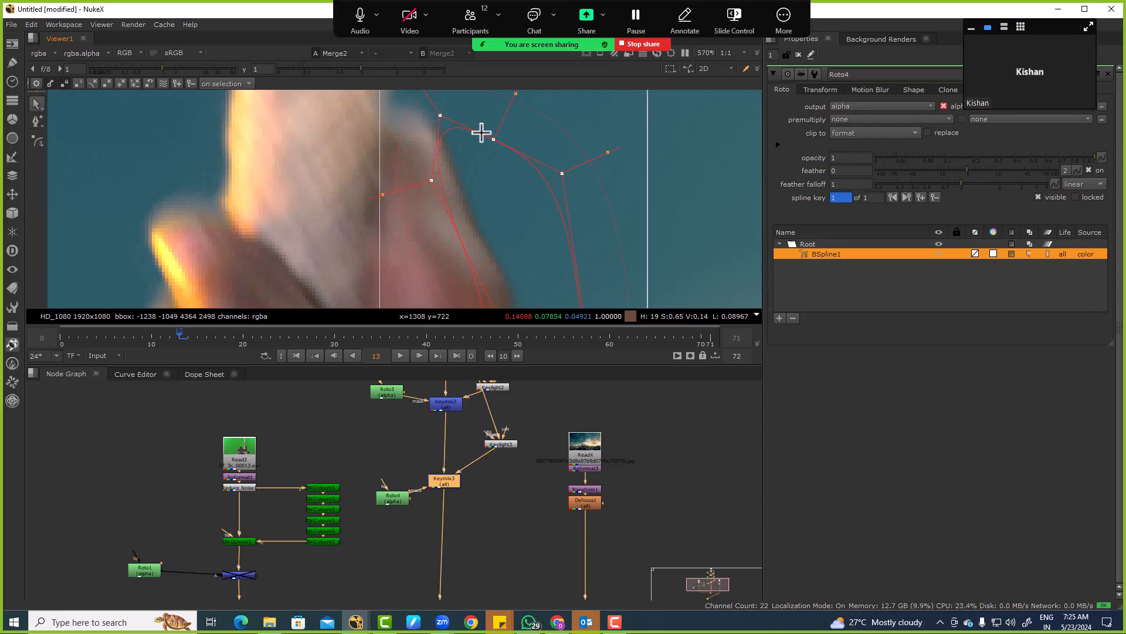
{"action": "scroll", "coordinate": [490, 181], "scroll_direction": "down", "scroll_amount": 3}
{"action": "scroll", "coordinate": [446, 199], "scroll_direction": "down", "scroll_amount": 4}
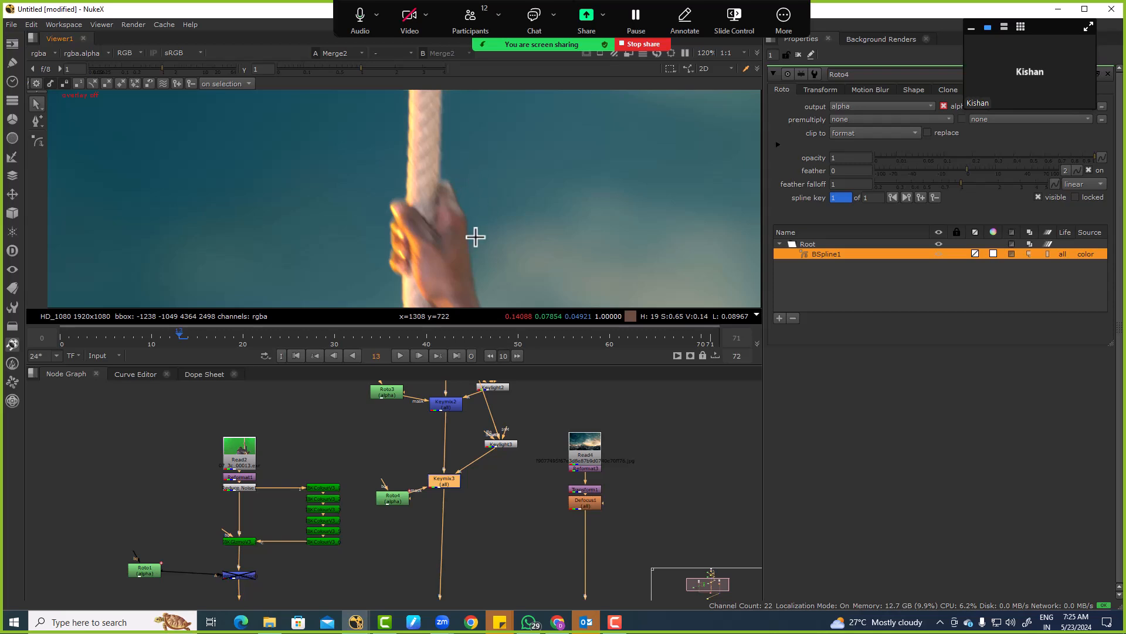
{"action": "scroll", "coordinate": [493, 212], "scroll_direction": "up", "scroll_amount": 5}
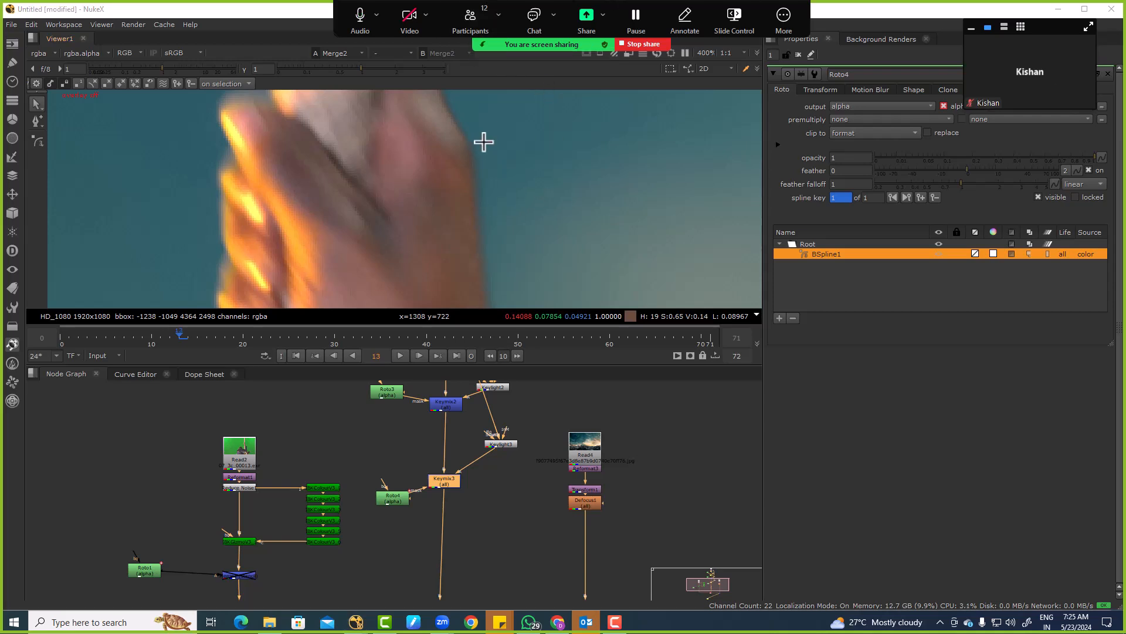
{"action": "scroll", "coordinate": [488, 180], "scroll_direction": "down", "scroll_amount": 2}
{"action": "scroll", "coordinate": [487, 181], "scroll_direction": "down", "scroll_amount": 3}
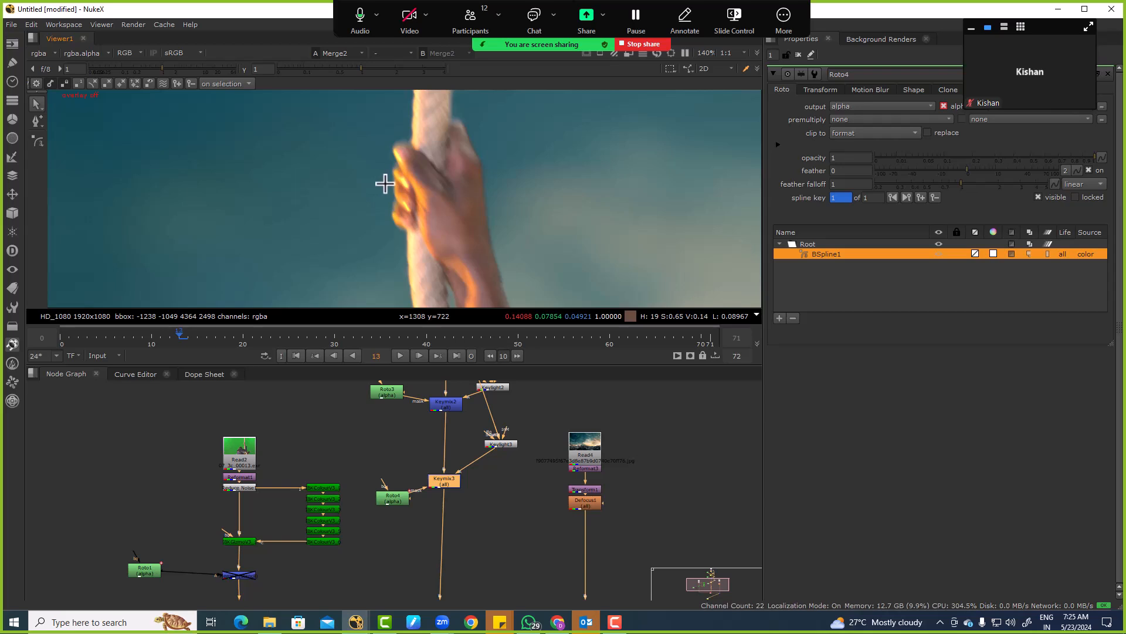
{"action": "scroll", "coordinate": [463, 224], "scroll_direction": "down", "scroll_amount": 3}
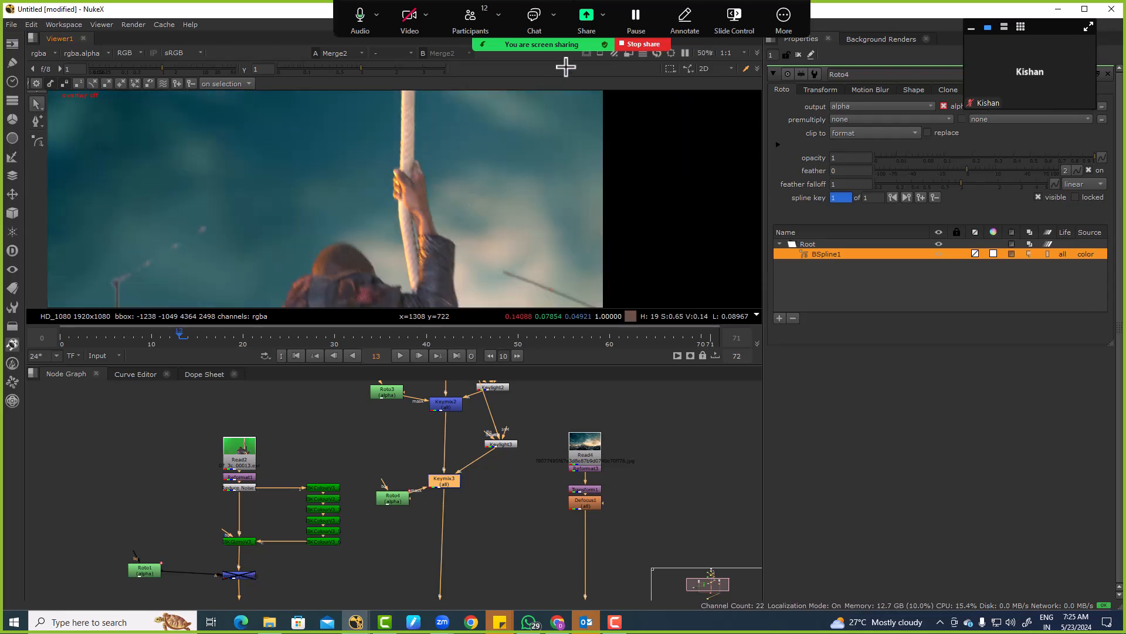
Disable Keymix1, Keymix2 and Keymix3 together and examine the uncorrected edges around the shoulder and head.
{"action": "key", "text": "f"}
{"action": "scroll", "coordinate": [405, 428], "scroll_direction": "up", "scroll_amount": 3}
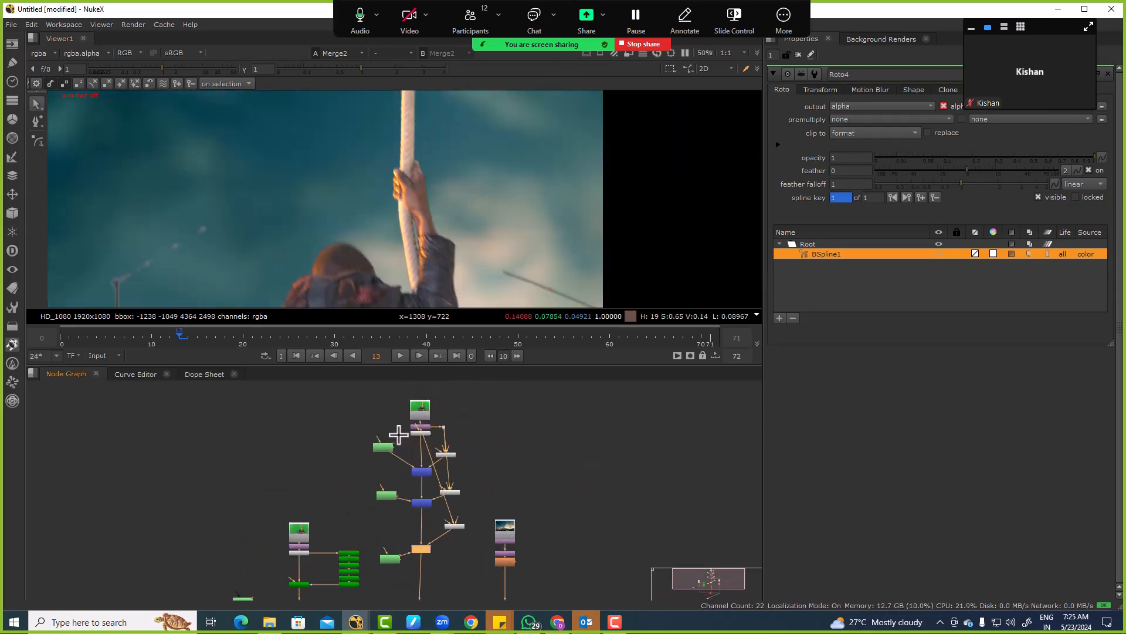
{"action": "scroll", "coordinate": [405, 428], "scroll_direction": "up", "scroll_amount": 3}
{"action": "left_click_drag", "start_coordinate": [402, 425], "coordinate": [478, 591]}
{"action": "key", "text": "d"}
{"action": "scroll", "coordinate": [398, 189], "scroll_direction": "up", "scroll_amount": 6}
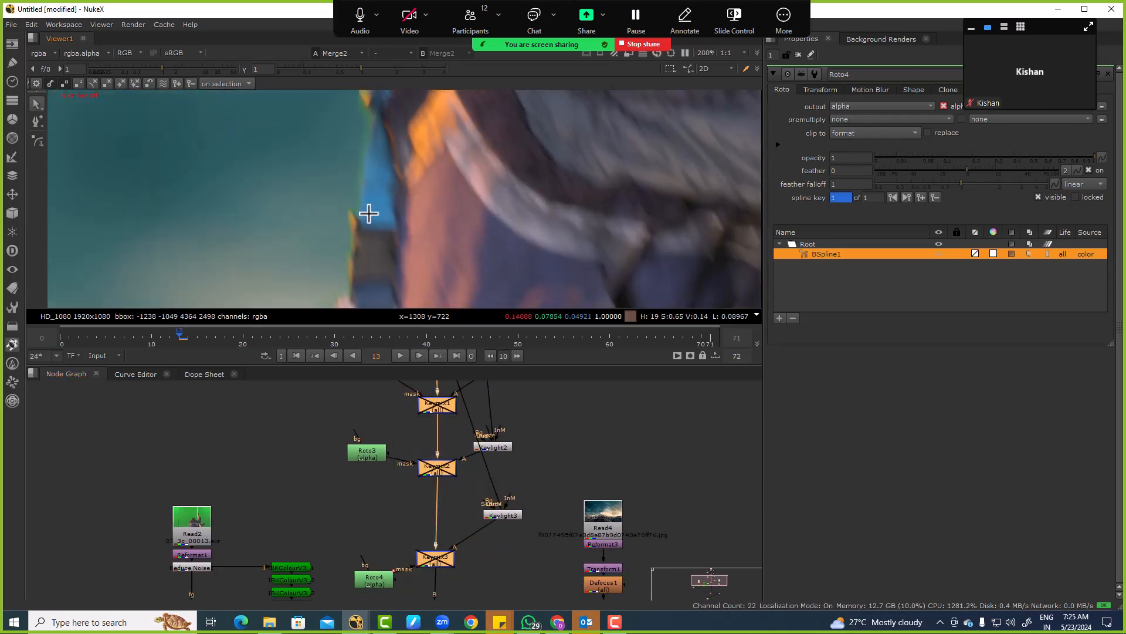
{"action": "scroll", "coordinate": [411, 135], "scroll_direction": "down", "scroll_amount": 2}
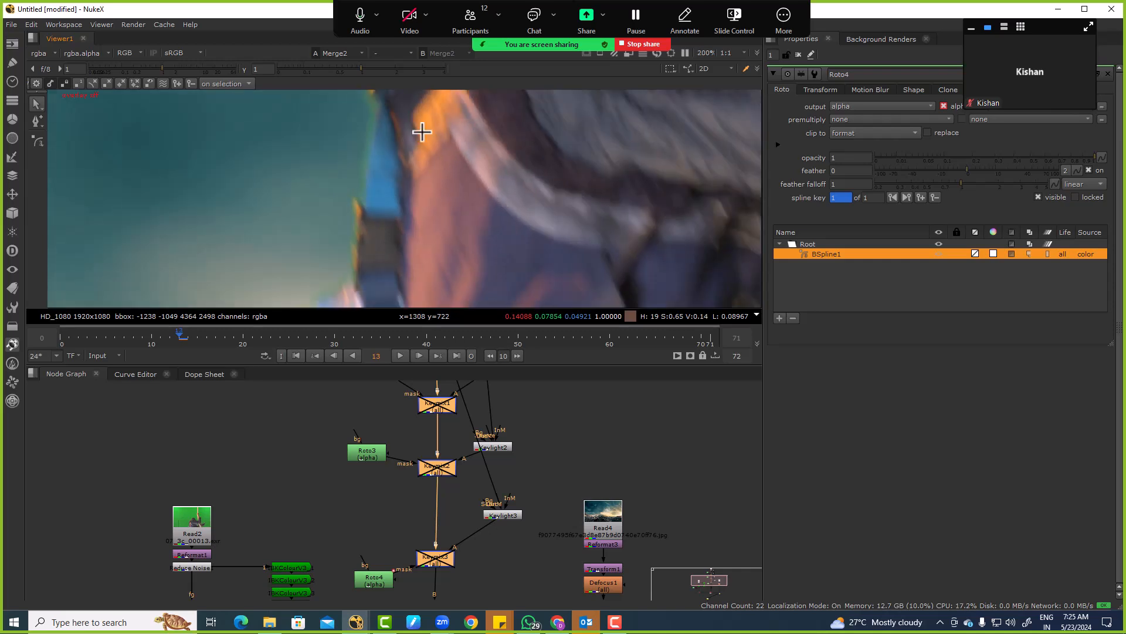
{"action": "scroll", "coordinate": [395, 244], "scroll_direction": "down", "scroll_amount": 4}
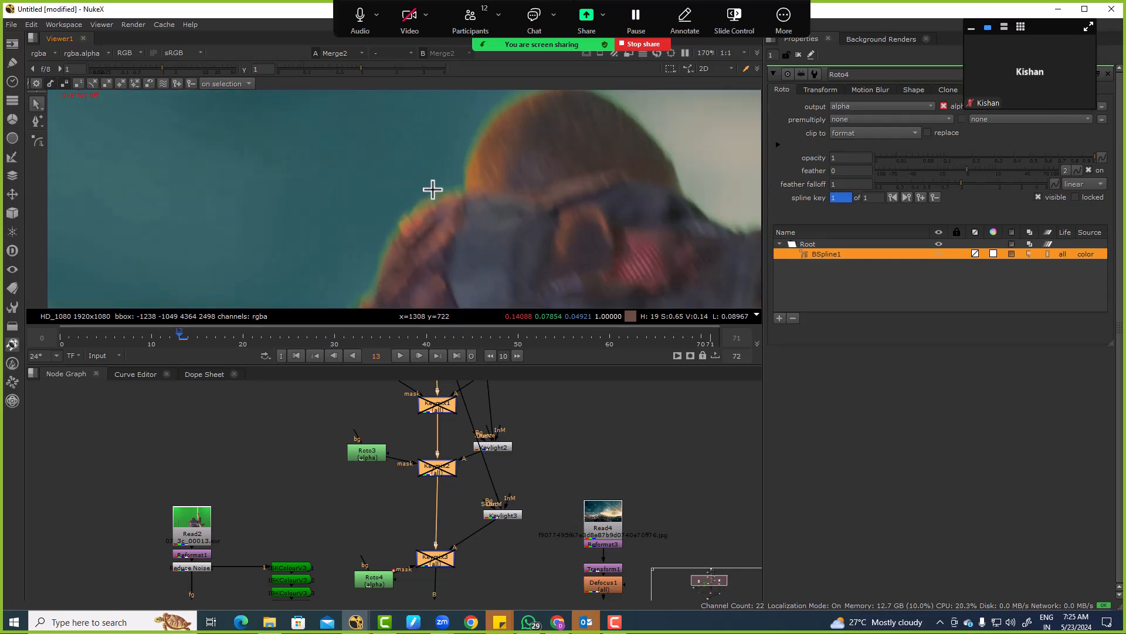
Go to frame 35, inspect the uncorrected composite, and re-enable the three Keymix nodes to compare the edges.
{"action": "left_click", "coordinate": [376, 338]}
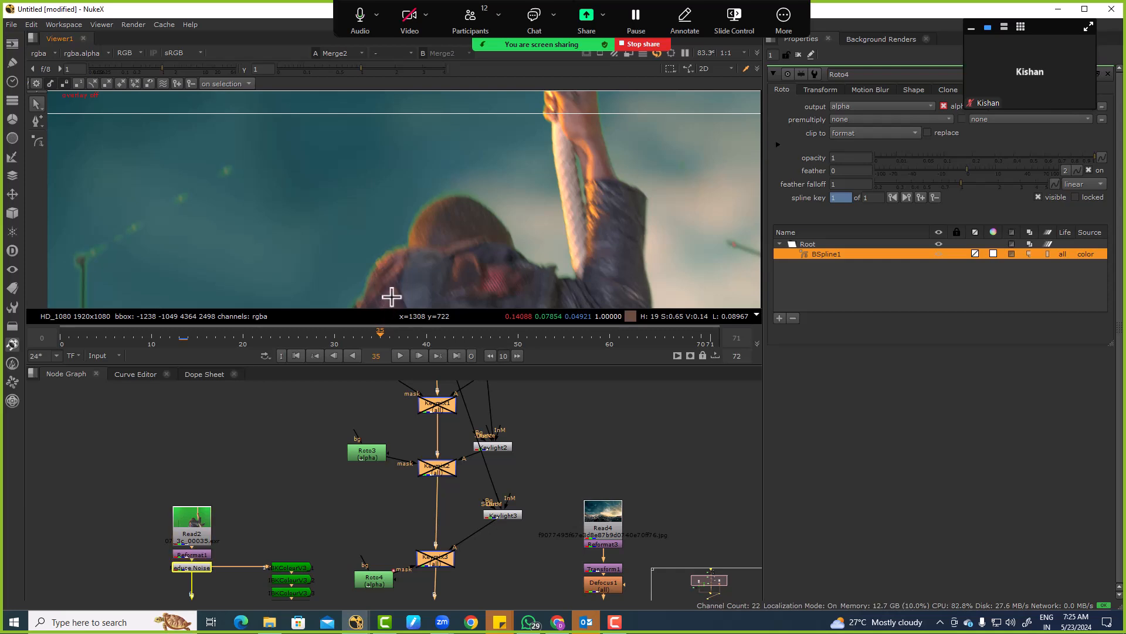
{"action": "scroll", "coordinate": [410, 434], "scroll_direction": "down", "scroll_amount": 5}
{"action": "scroll", "coordinate": [464, 422], "scroll_direction": "up", "scroll_amount": 3}
{"action": "scroll", "coordinate": [446, 399], "scroll_direction": "down", "scroll_amount": 2}
{"action": "left_click_drag", "start_coordinate": [419, 409], "coordinate": [494, 596]}
{"action": "middle_click_drag", "start_coordinate": [494, 595], "coordinate": [497, 553]}
{"action": "key", "text": "d"}
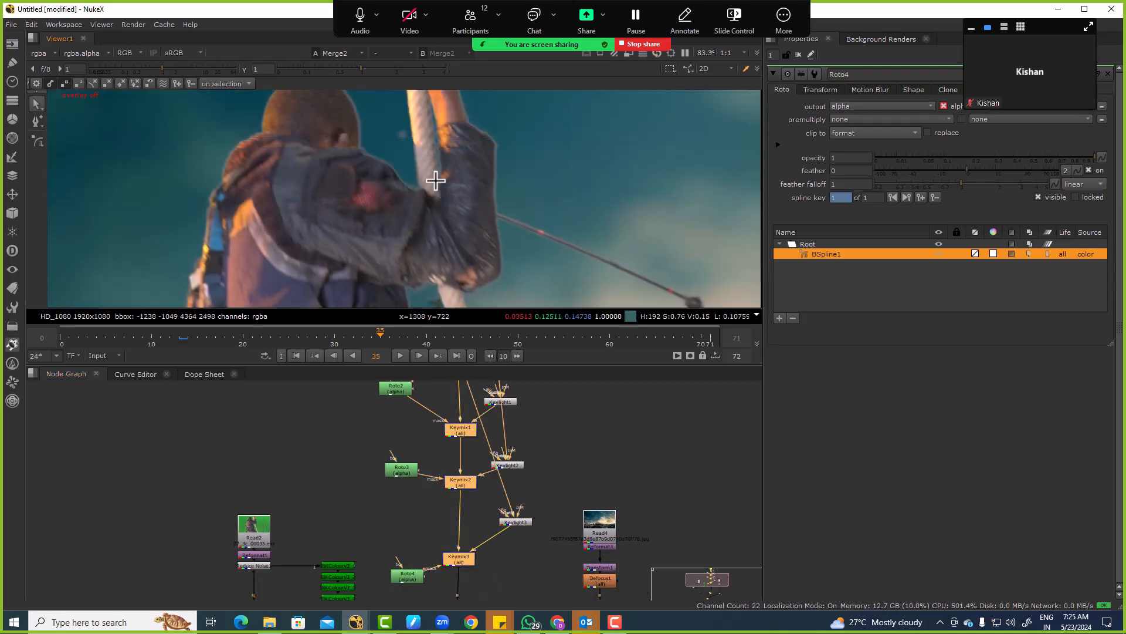
{"action": "scroll", "coordinate": [370, 158], "scroll_direction": "up", "scroll_amount": 4}
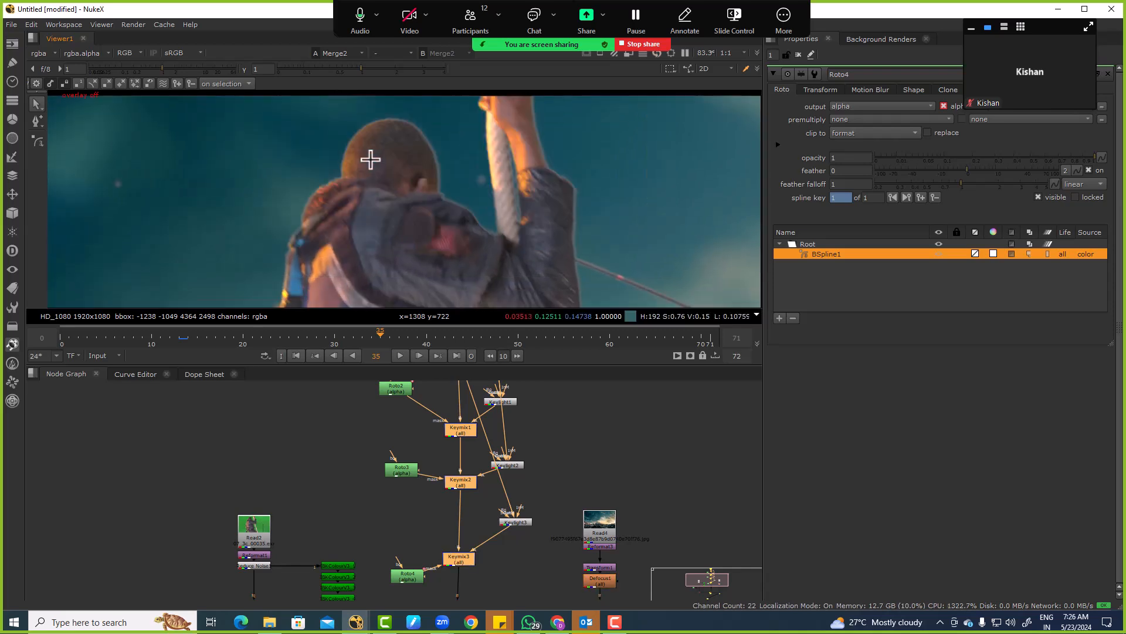
Open Roto2 and reposition its existing spline over the upper edge of the head at frame 35.
{"action": "middle_click_drag", "start_coordinate": [421, 417], "coordinate": [435, 472]}
{"action": "scroll", "coordinate": [435, 473], "scroll_direction": "up", "scroll_amount": 2}
{"action": "double_click", "coordinate": [403, 441]}
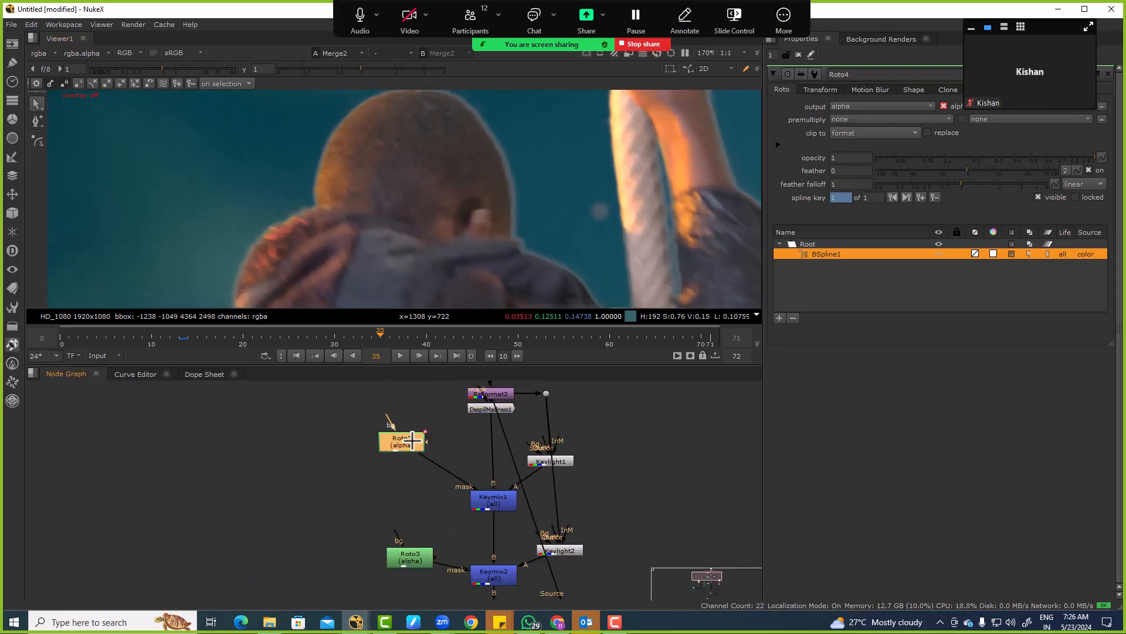
{"action": "scroll", "coordinate": [411, 217], "scroll_direction": "down", "scroll_amount": 5}
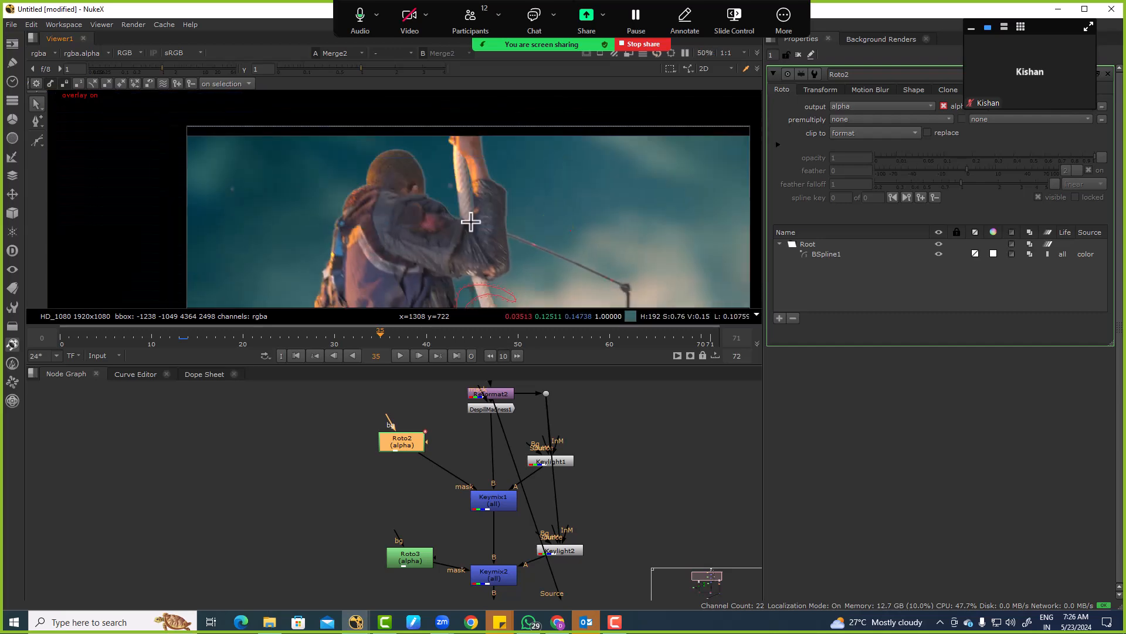
{"action": "left_click", "coordinate": [499, 293]}
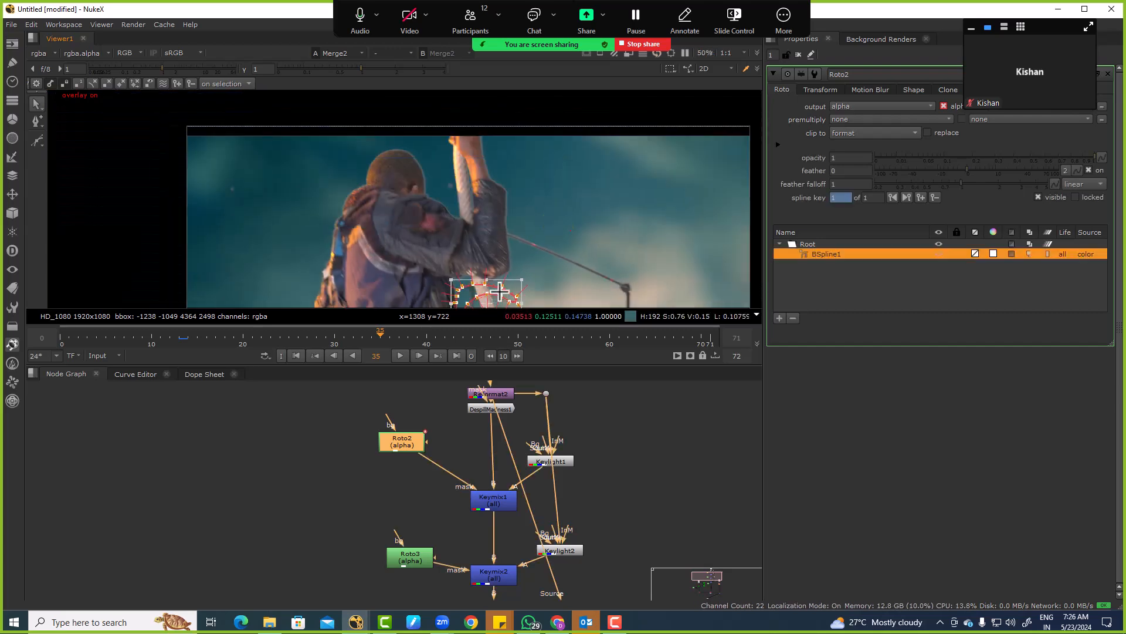
{"action": "left_click_drag", "start_coordinate": [476, 294], "coordinate": [373, 180]}
{"action": "scroll", "coordinate": [389, 145], "scroll_direction": "up", "scroll_amount": 8}
{"action": "scroll", "coordinate": [388, 195], "scroll_direction": "down", "scroll_amount": 2}
{"action": "middle_click_drag", "start_coordinate": [380, 203], "coordinate": [400, 142]}
{"action": "left_click", "coordinate": [378, 168]}
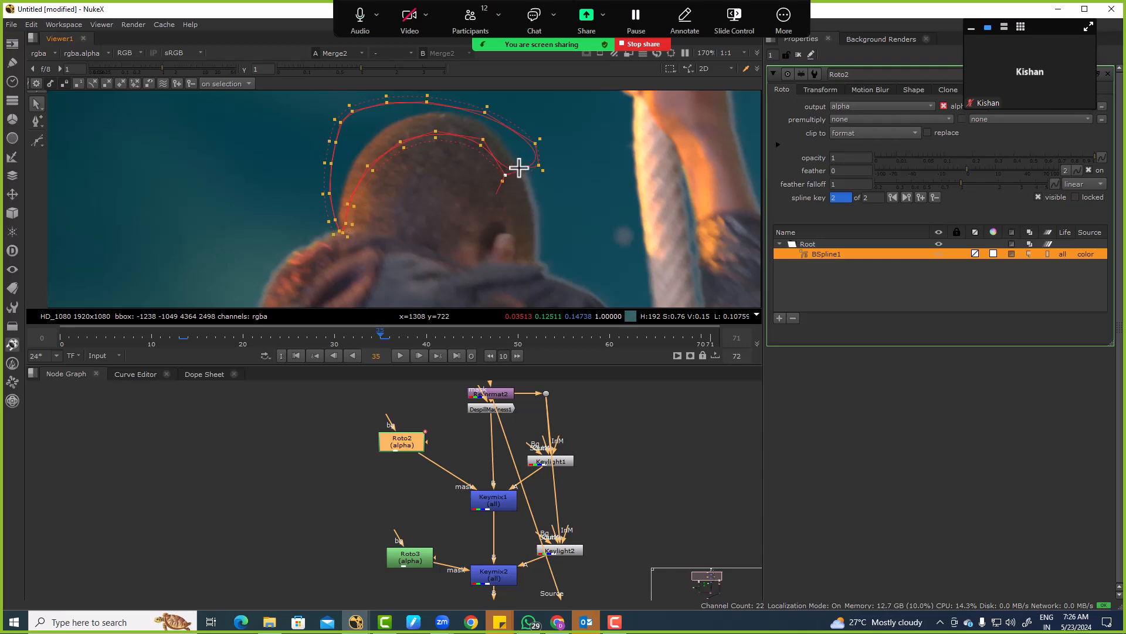
Draw a second closed B-spline in Roto2 along the ear side of the head, hide the overlay, and check the head's edge.
{"action": "key", "text": "v"}
{"action": "left_click", "coordinate": [519, 191]}
{"action": "left_click", "coordinate": [512, 170]}
{"action": "left_click", "coordinate": [515, 157]}
{"action": "left_click", "coordinate": [538, 155]}
{"action": "left_click", "coordinate": [555, 192]}
{"action": "left_click", "coordinate": [559, 246]}
{"action": "left_click", "coordinate": [527, 257]}
{"action": "left_click", "coordinate": [517, 221]}
{"action": "left_click", "coordinate": [516, 194]}
{"action": "key", "text": "q"}
{"action": "scroll", "coordinate": [515, 186], "scroll_direction": "down", "scroll_amount": 3}
{"action": "scroll", "coordinate": [450, 132], "scroll_direction": "up", "scroll_amount": 7}
{"action": "scroll", "coordinate": [508, 225], "scroll_direction": "up", "scroll_amount": 3}
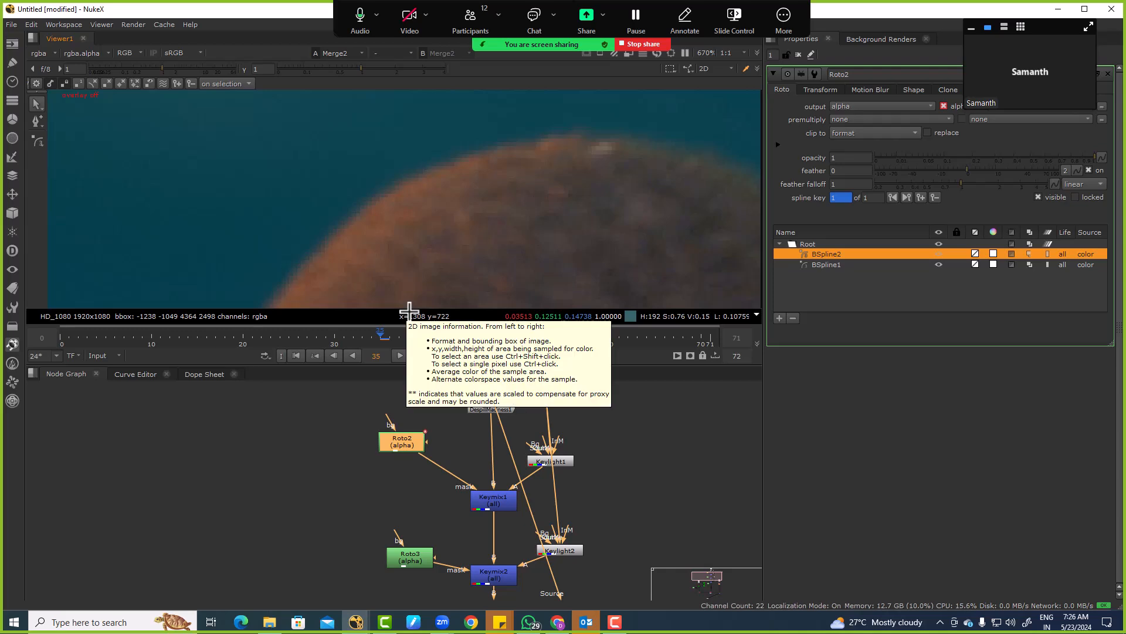
Move DespillMadness1 down clear of Reformat2 and nudge Keylight1 to tidy the spacing in the node graph.
{"action": "key", "text": "f"}
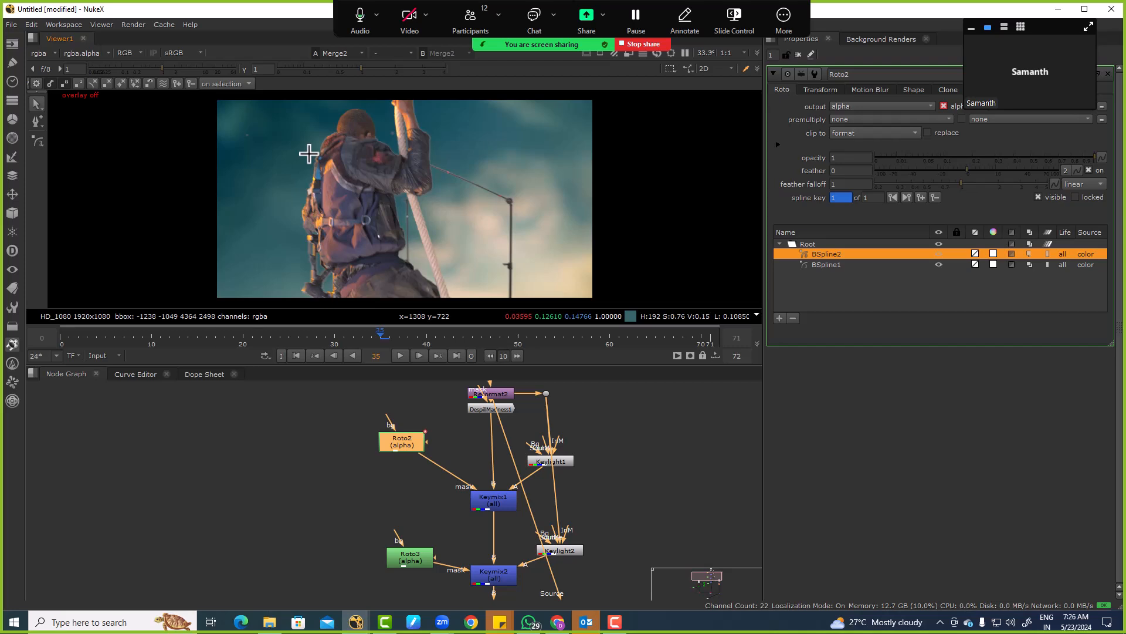
{"action": "scroll", "coordinate": [493, 417], "scroll_direction": "up", "scroll_amount": 5}
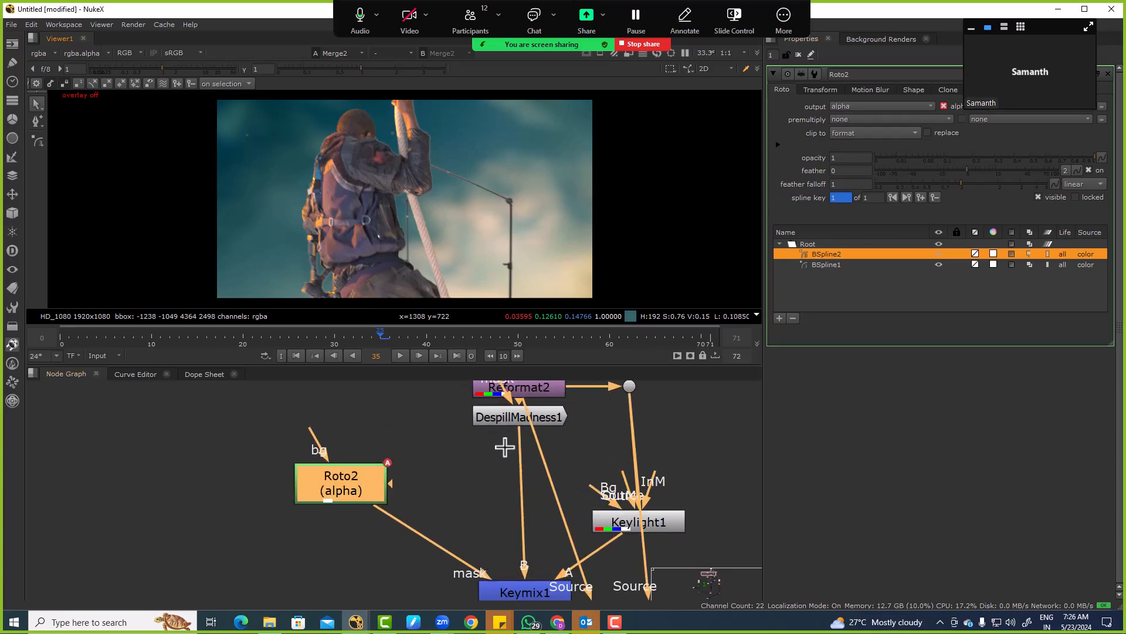
{"action": "left_click", "coordinate": [508, 410]}
{"action": "scroll", "coordinate": [508, 412], "scroll_direction": "down", "scroll_amount": 4}
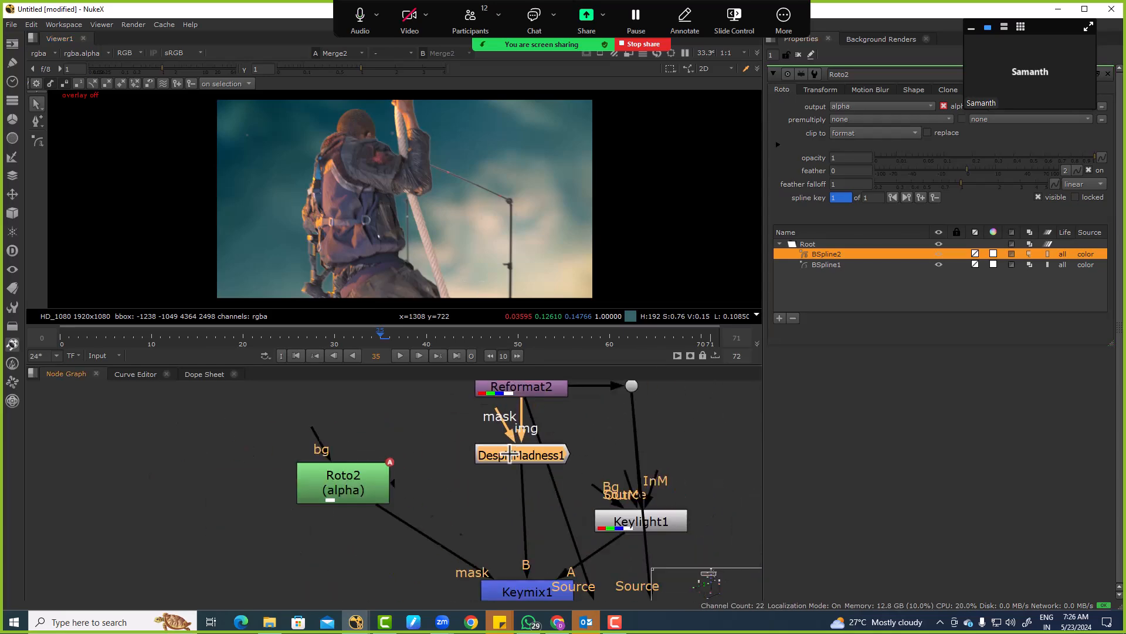
{"action": "scroll", "coordinate": [511, 446], "scroll_direction": "down", "scroll_amount": 1}
{"action": "middle_click_drag", "start_coordinate": [510, 446], "coordinate": [489, 347]}
{"action": "left_click", "coordinate": [643, 423]}
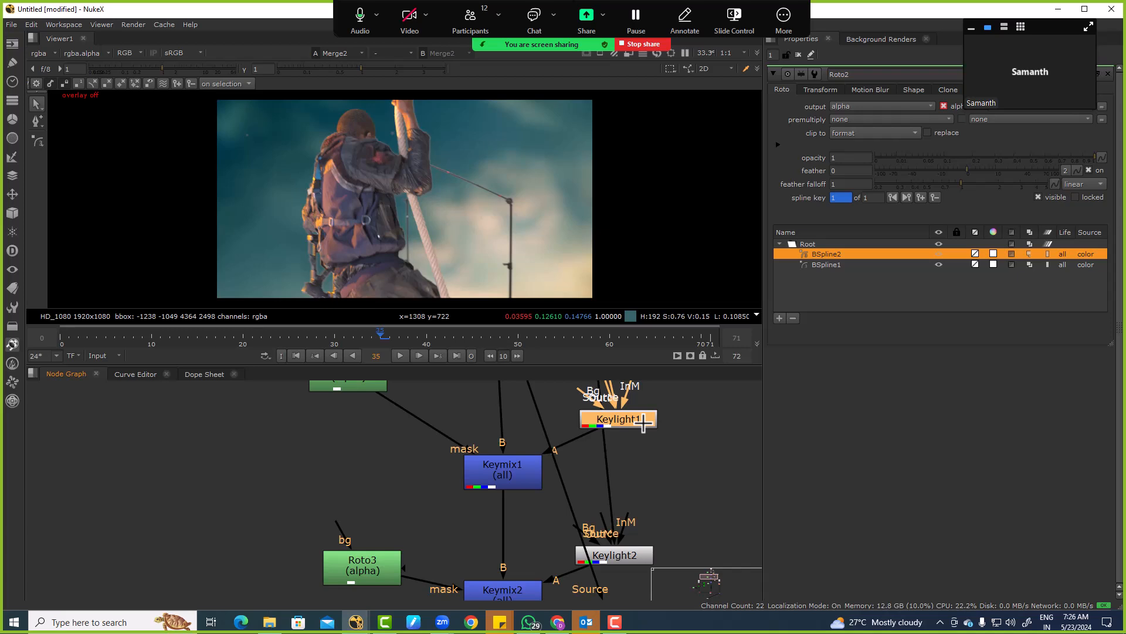
{"action": "left_click_drag", "start_coordinate": [644, 423], "coordinate": [644, 421]}
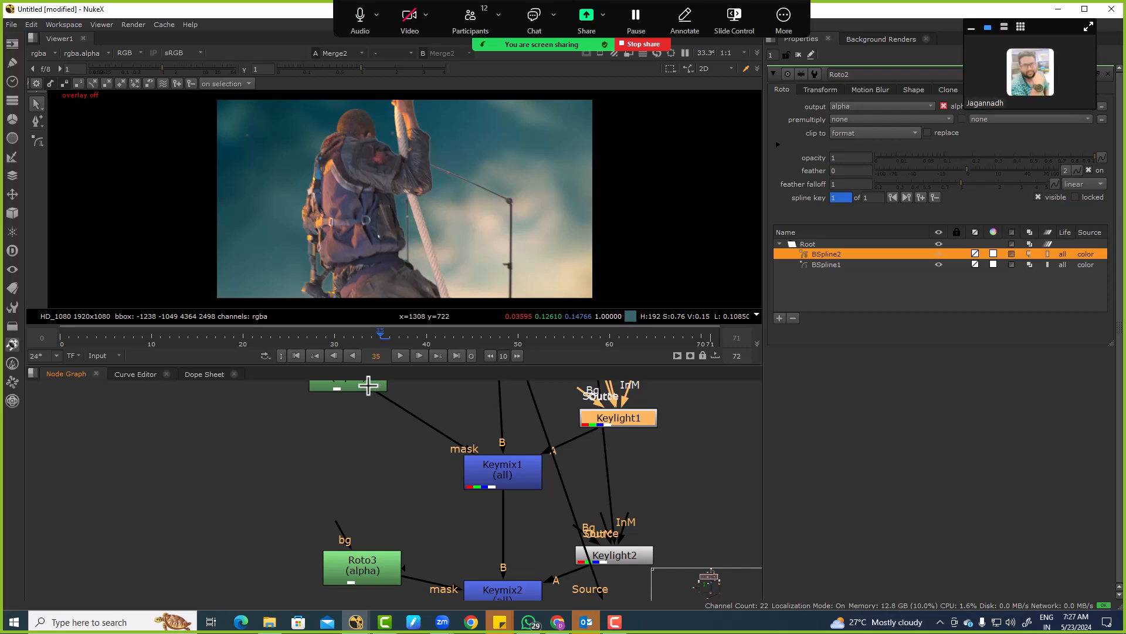
Move Roto2 down in the node graph so it lines up with Keymix1's mask input.
{"action": "left_click_drag", "start_coordinate": [291, 109], "coordinate": [441, 300]}
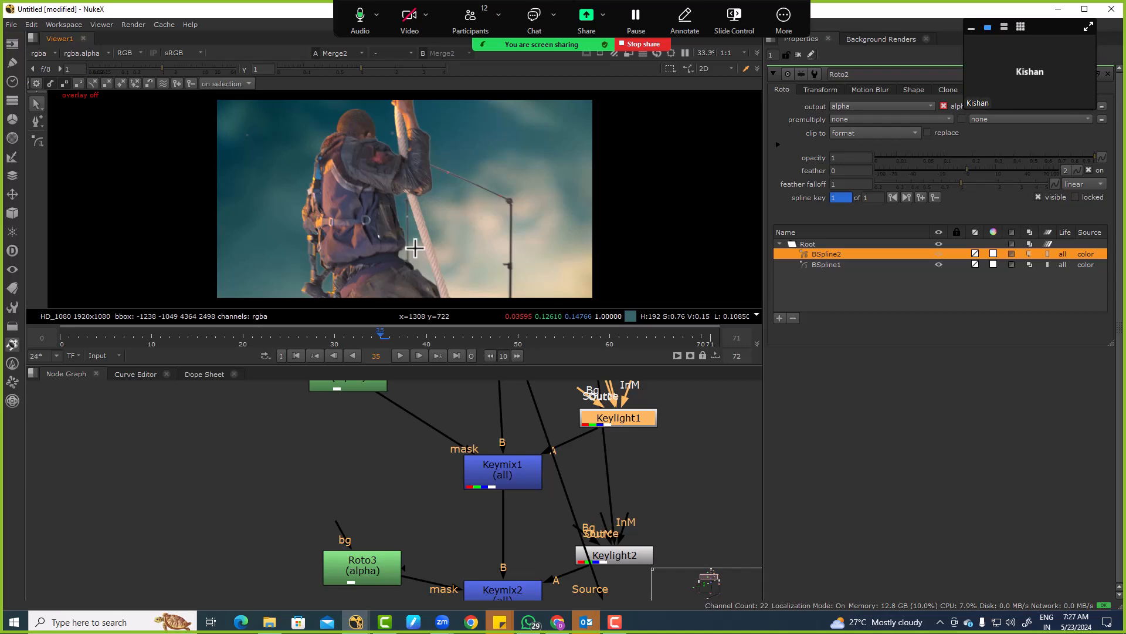
{"action": "scroll", "coordinate": [494, 482], "scroll_direction": "down", "scroll_amount": 3}
{"action": "left_click_drag", "start_coordinate": [409, 424], "coordinate": [409, 474]}
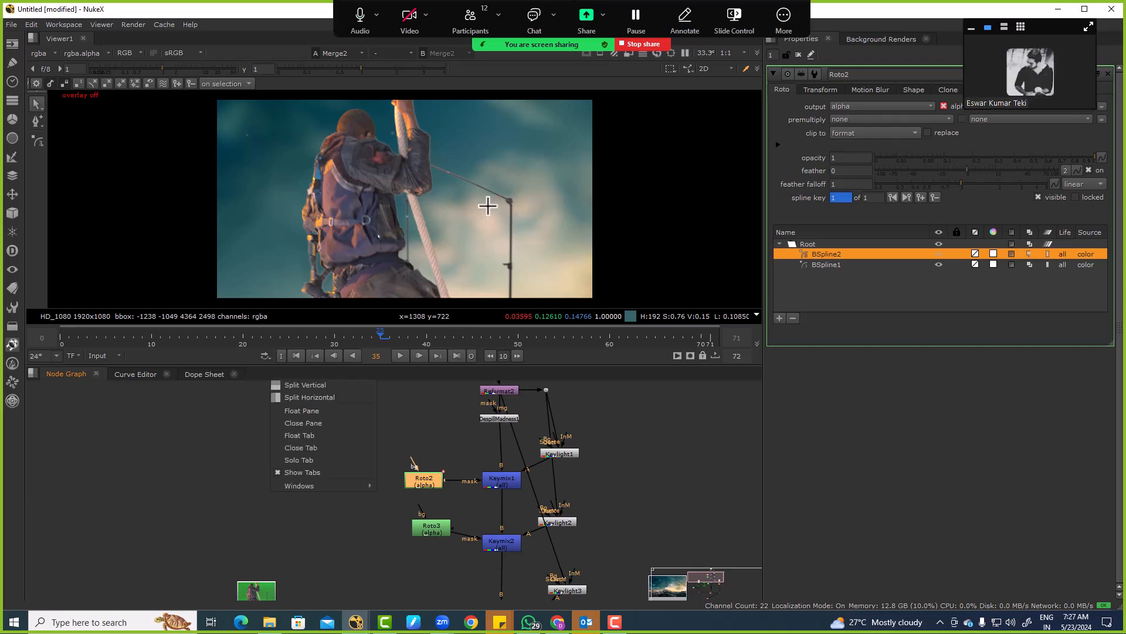
{"action": "left_click_drag", "start_coordinate": [447, 174], "coordinate": [320, 282]}
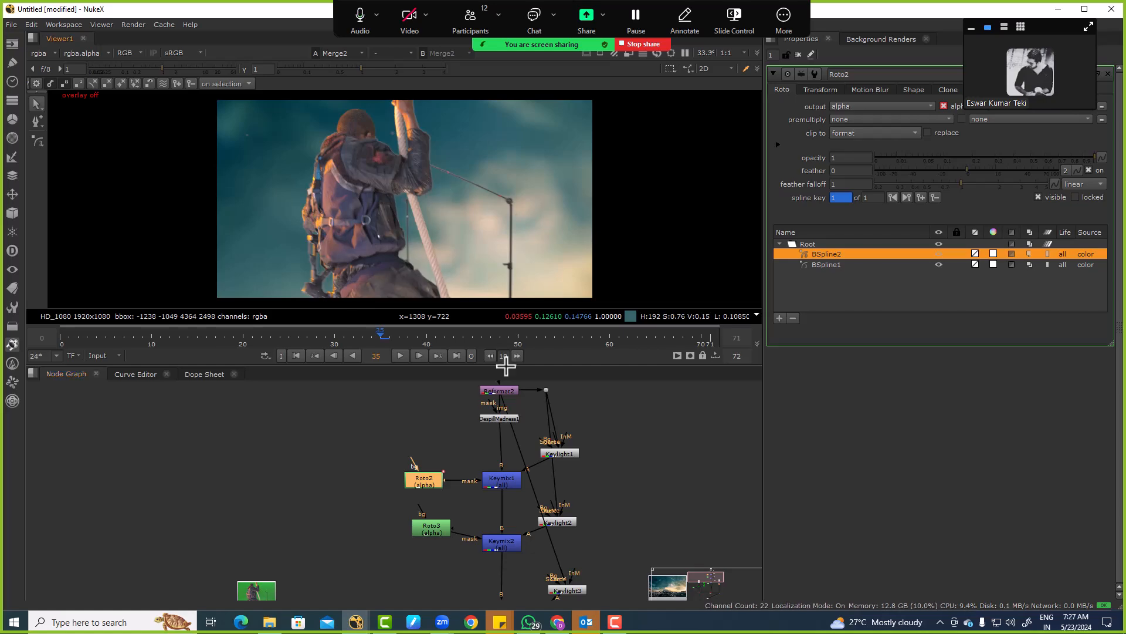
Switch to WhatsApp, clear the chat search, view the Vfx mentor March 6th Batch group chat, and return to Nuke.
{"action": "left_click", "coordinate": [529, 621]}
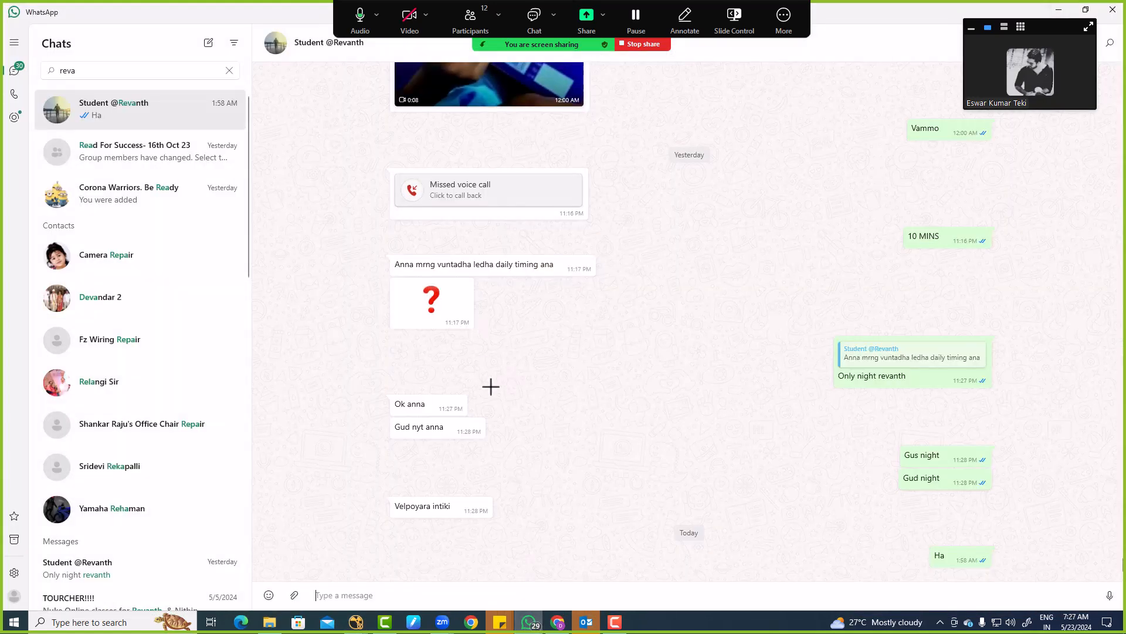
{"action": "left_click", "coordinate": [229, 70]}
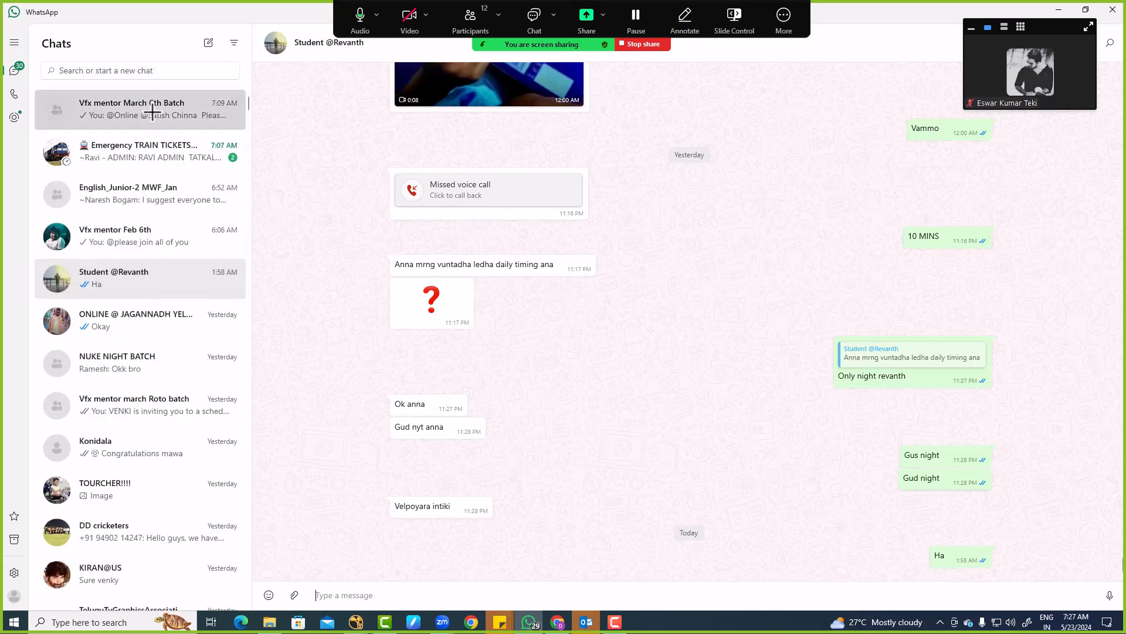
{"action": "left_click", "coordinate": [151, 116]}
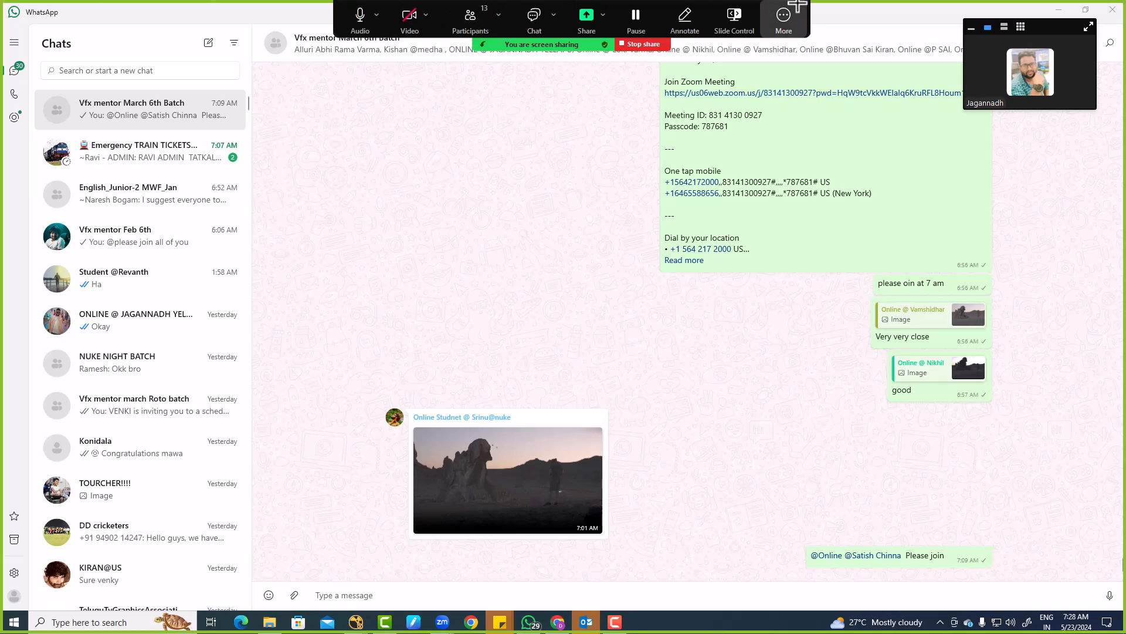
{"action": "left_click", "coordinate": [1063, 10]}
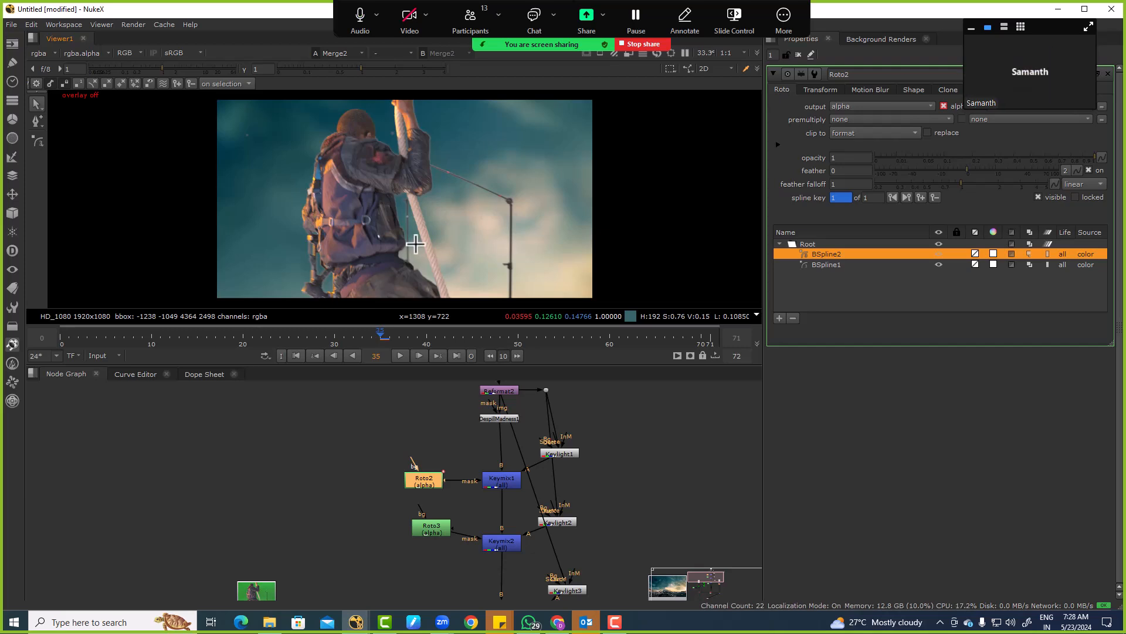
Turn the viewer overlay back on and examine the edges around the rope, jacket hem and hanging harness gear.
{"action": "right_click", "coordinate": [375, 183]}
{"action": "left_click", "coordinate": [376, 159]}
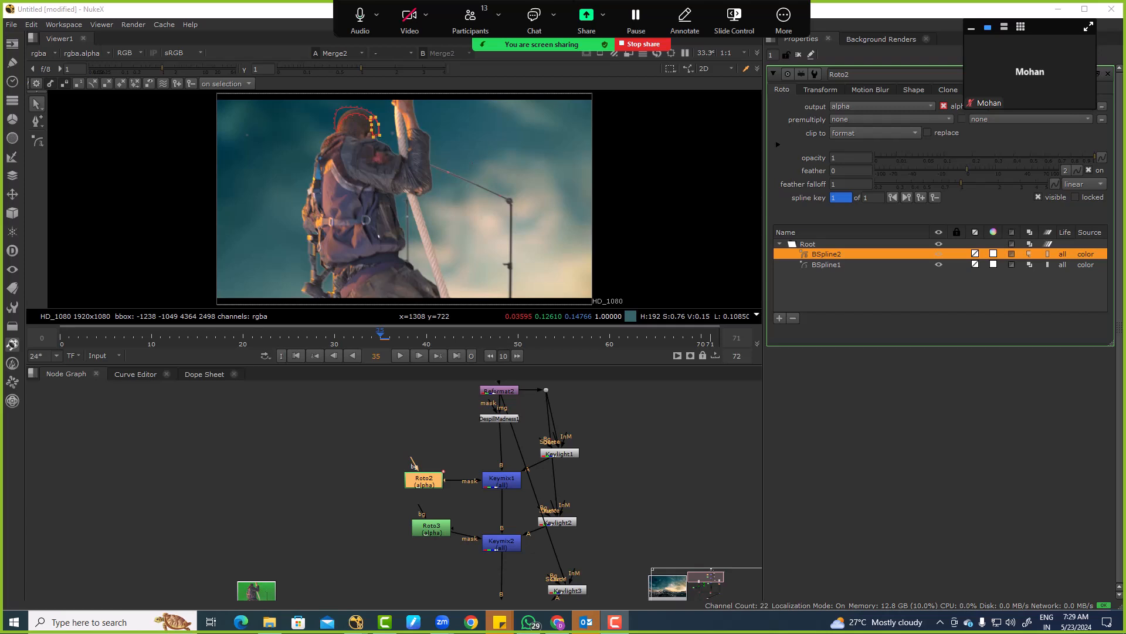
{"action": "scroll", "coordinate": [448, 254], "scroll_direction": "up", "scroll_amount": 8}
{"action": "left_click", "coordinate": [451, 259]}
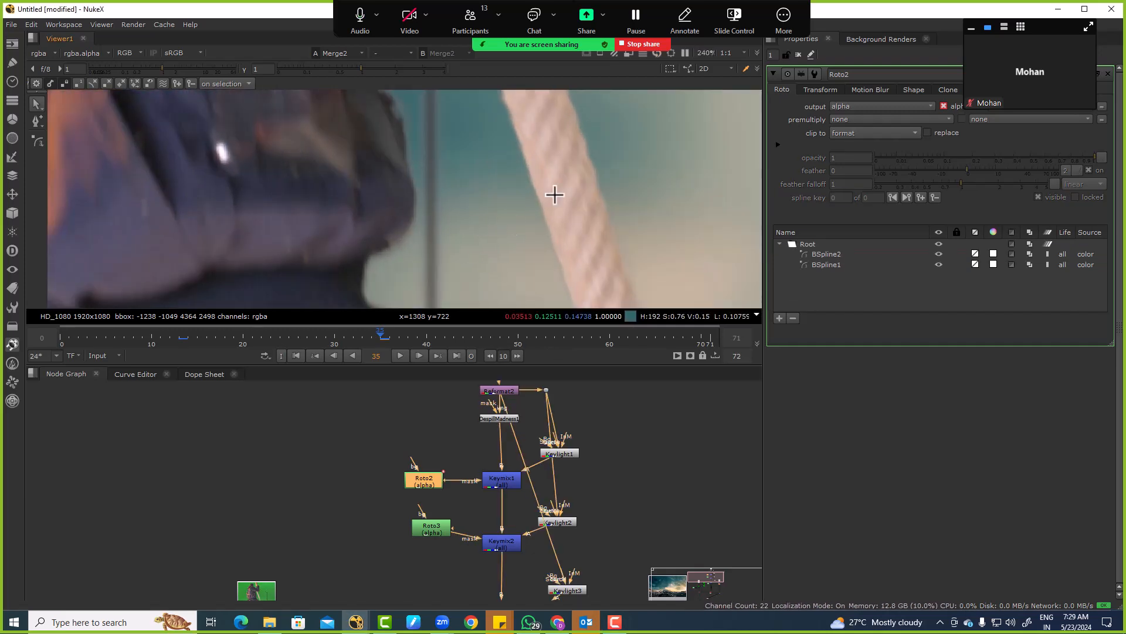
{"action": "scroll", "coordinate": [397, 244], "scroll_direction": "down", "scroll_amount": 5}
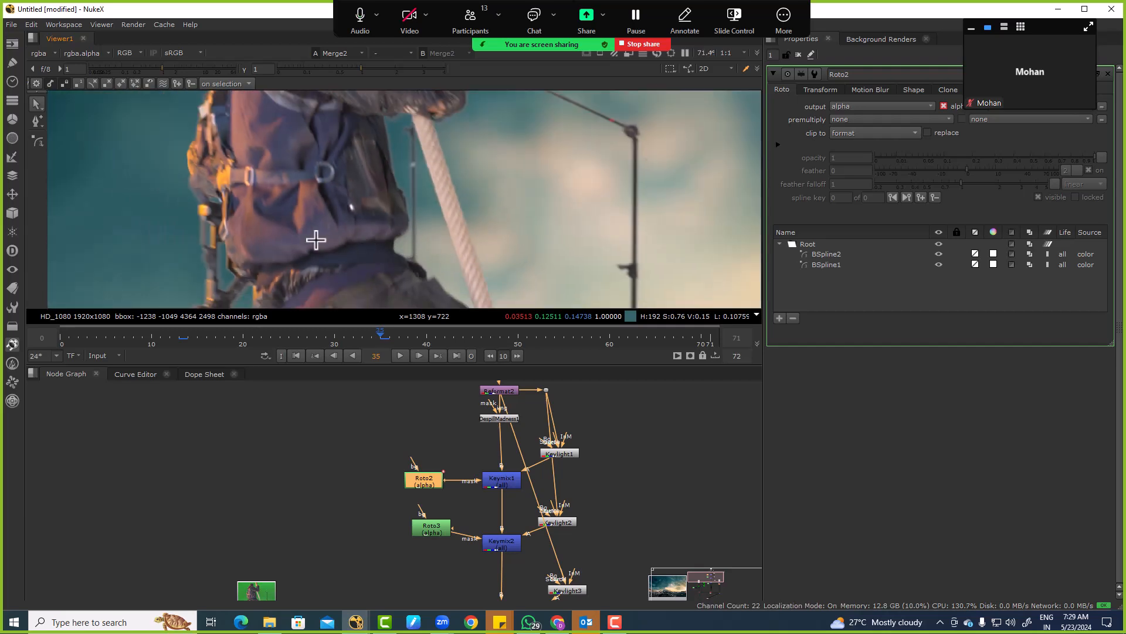
{"action": "scroll", "coordinate": [364, 229], "scroll_direction": "up", "scroll_amount": 4}
{"action": "scroll", "coordinate": [508, 549], "scroll_direction": "down", "scroll_amount": 1}
{"action": "scroll", "coordinate": [509, 549], "scroll_direction": "up", "scroll_amount": 4}
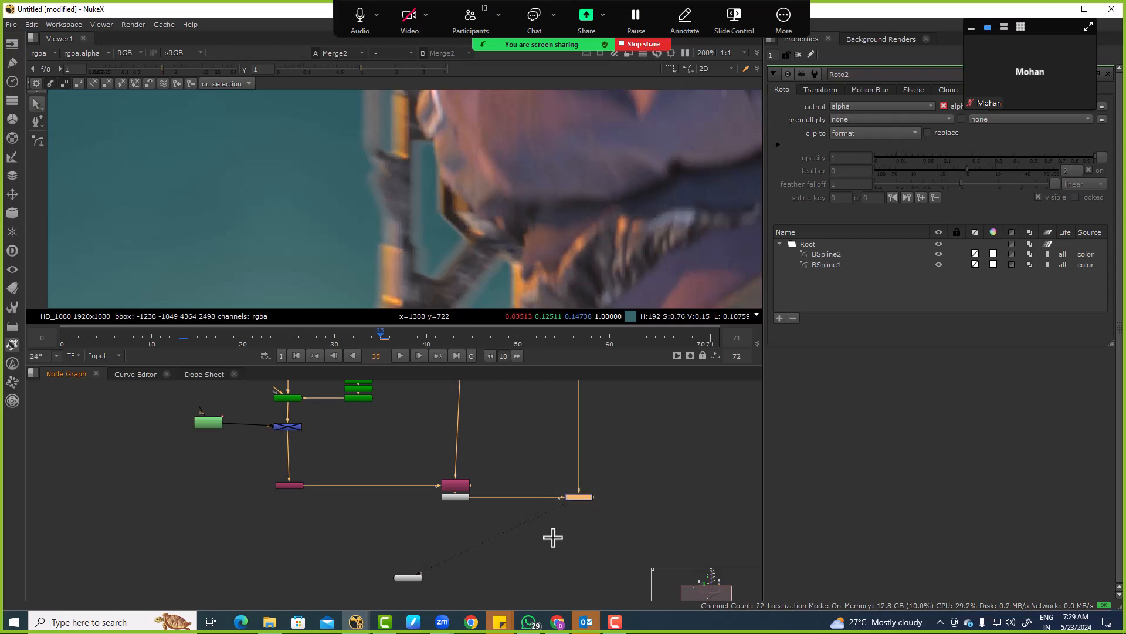
Open Roto4 and draw a second closed B-spline around the hanging harness gear behind the climber's hip at frame 35.
{"action": "middle_click_drag", "start_coordinate": [541, 427], "coordinate": [530, 619]}
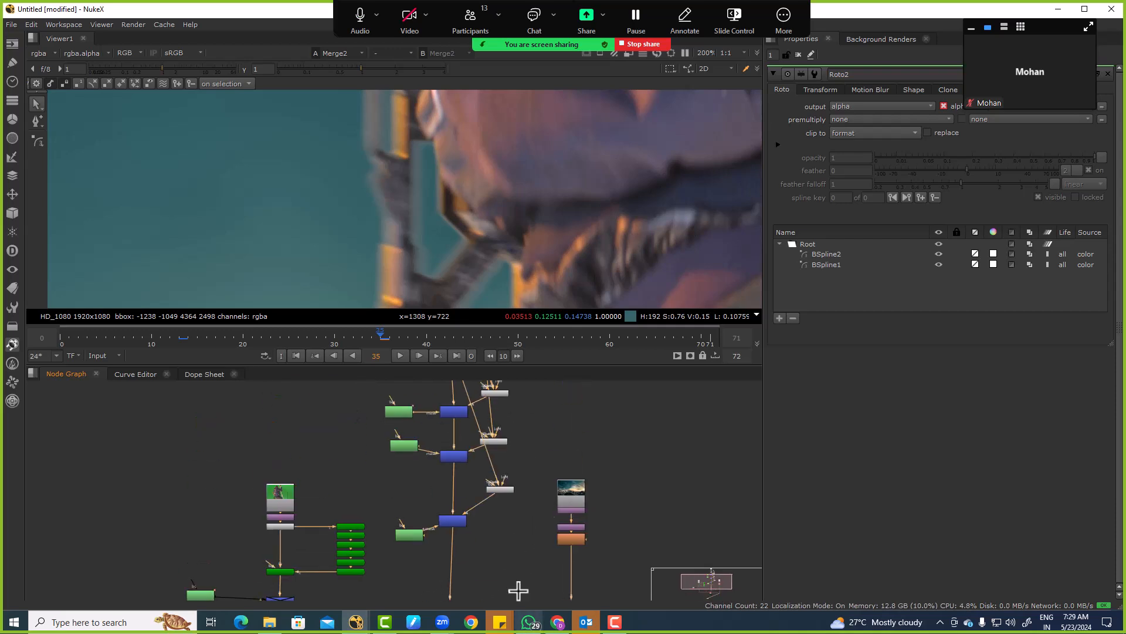
{"action": "scroll", "coordinate": [470, 542], "scroll_direction": "up", "scroll_amount": 3}
{"action": "double_click", "coordinate": [367, 526]}
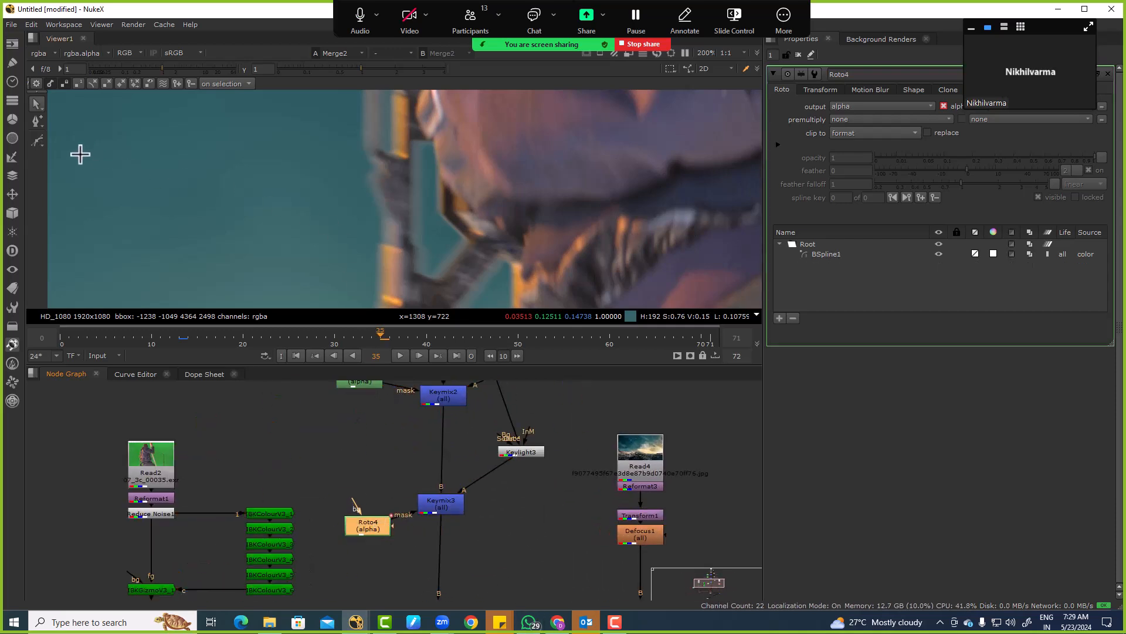
{"action": "right_click", "coordinate": [37, 140]}
{"action": "left_click", "coordinate": [88, 171]}
{"action": "right_click", "coordinate": [37, 140]}
{"action": "left_click", "coordinate": [81, 161]}
{"action": "scroll", "coordinate": [443, 226], "scroll_direction": "down", "scroll_amount": 5}
{"action": "left_click", "coordinate": [421, 221]}
{"action": "left_click", "coordinate": [421, 155]}
{"action": "left_click", "coordinate": [473, 214]}
{"action": "scroll", "coordinate": [476, 282], "scroll_direction": "down", "scroll_amount": 2}
{"action": "left_click", "coordinate": [480, 204]}
{"action": "left_click", "coordinate": [477, 224]}
{"action": "left_click", "coordinate": [459, 245]}
{"action": "left_click", "coordinate": [436, 241]}
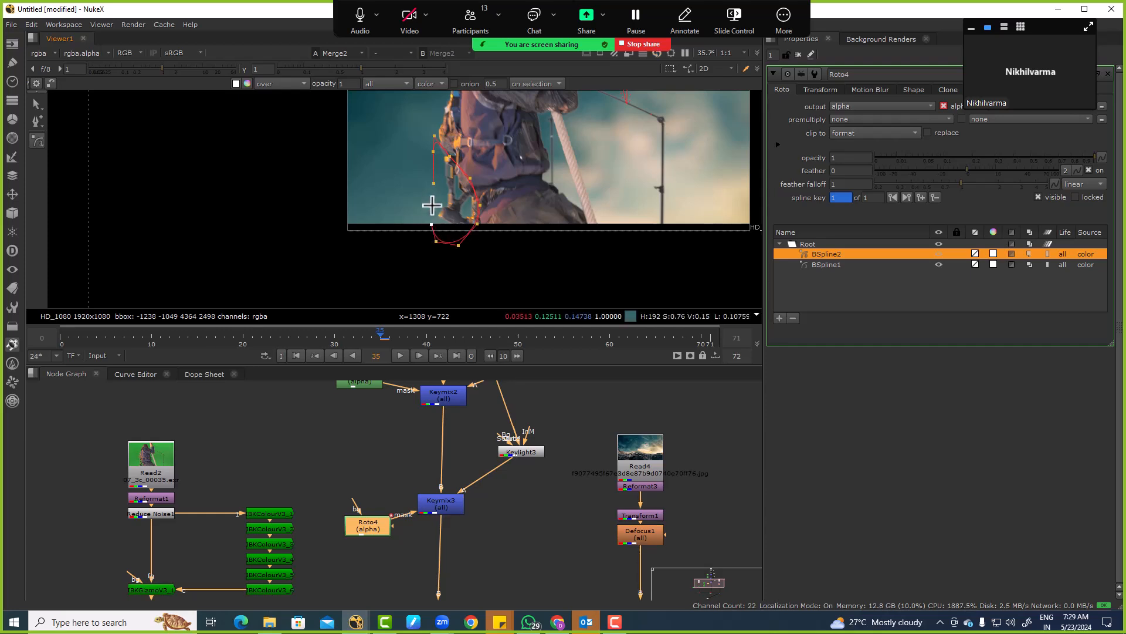
{"action": "left_click", "coordinate": [433, 183]}
Set the opacity of the new harness spline in Roto4 to 0.6 and check the gear's edges.
{"action": "scroll", "coordinate": [455, 189], "scroll_direction": "up", "scroll_amount": 6}
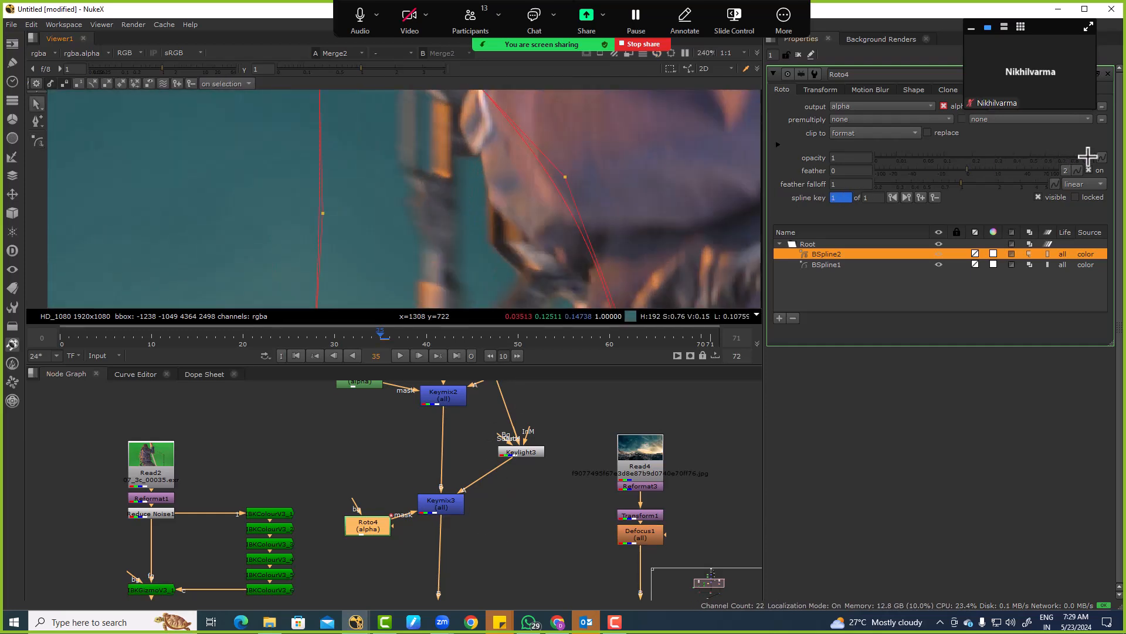
{"action": "left_click_drag", "start_coordinate": [1086, 156], "coordinate": [1046, 150]}
{"action": "scroll", "coordinate": [403, 171], "scroll_direction": "down", "scroll_amount": 3}
{"action": "left_click", "coordinate": [428, 182]}
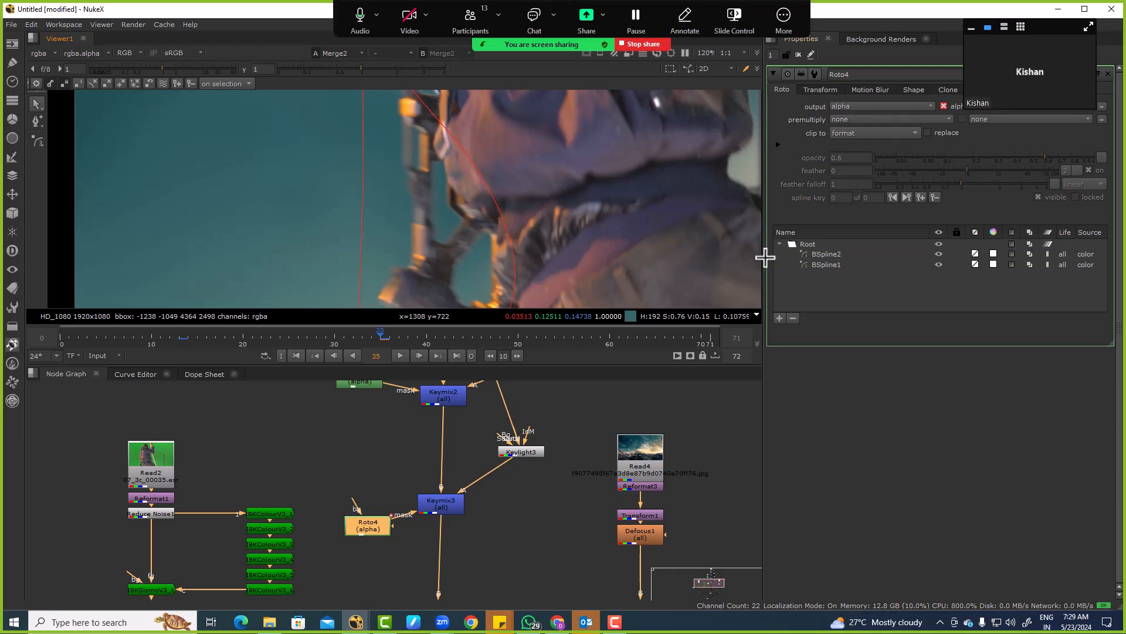
{"action": "scroll", "coordinate": [475, 233], "scroll_direction": "down", "scroll_amount": 4}
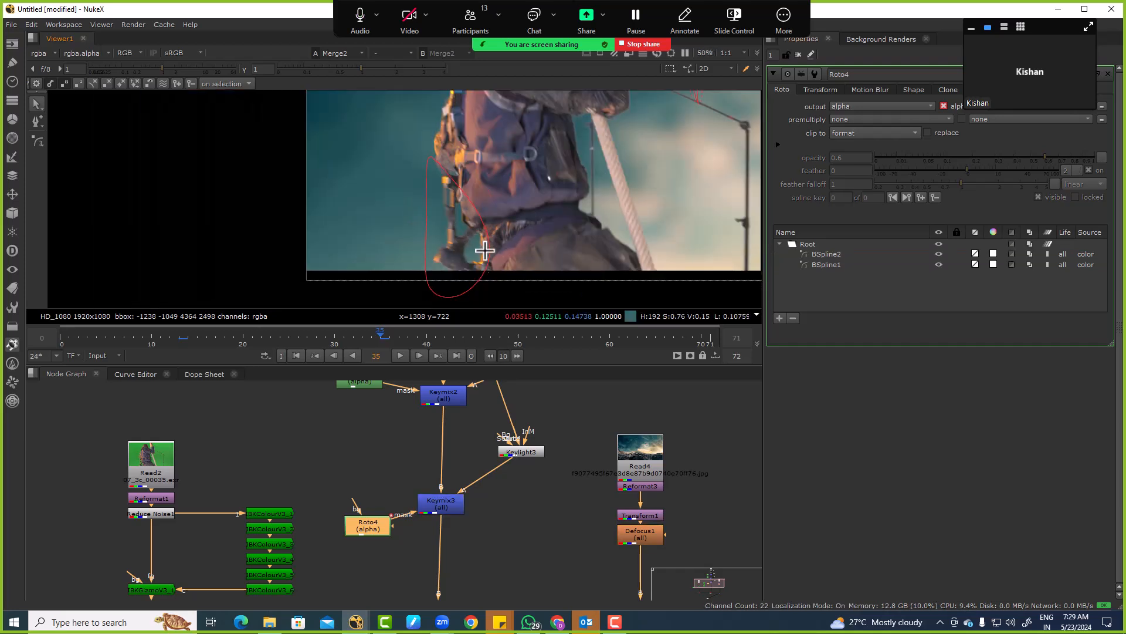
{"action": "left_click", "coordinate": [485, 251]}
Open the settings of Keylight3, the key feeding Keymix3, to review its alpha bias.
{"action": "middle_click_drag", "start_coordinate": [493, 479], "coordinate": [482, 515]}
{"action": "left_click", "coordinate": [432, 541]}
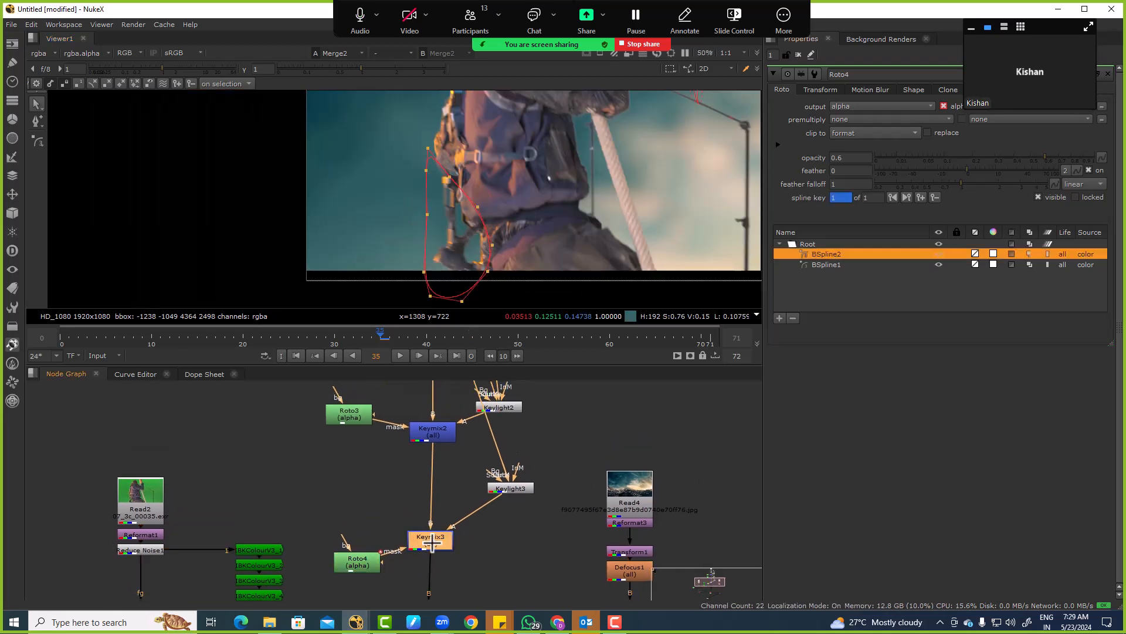
{"action": "double_click", "coordinate": [510, 487]}
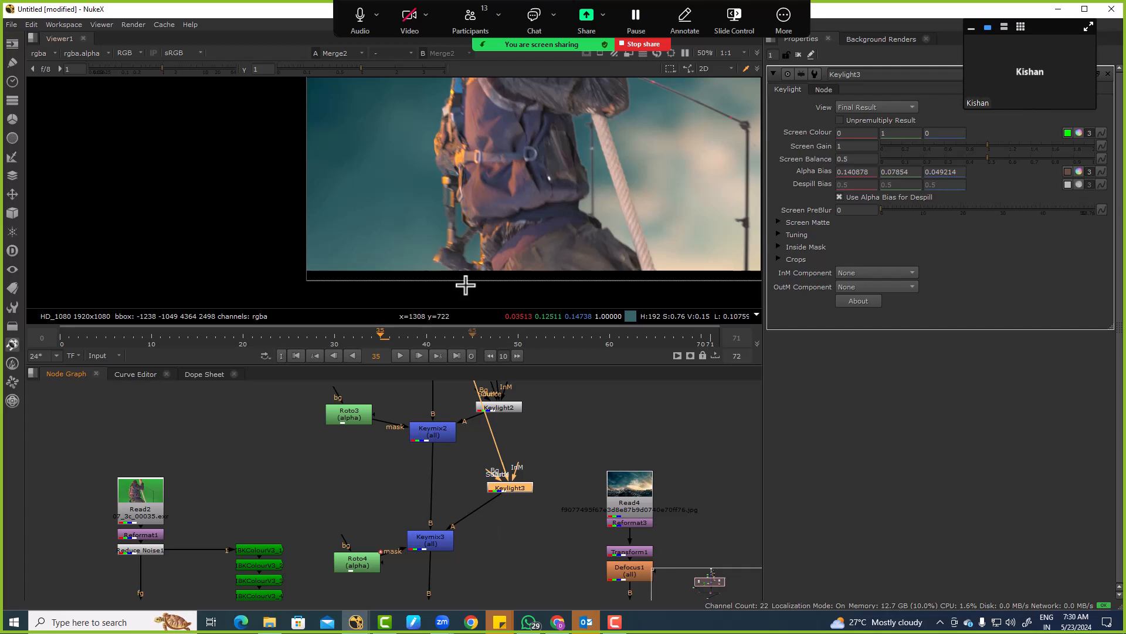
Toggle Keymix3 off and on twice to compare the edges of the harness gear with and without the correction.
{"action": "scroll", "coordinate": [463, 212], "scroll_direction": "up", "scroll_amount": 6}
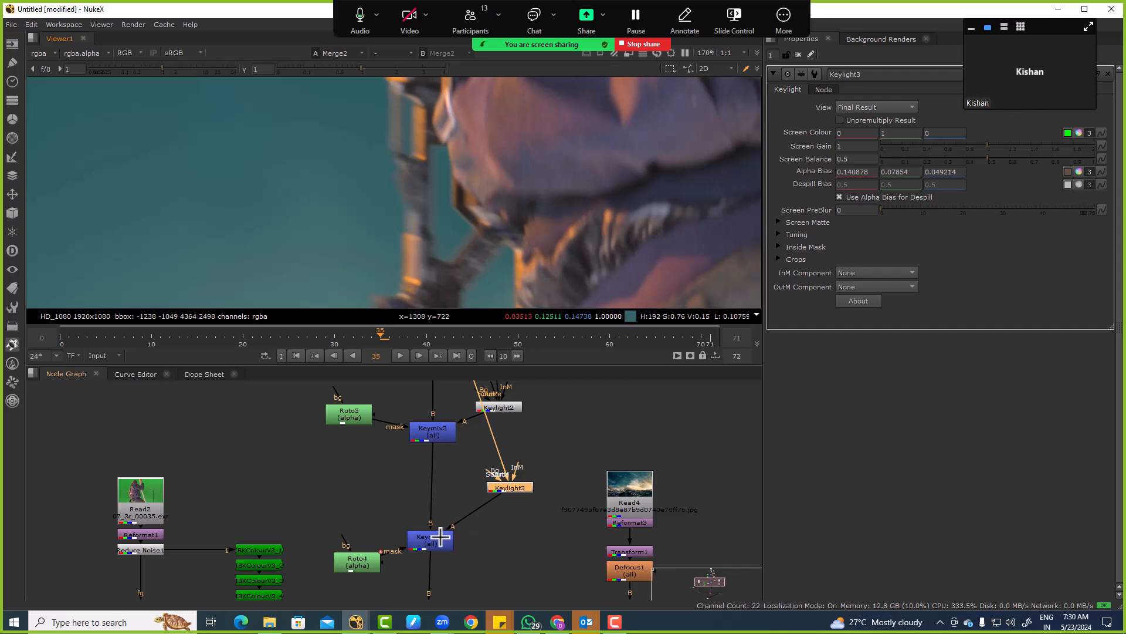
{"action": "left_click", "coordinate": [439, 537]}
{"action": "key", "text": "d"}
{"action": "key", "text": "d"}
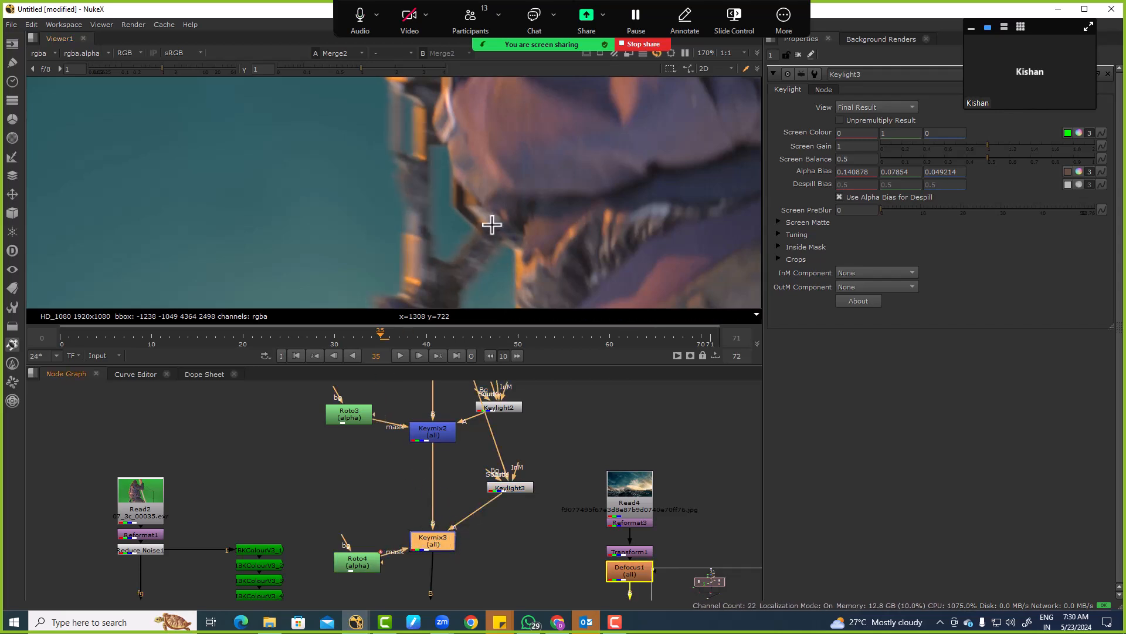
{"action": "scroll", "coordinate": [467, 140], "scroll_direction": "up", "scroll_amount": 6}
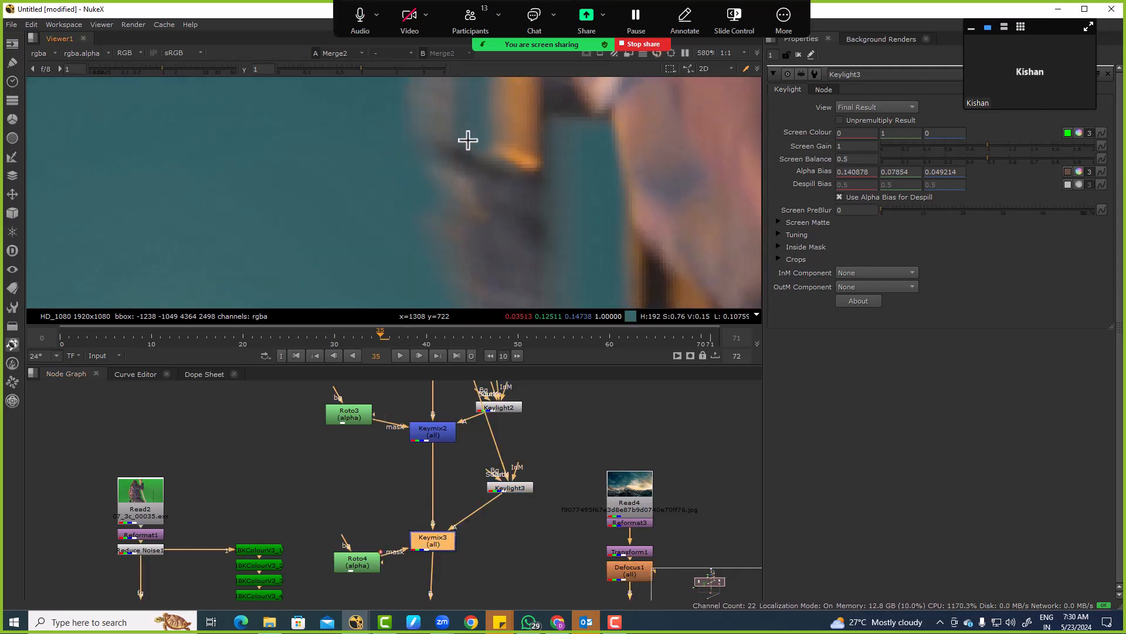
{"action": "scroll", "coordinate": [461, 172], "scroll_direction": "down", "scroll_amount": 2}
{"action": "key", "text": "d"}
{"action": "key", "text": "d"}
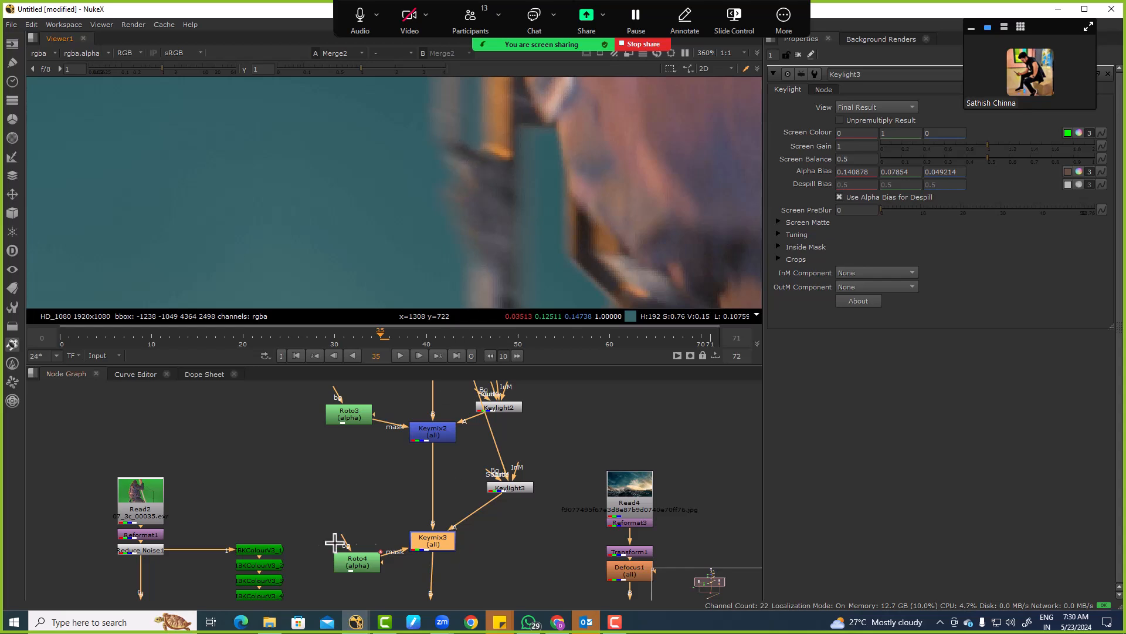
Line up Roto4 with Keymix3 and select the Read1 branch with its despill, Keylight, Keymix and Roto nodes.
{"action": "left_click_drag", "start_coordinate": [353, 554], "coordinate": [346, 533]}
{"action": "scroll", "coordinate": [465, 518], "scroll_direction": "down", "scroll_amount": 5}
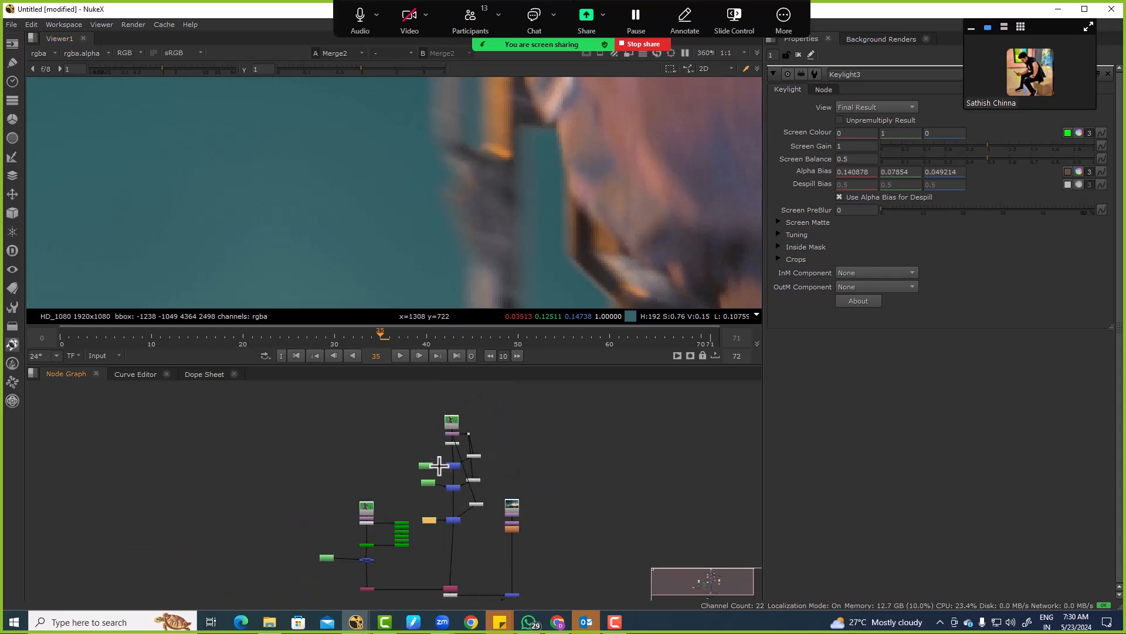
{"action": "left_click_drag", "start_coordinate": [407, 395], "coordinate": [447, 484]}
{"action": "scroll", "coordinate": [448, 411], "scroll_direction": "up", "scroll_amount": 6}
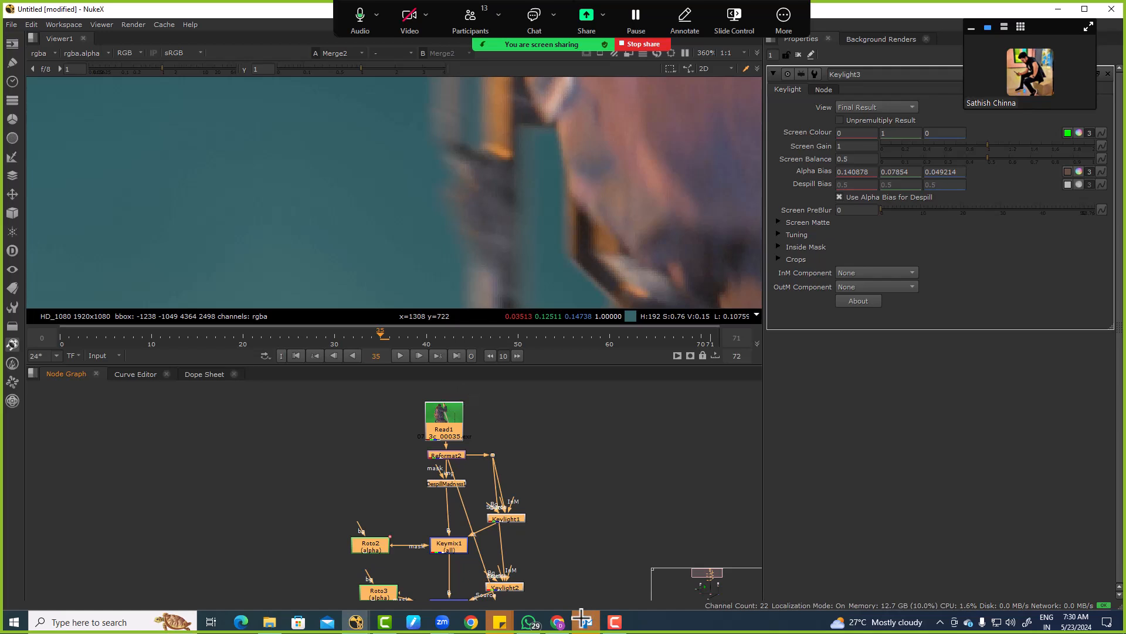
Switch to WhatsApp, review the shots shared in the Vfx mentor March 6th Batch group, and return to the newest message.
{"action": "left_click", "coordinate": [529, 622]}
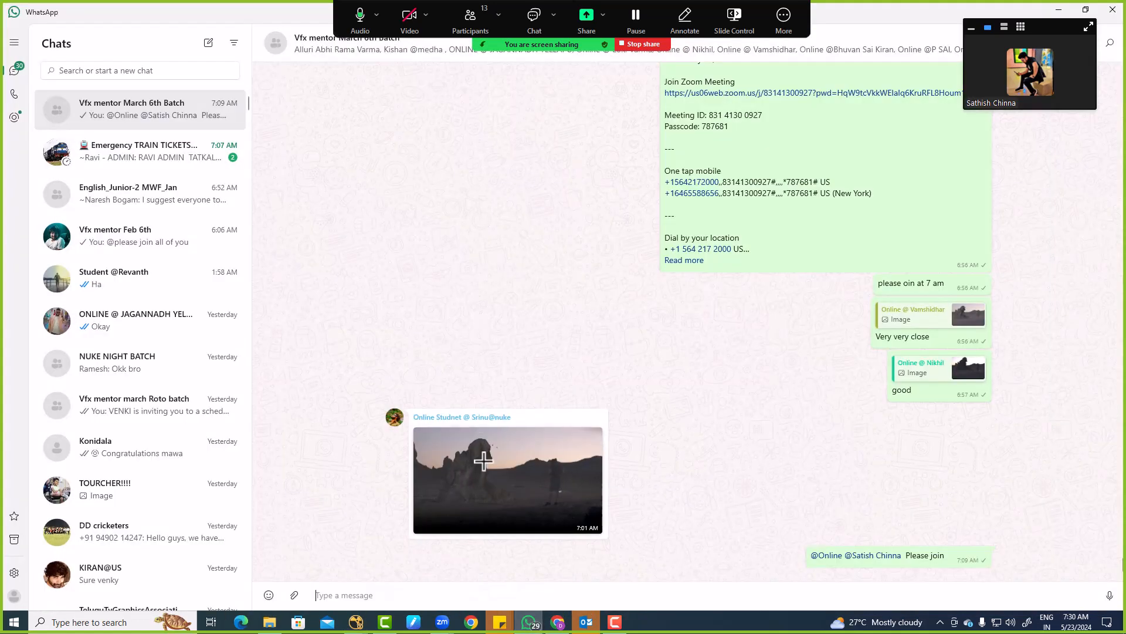
{"action": "scroll", "coordinate": [505, 493], "scroll_direction": "up", "scroll_amount": 4}
{"action": "scroll", "coordinate": [528, 247], "scroll_direction": "up", "scroll_amount": 5}
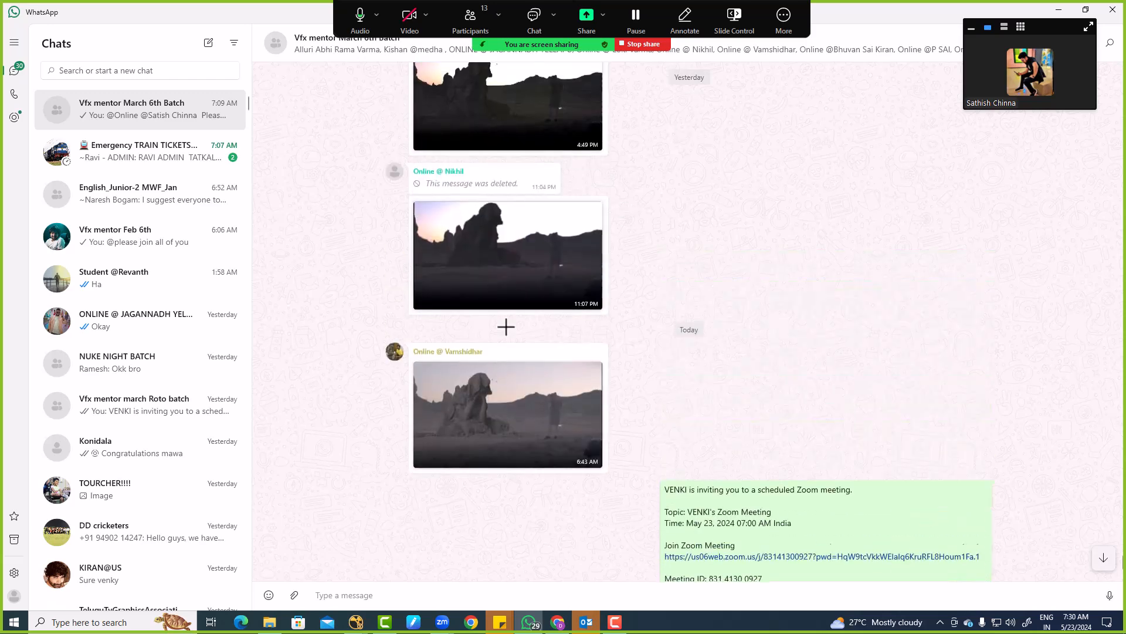
{"action": "scroll", "coordinate": [533, 310], "scroll_direction": "up", "scroll_amount": 5}
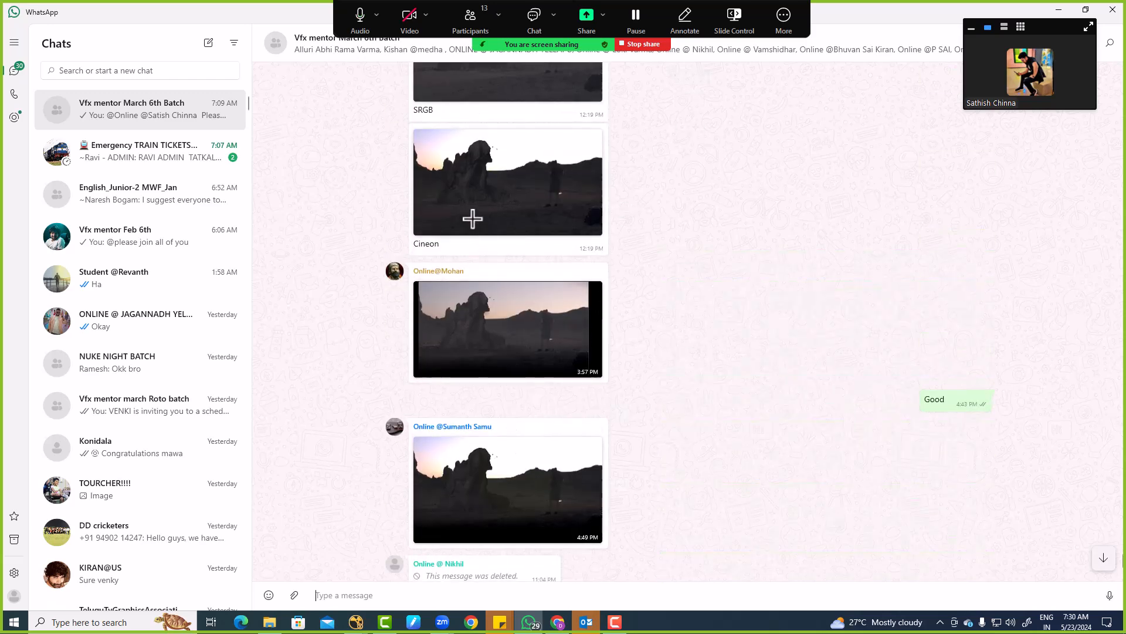
{"action": "scroll", "coordinate": [538, 387], "scroll_direction": "up", "scroll_amount": 10}
{"action": "scroll", "coordinate": [540, 393], "scroll_direction": "down", "scroll_amount": 15}
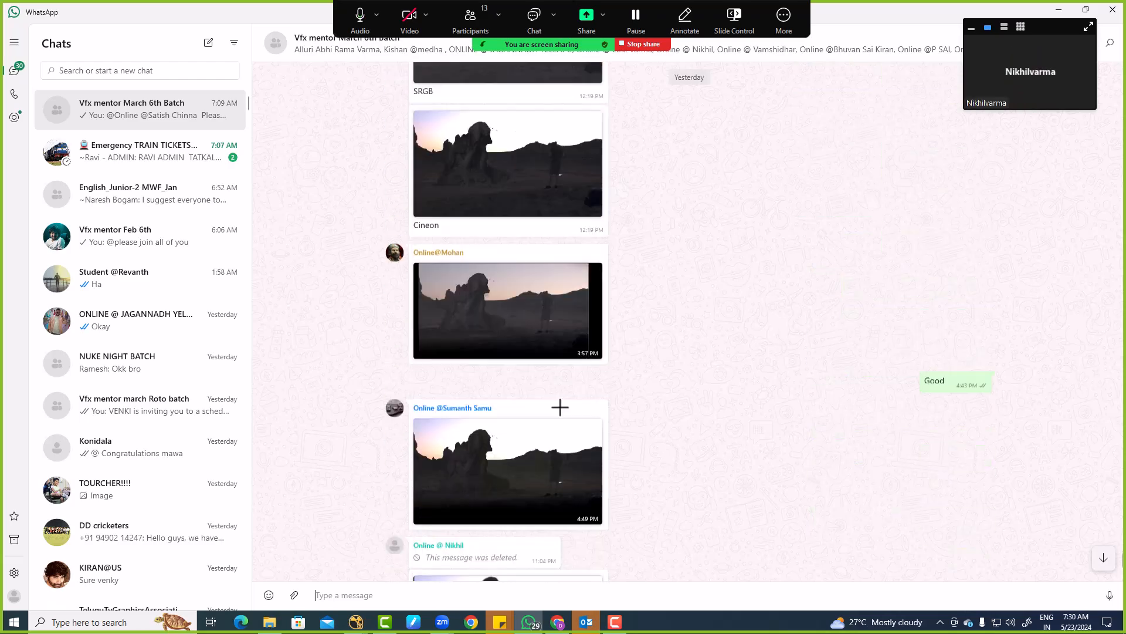
{"action": "scroll", "coordinate": [562, 434], "scroll_direction": "up", "scroll_amount": 15}
{"action": "scroll", "coordinate": [560, 448], "scroll_direction": "down", "scroll_amount": 15}
{"action": "scroll", "coordinate": [1039, 513], "scroll_direction": "down", "scroll_amount": 5}
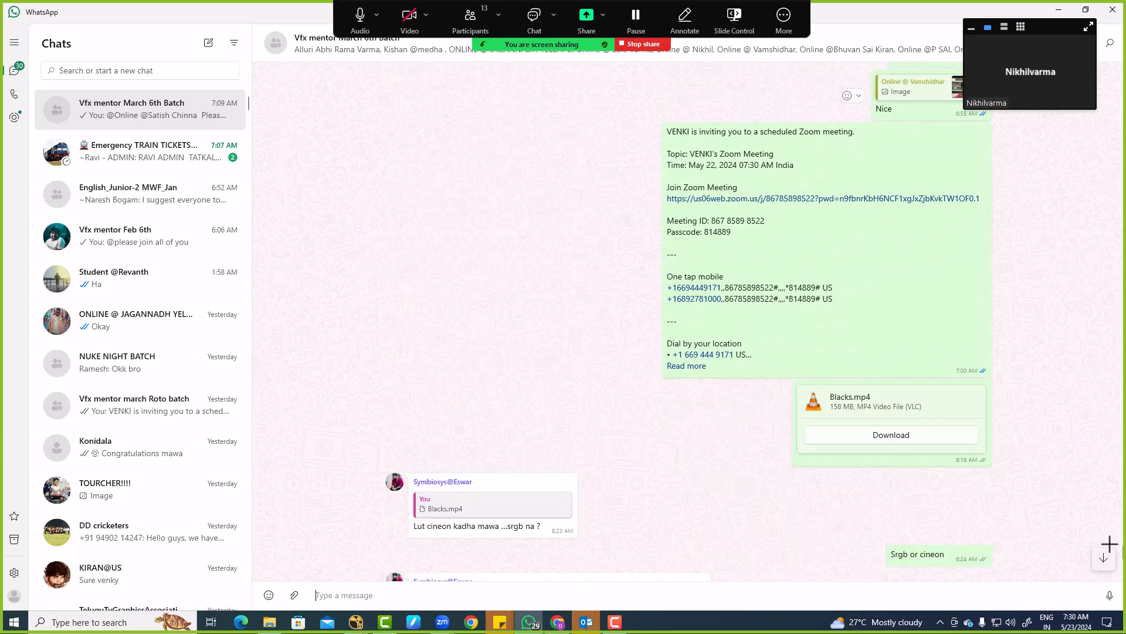
{"action": "left_click", "coordinate": [1105, 556]}
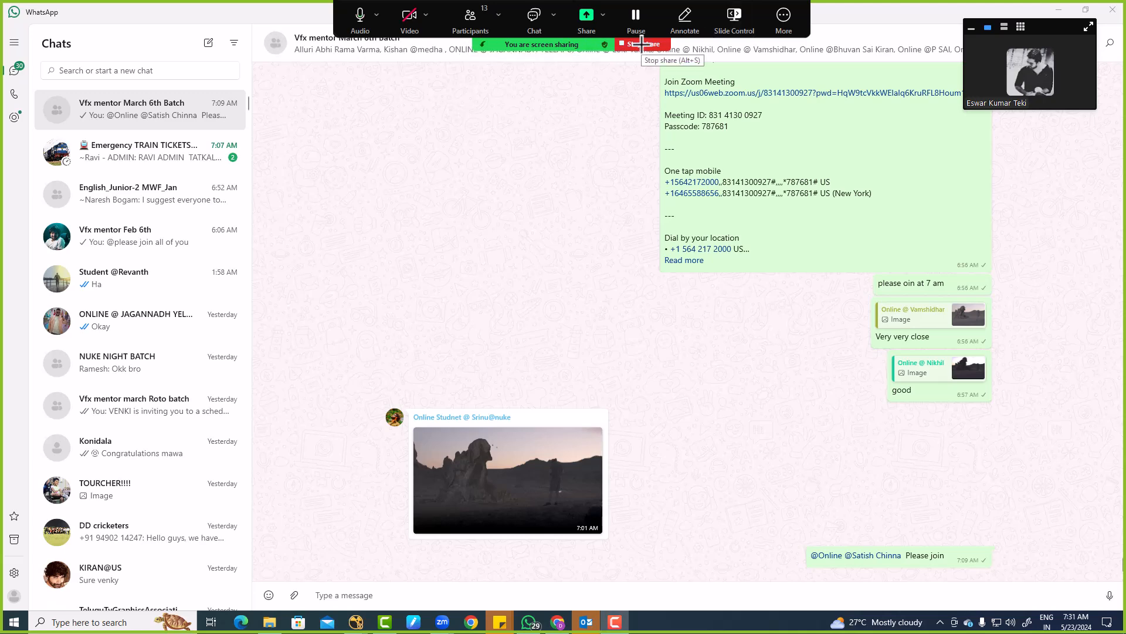
Stop the Zoom screen share.
{"action": "left_click", "coordinate": [642, 43]}
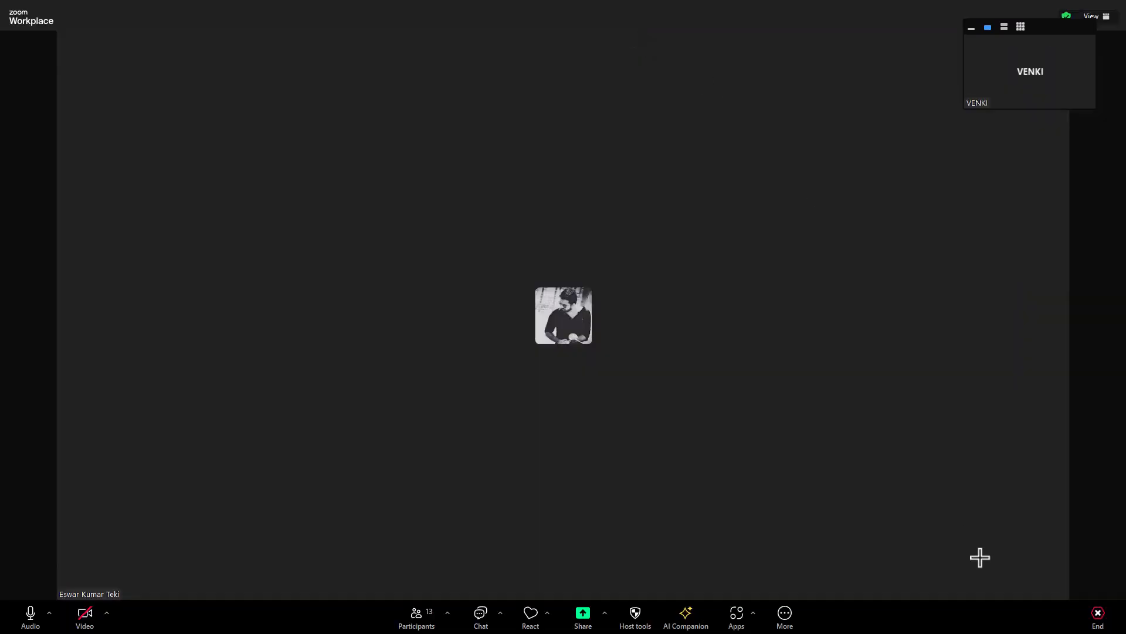